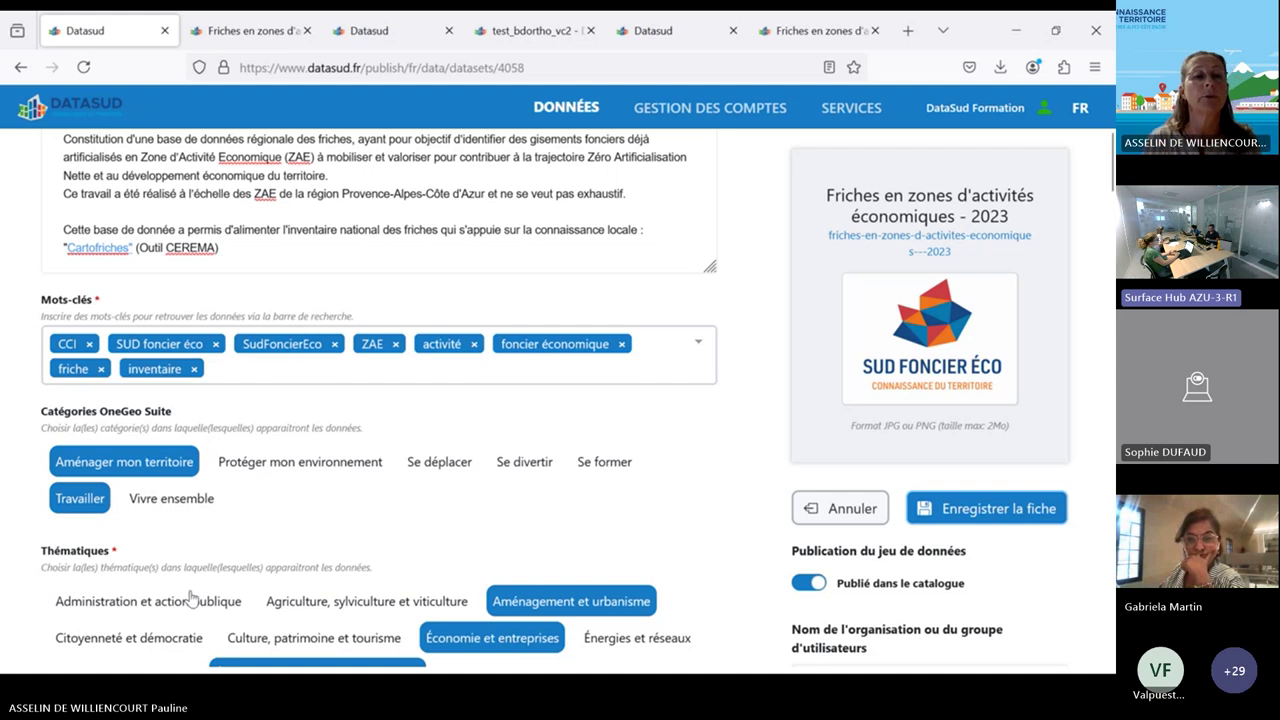
# Review the dataset record's categories, themes, data type, usage recommendation, usage limit and contact fields
pyautogui.scroll(-2, 190, 598)
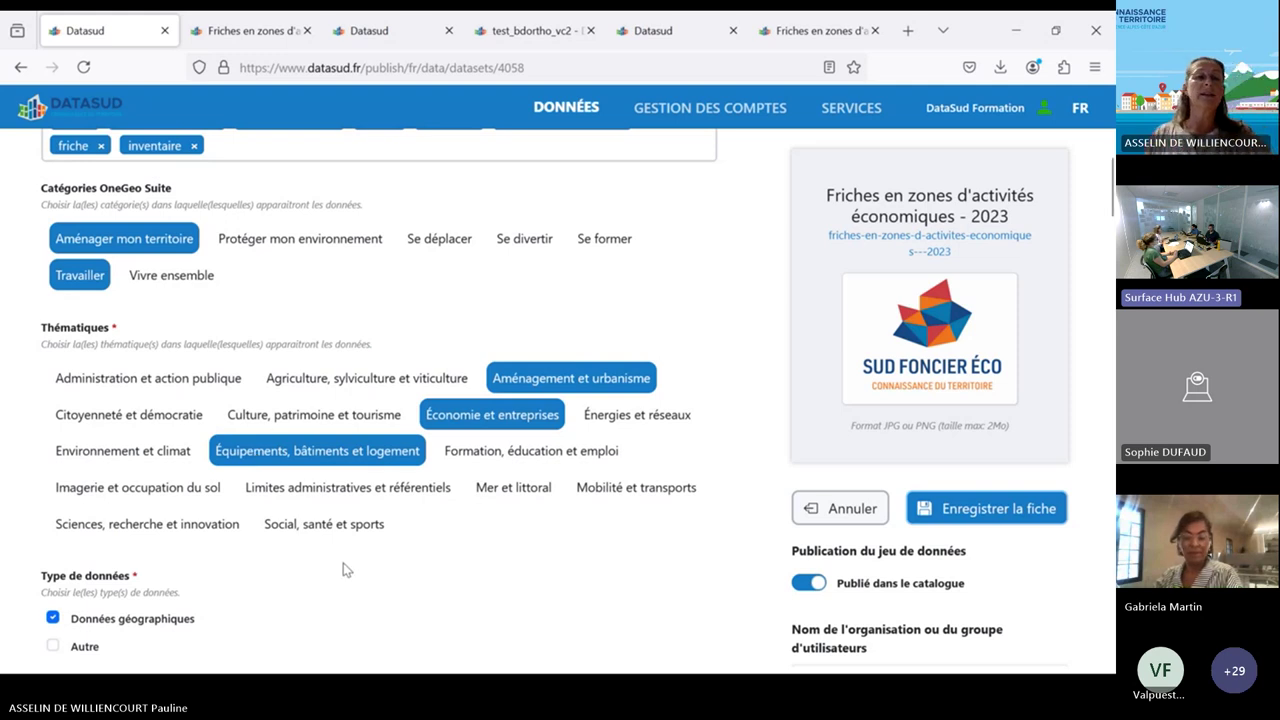
pyautogui.scroll(-2, 355, 566)
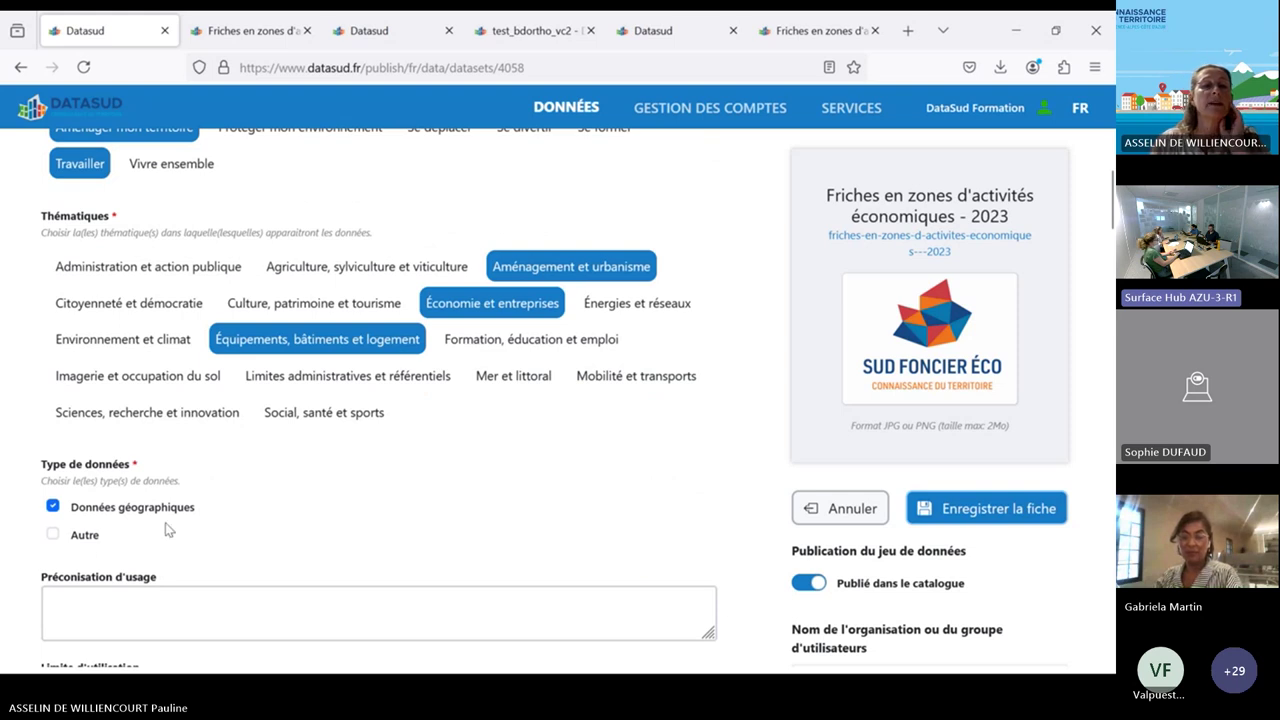
pyautogui.scroll(-2, 166, 525)
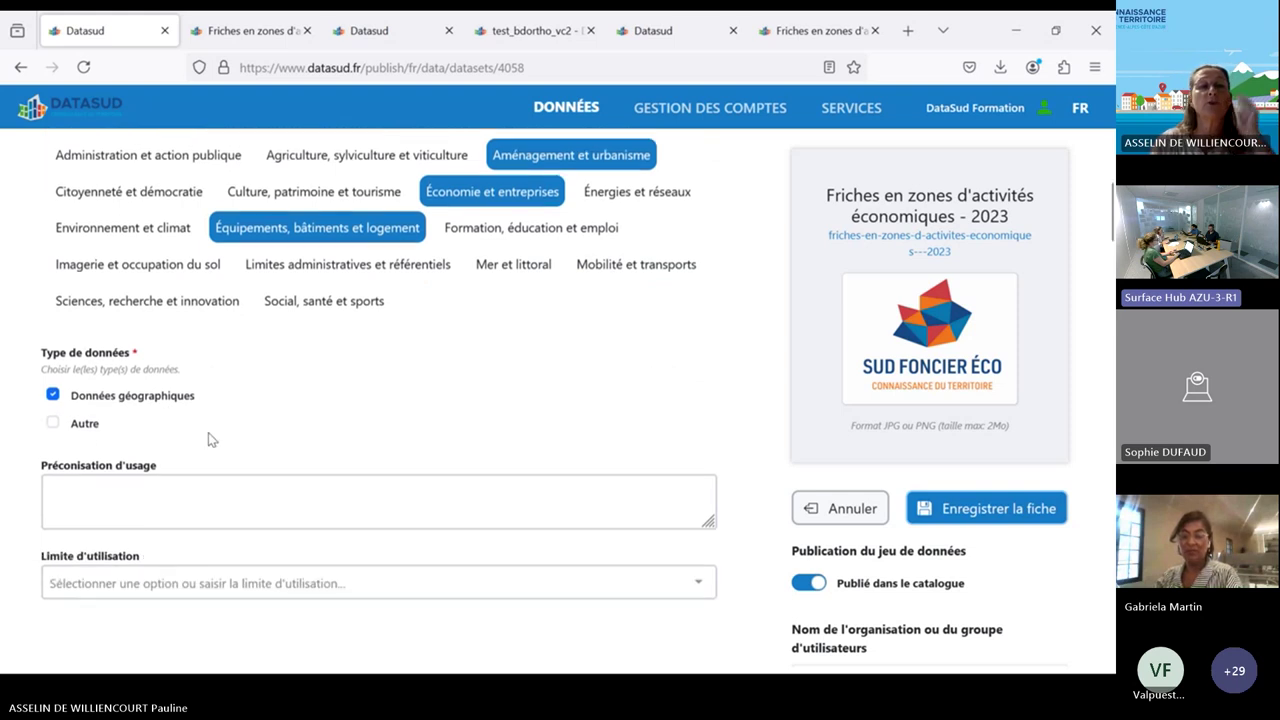
pyautogui.scroll(-2, 186, 517)
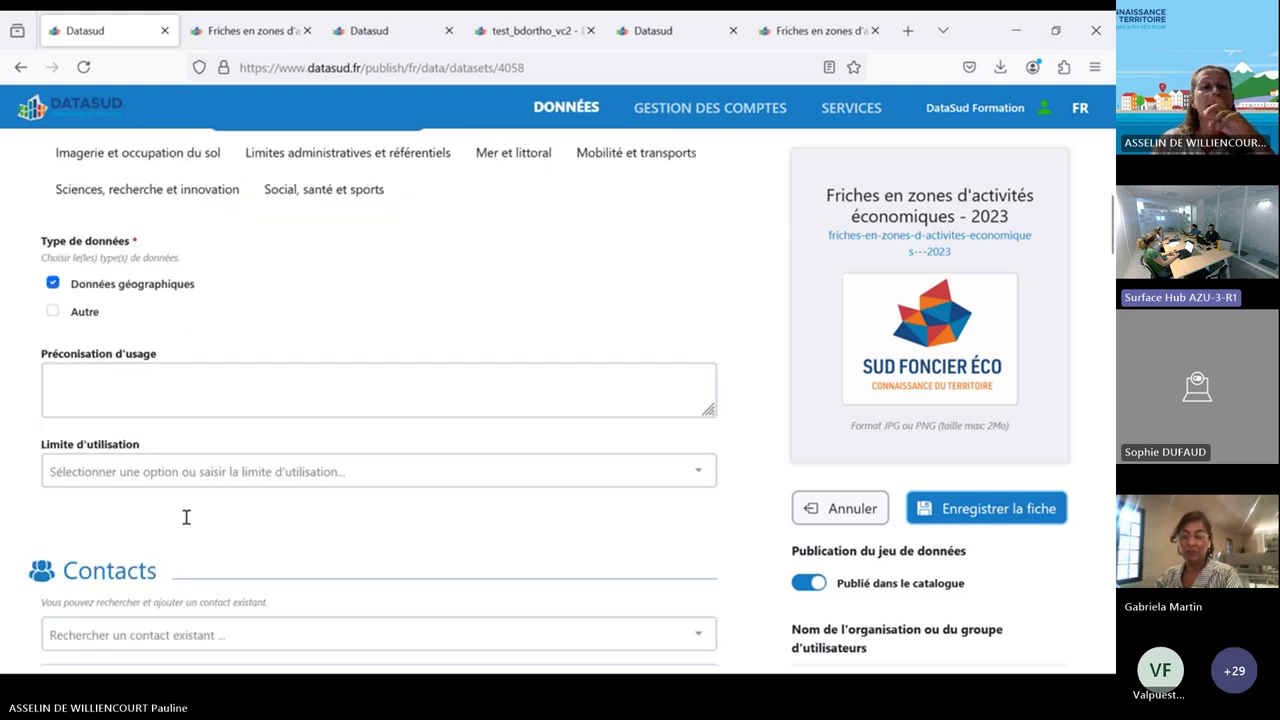
pyautogui.scroll(-2, 185, 520)
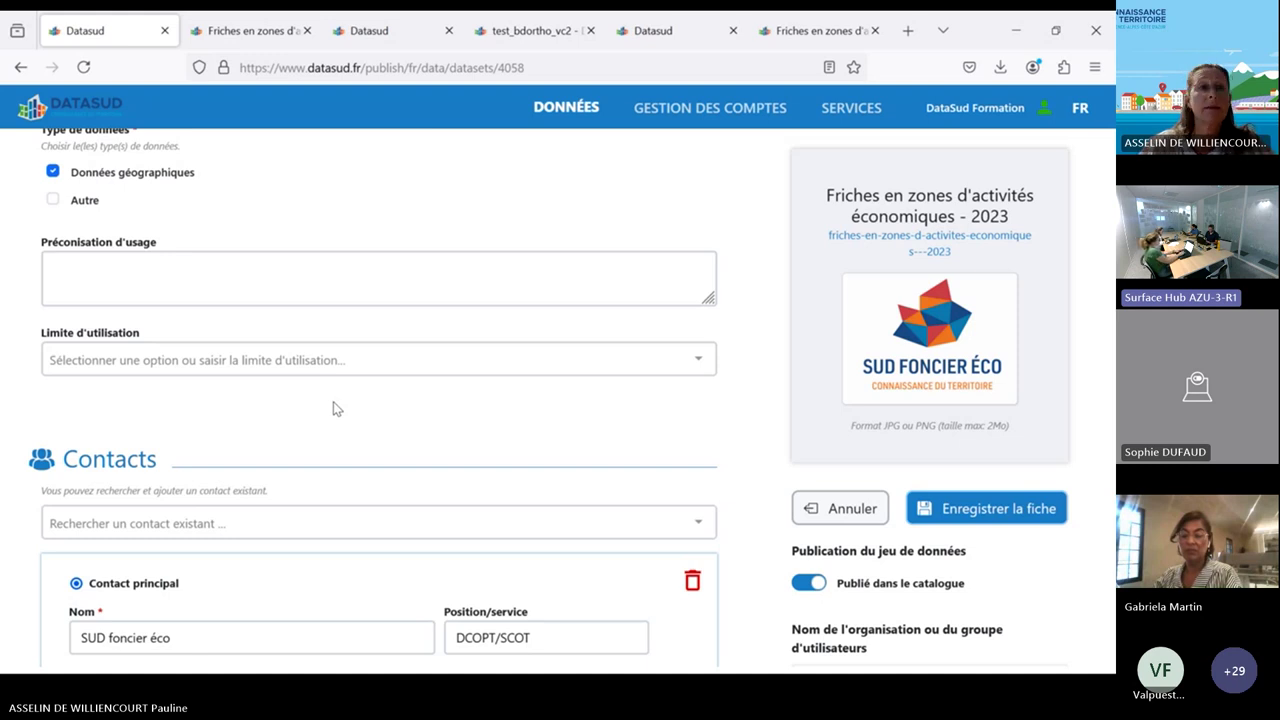
pyautogui.click(277, 271)
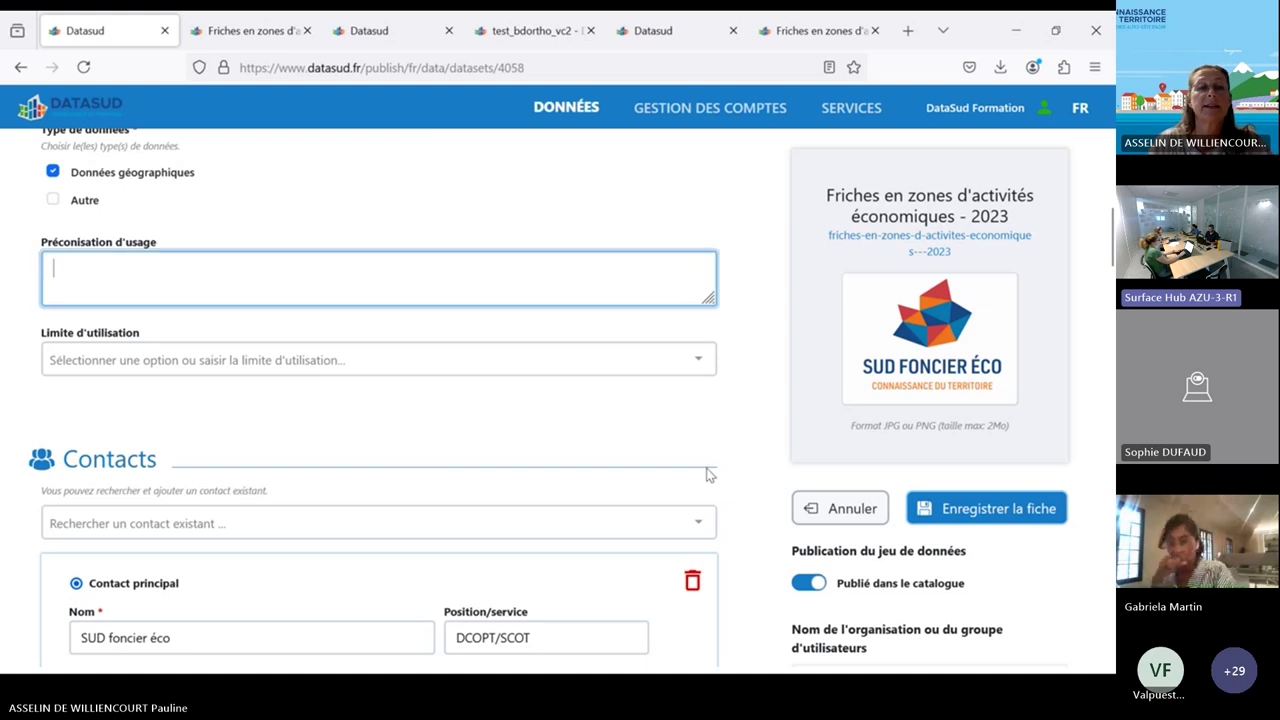
pyautogui.scroll(-3, 758, 440)
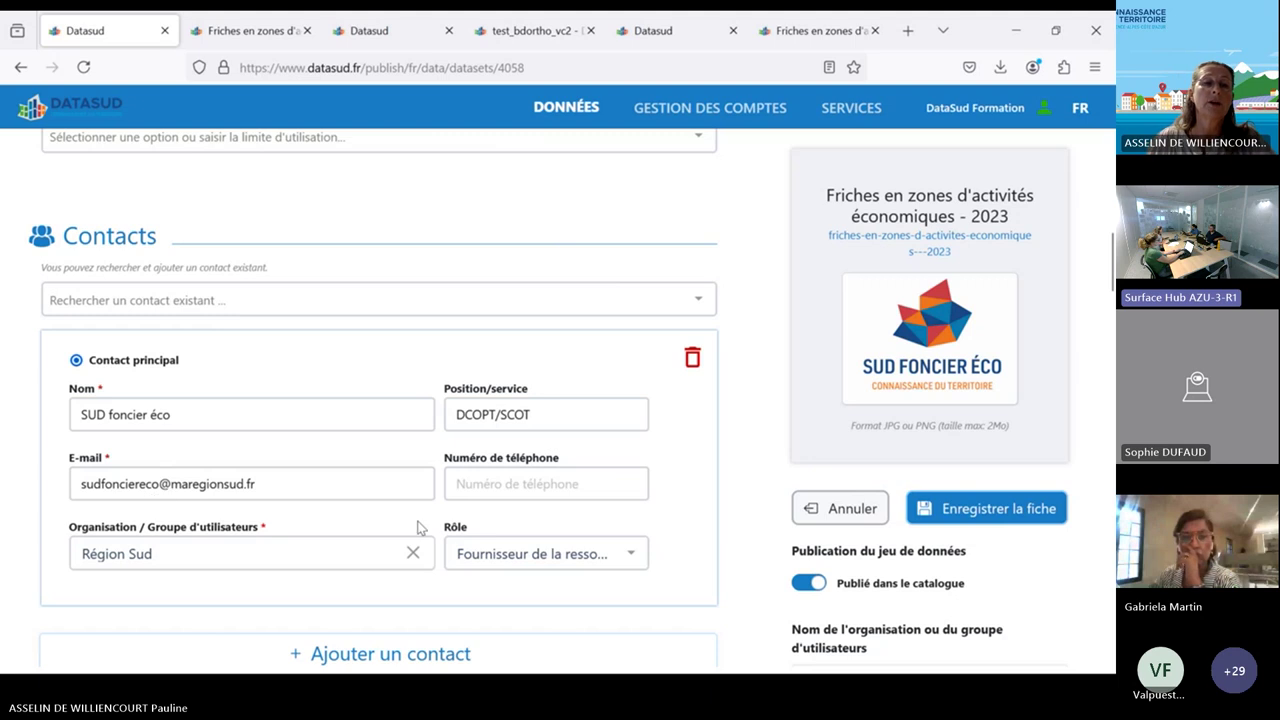
pyautogui.scroll(-1, 688, 556)
pyautogui.scroll(-1, 688, 556)
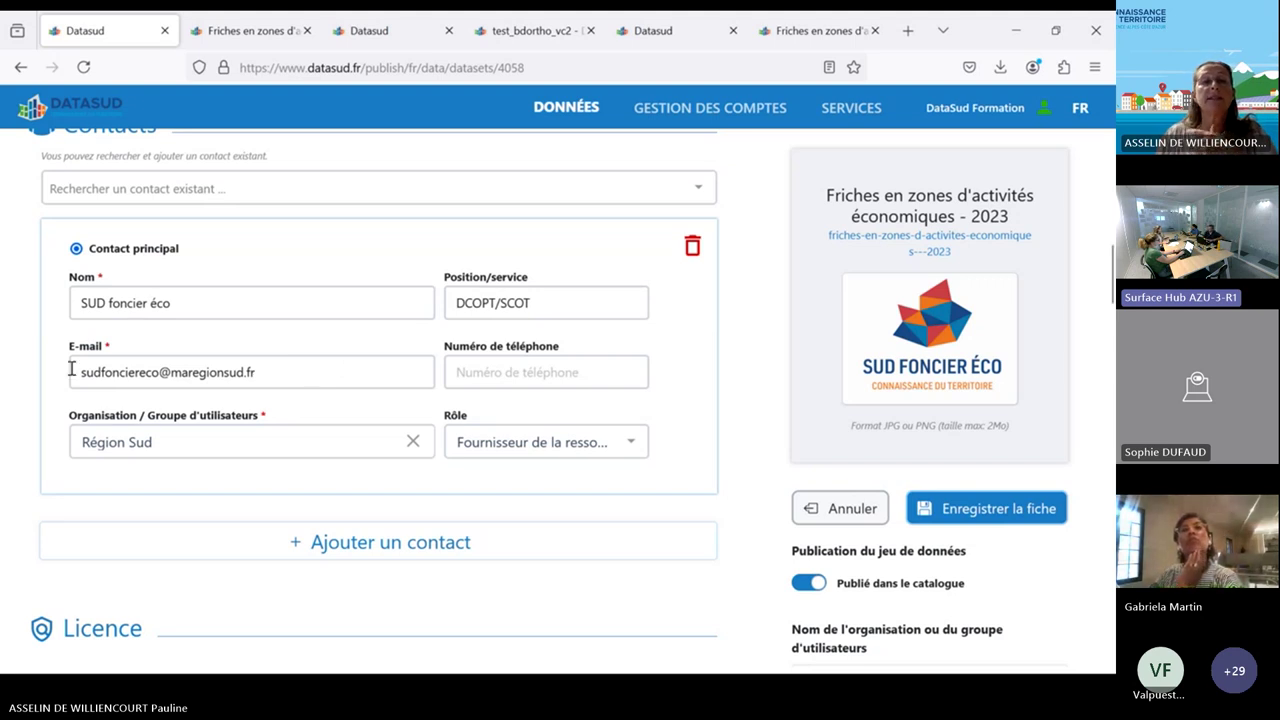
# Examine the licence choices available for the dataset, keeping the selected licence
pyautogui.scroll(-2, 306, 470)
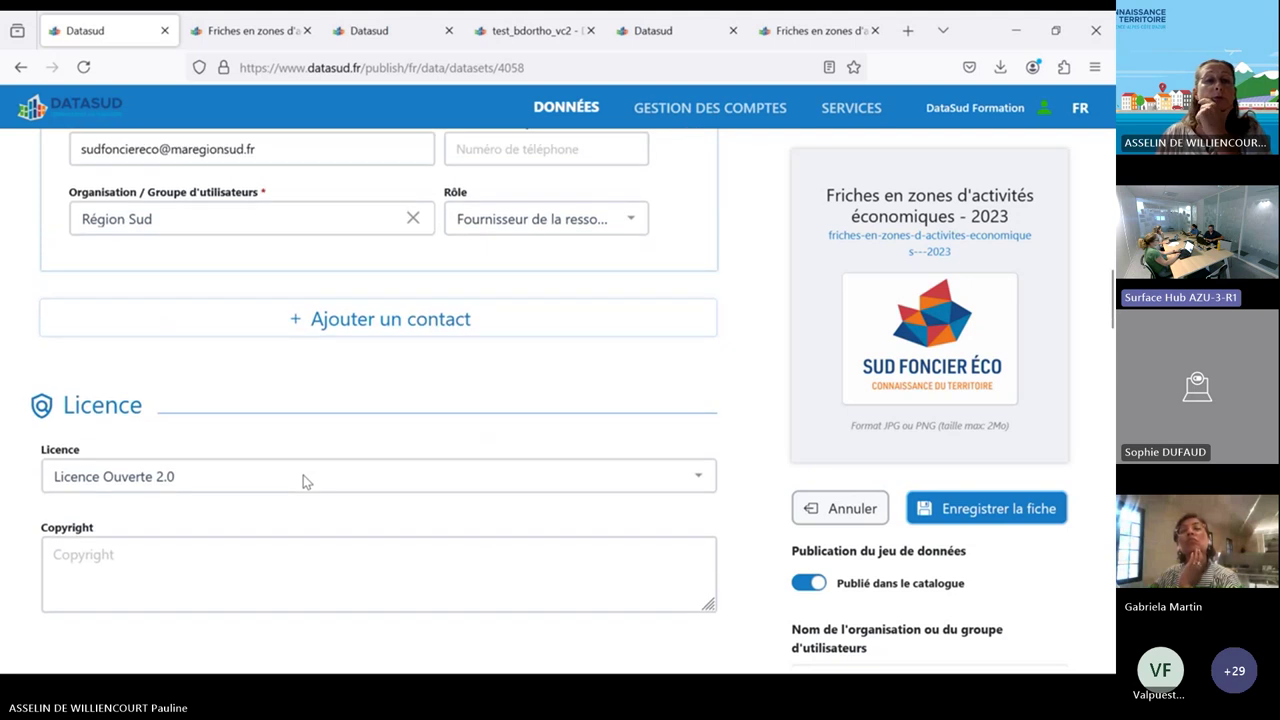
pyautogui.scroll(-2, 303, 475)
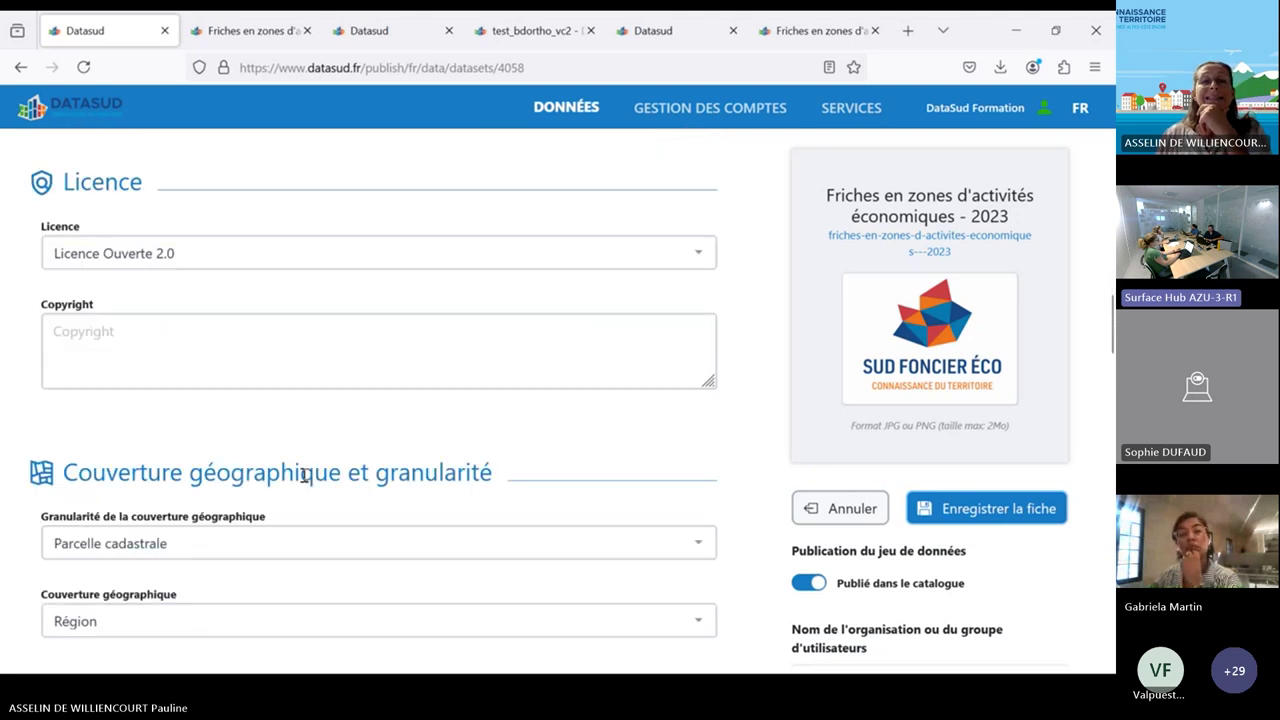
pyautogui.click(703, 258)
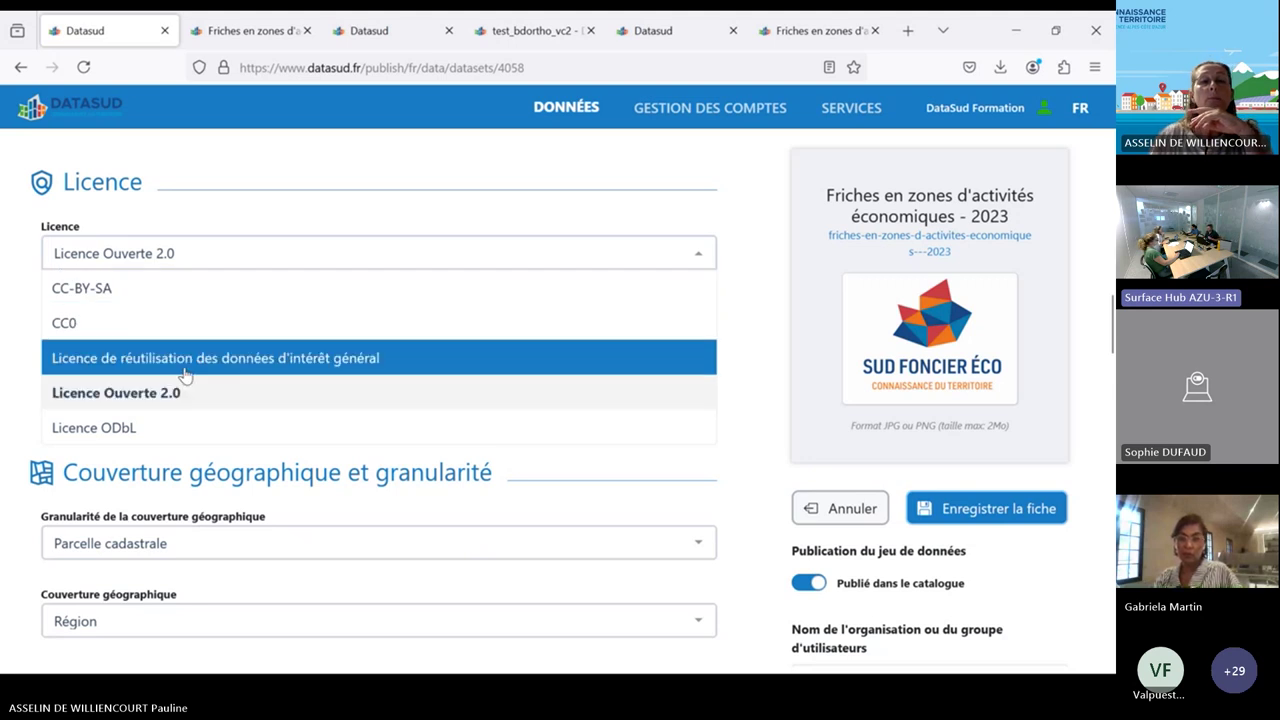
pyautogui.click(752, 435)
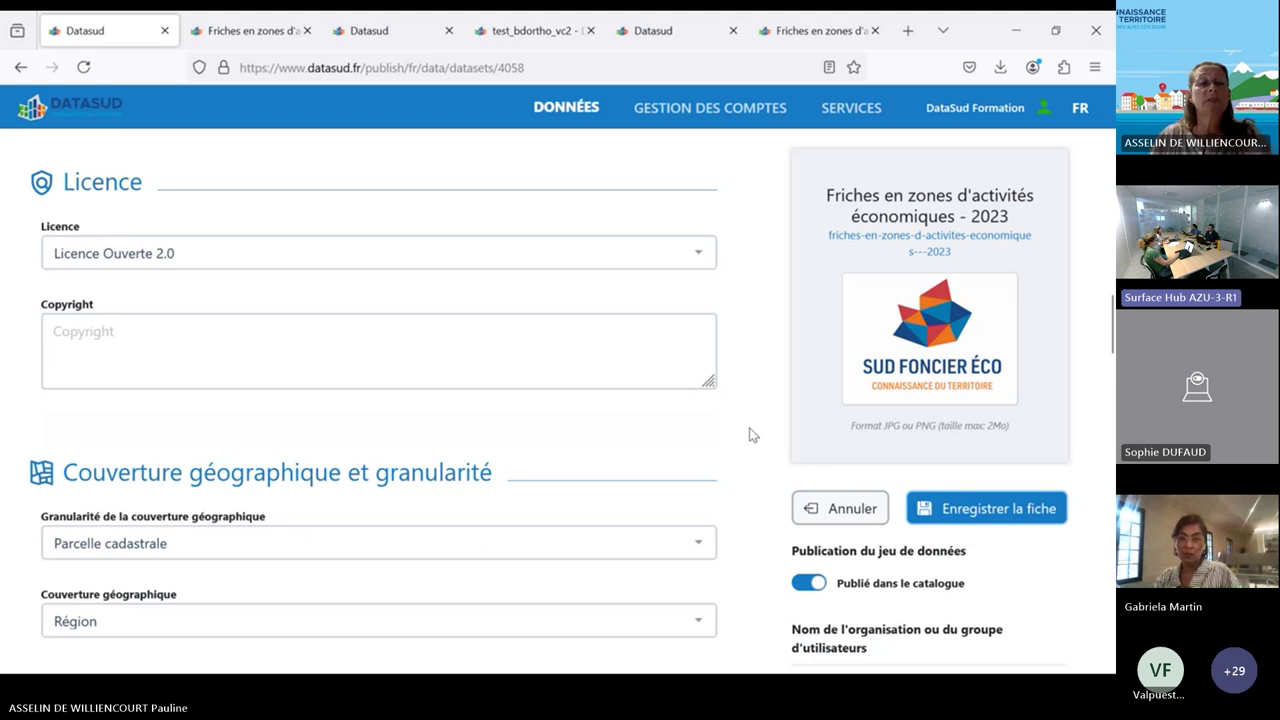
# Review the dataset's geographic coverage and granularity, dates and update frequency, and attached data file
pyautogui.scroll(-1, 746, 433)
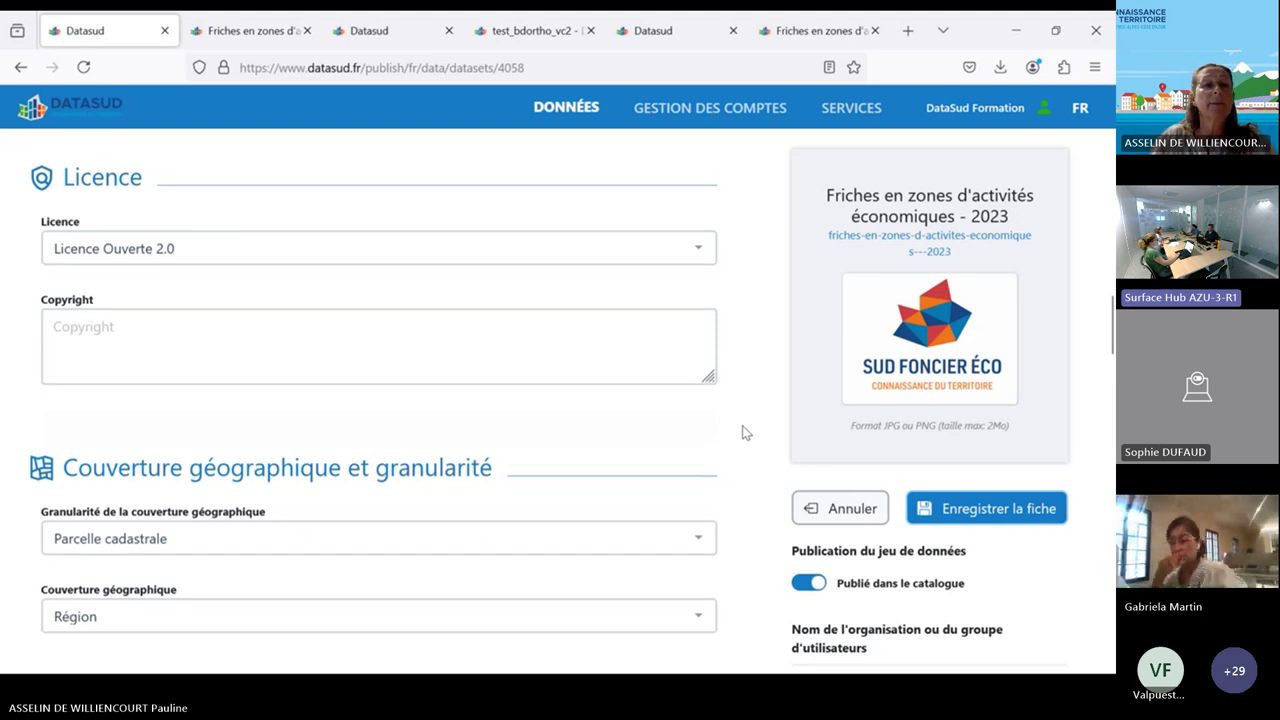
pyautogui.scroll(-3, 745, 433)
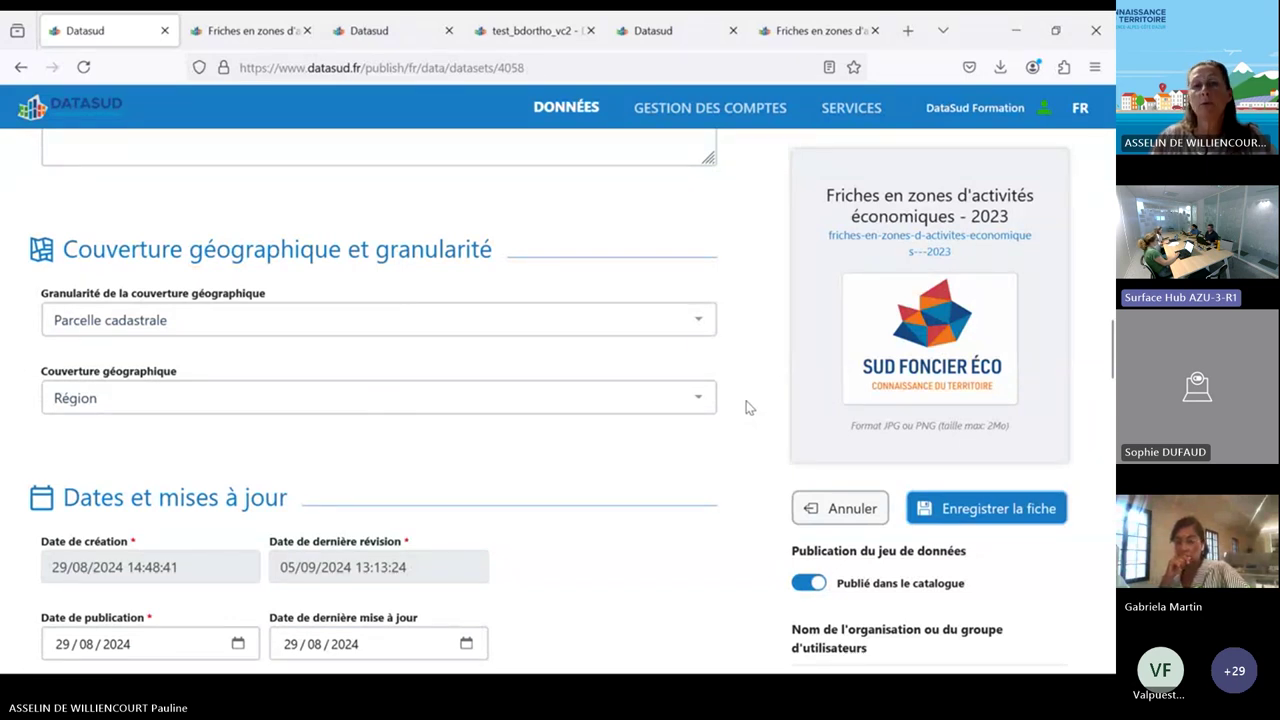
pyautogui.scroll(-1, 748, 407)
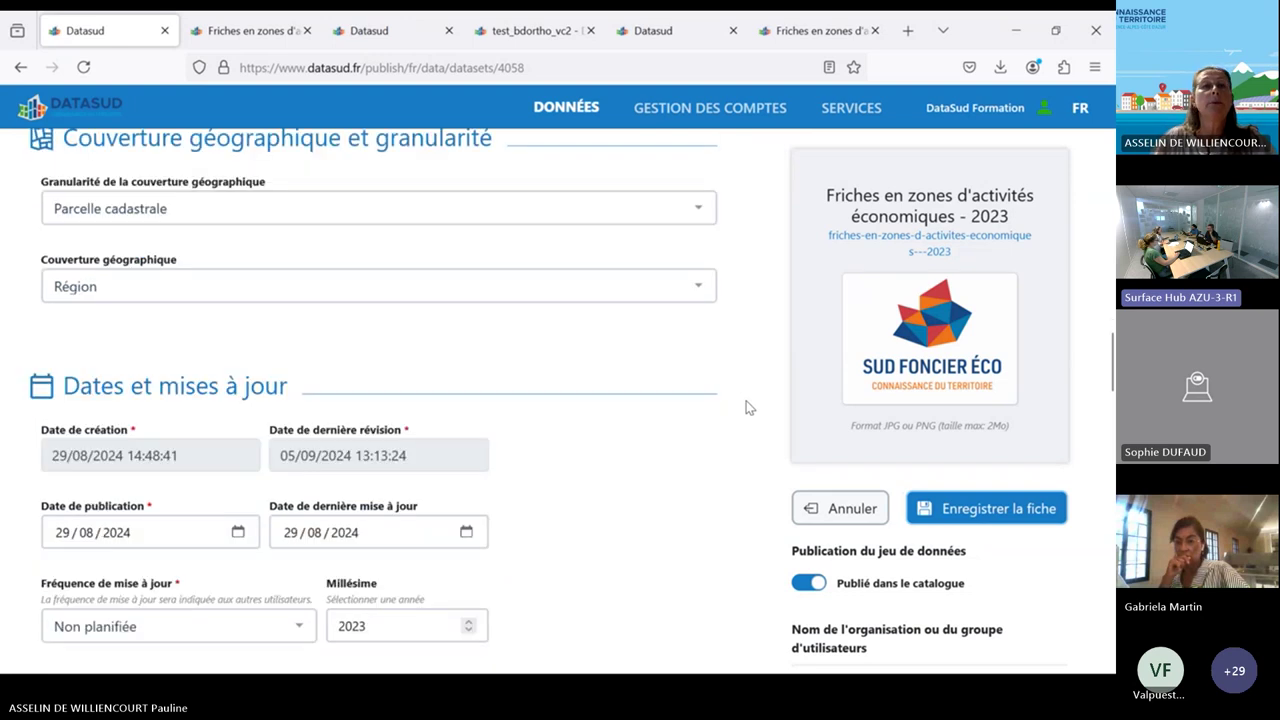
pyautogui.scroll(1, 748, 407)
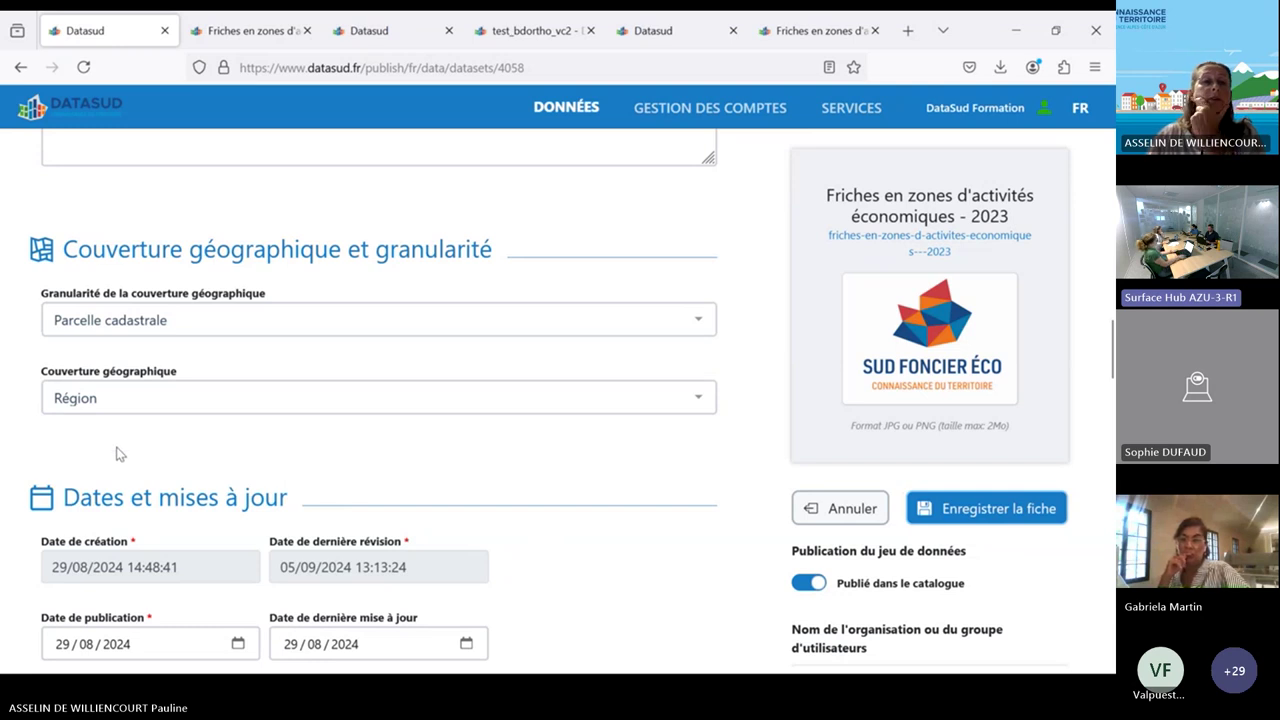
pyautogui.scroll(-3, 116, 454)
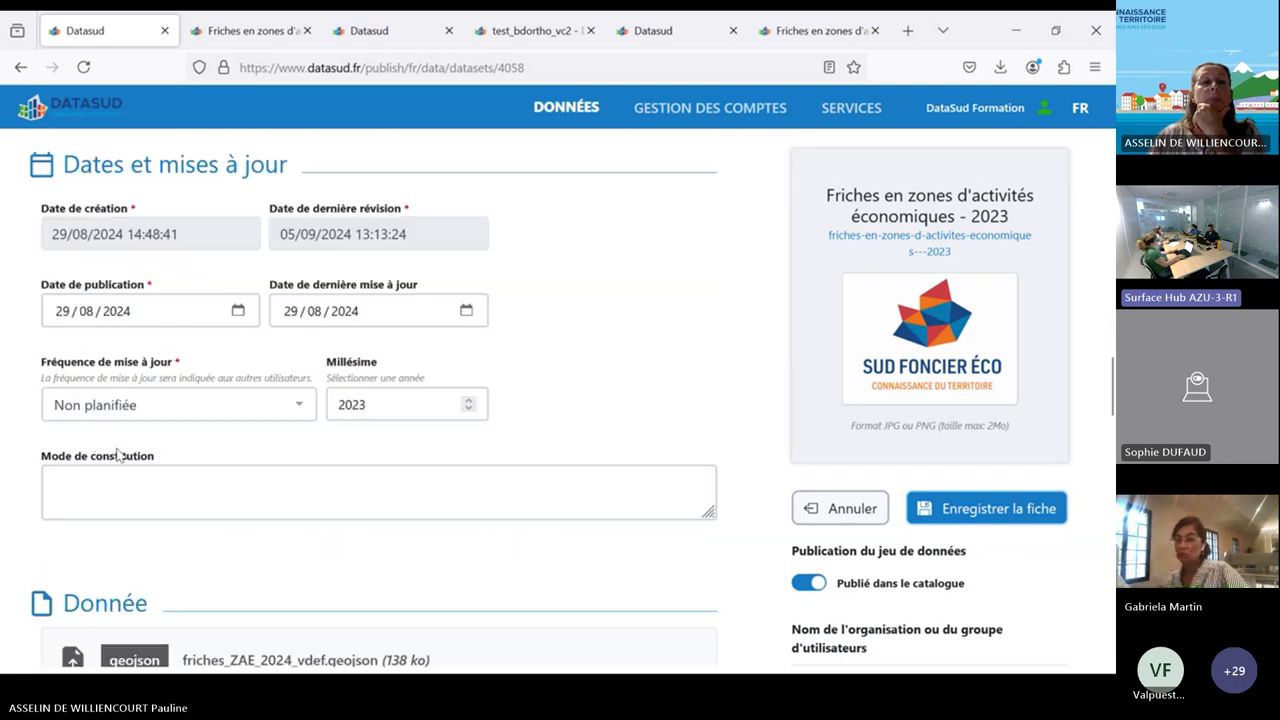
pyautogui.scroll(-2, 118, 454)
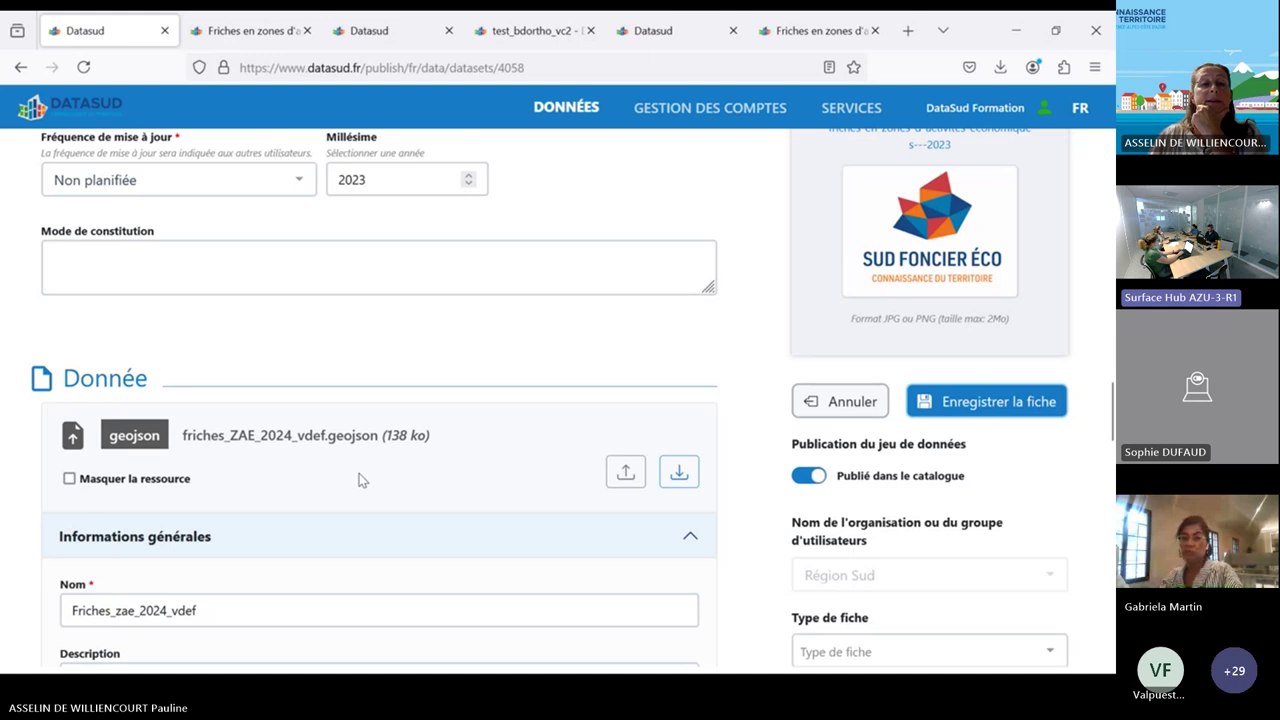
# View the public catalogue page of "Friches en zones d'activités économiques - 2023", and return to its editing form
pyautogui.scroll(3, 900, 330)
pyautogui.moveTo(890, 335)
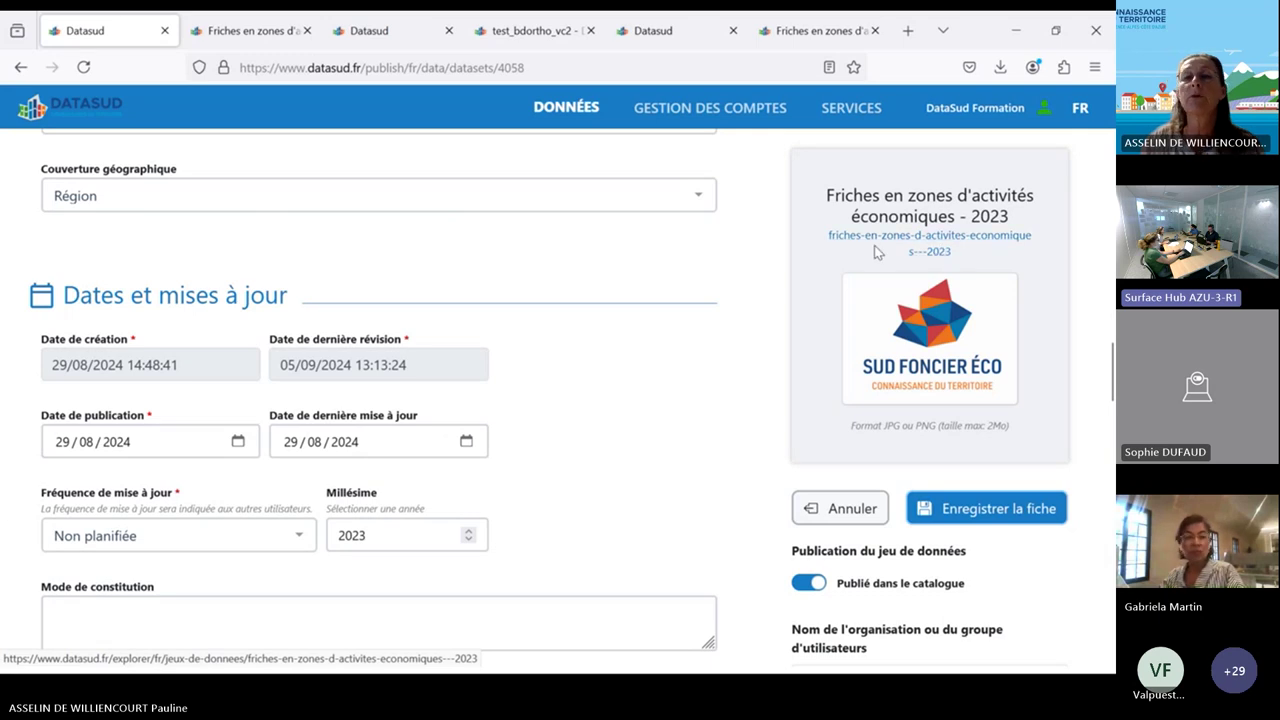
pyautogui.click(932, 247)
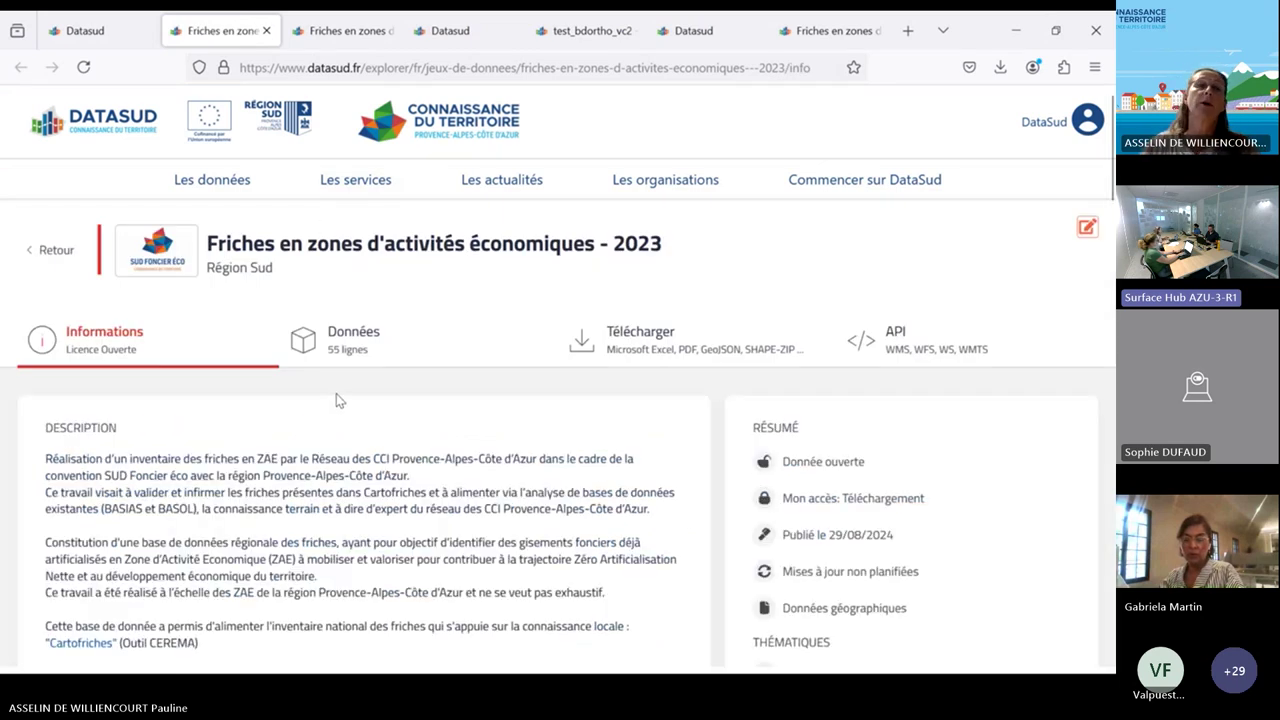
pyautogui.click(117, 32)
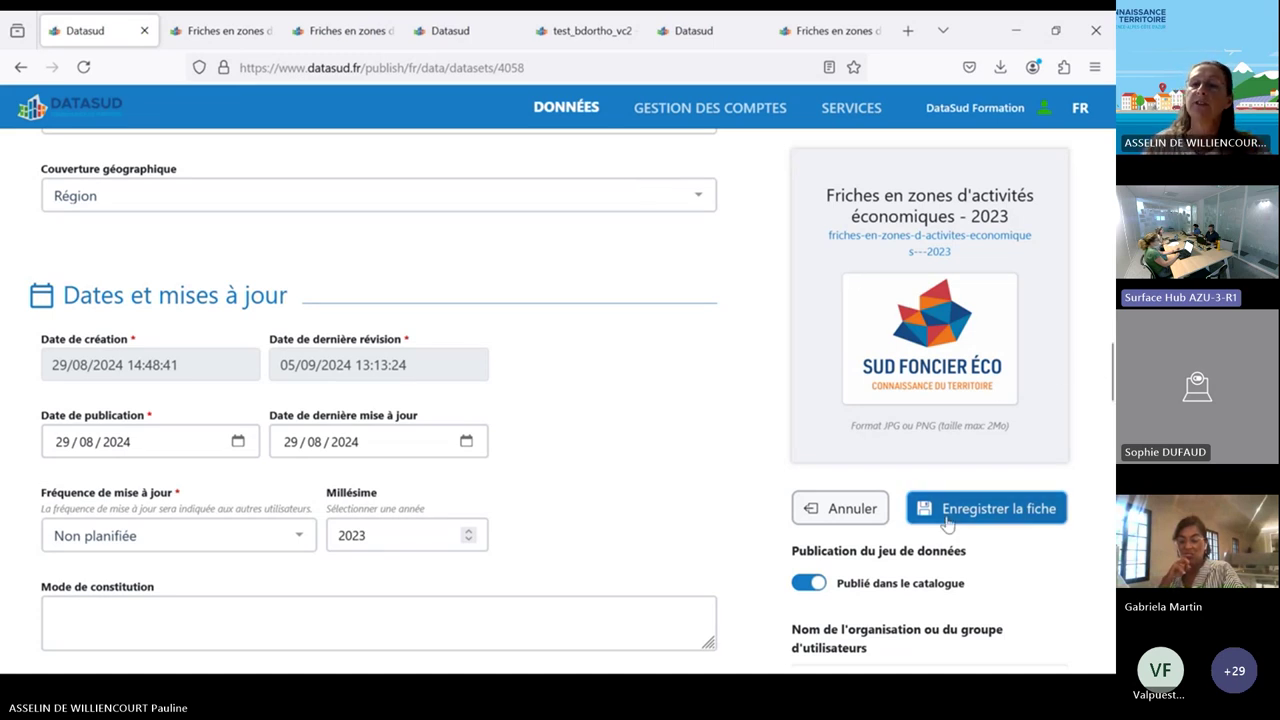
# Set the dataset's "Type de fiche" to "Jeu de données géographique"
pyautogui.scroll(-5, 1020, 583)
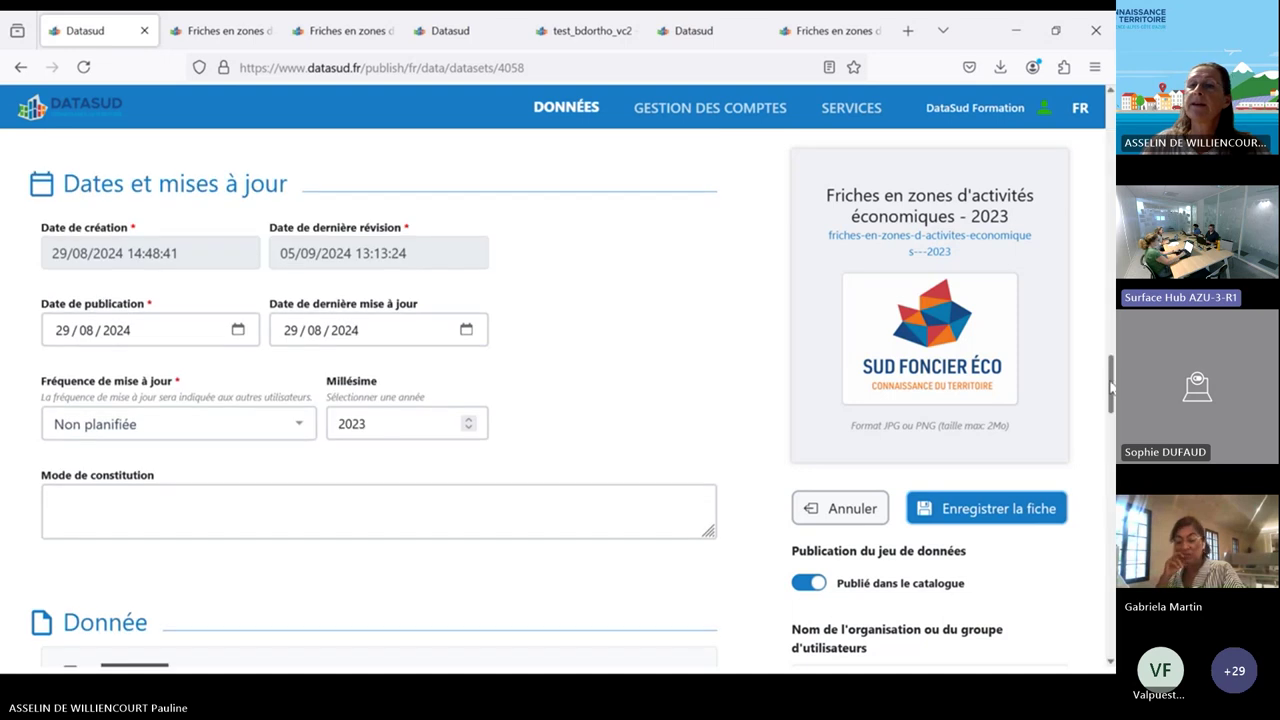
pyautogui.scroll(-1, 1110, 412)
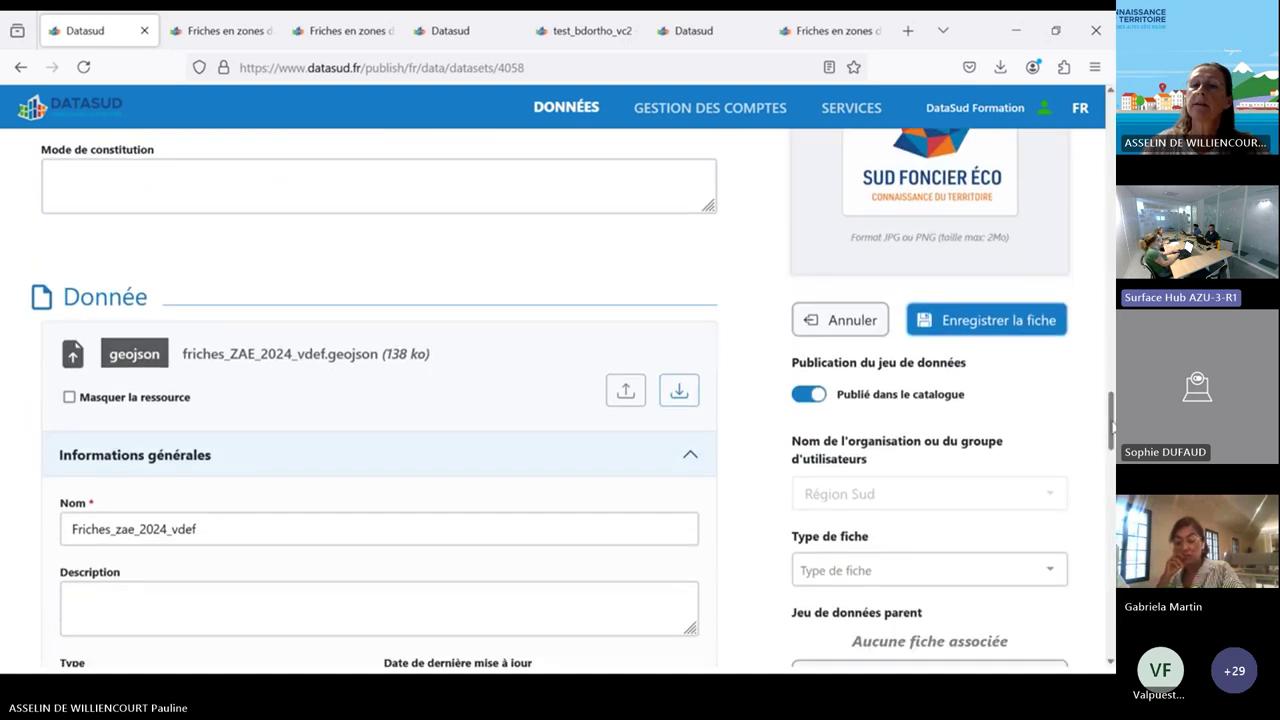
pyautogui.moveTo(1110, 425); pyautogui.dragTo(1108, 445)
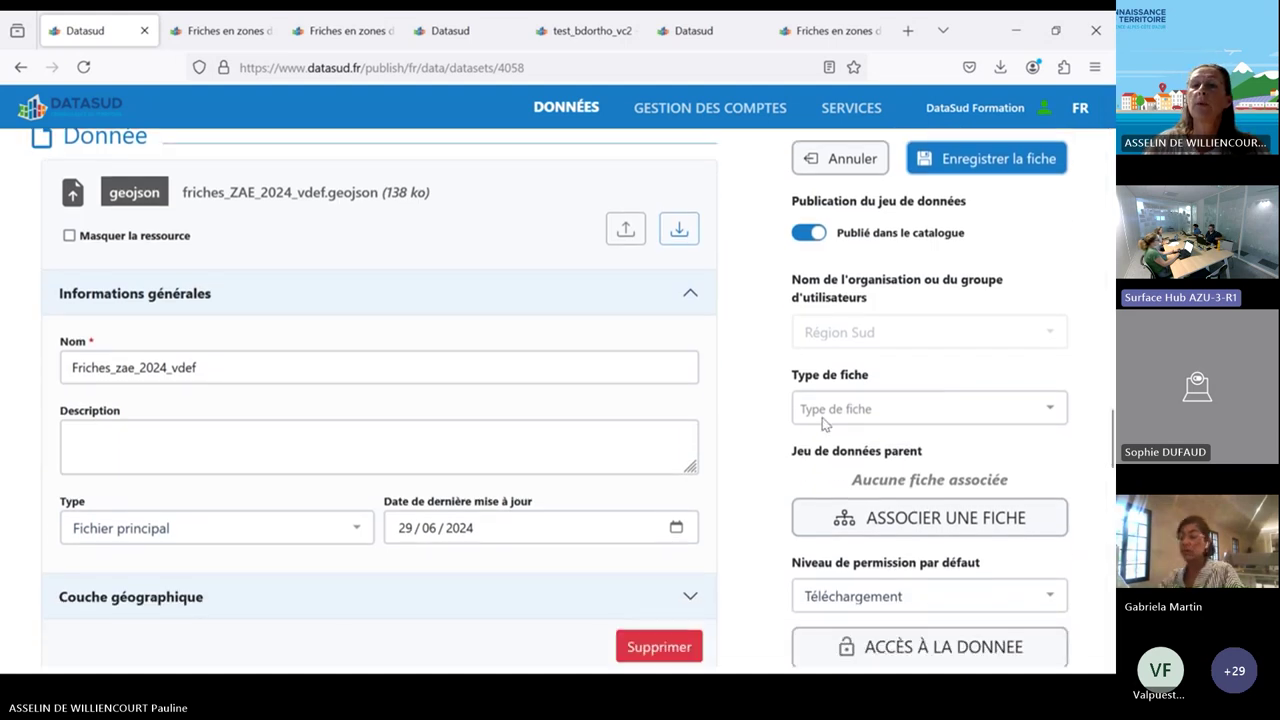
pyautogui.click(1055, 417)
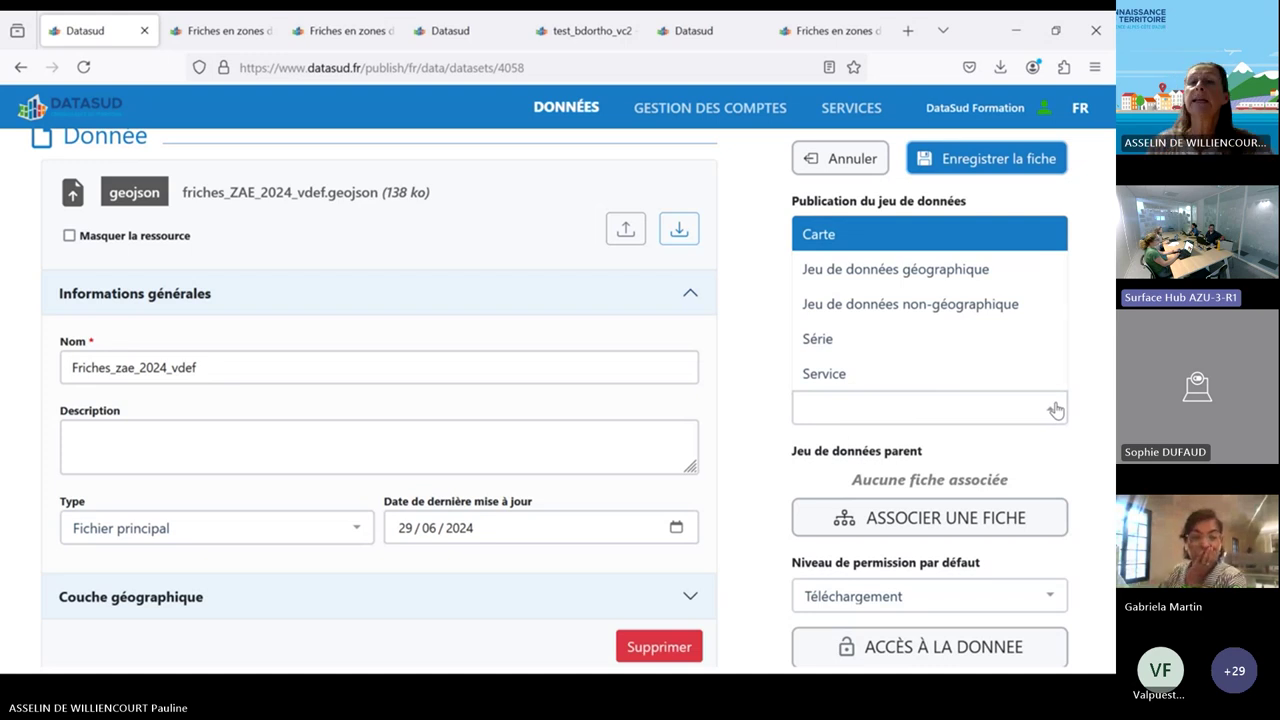
pyautogui.click(928, 279)
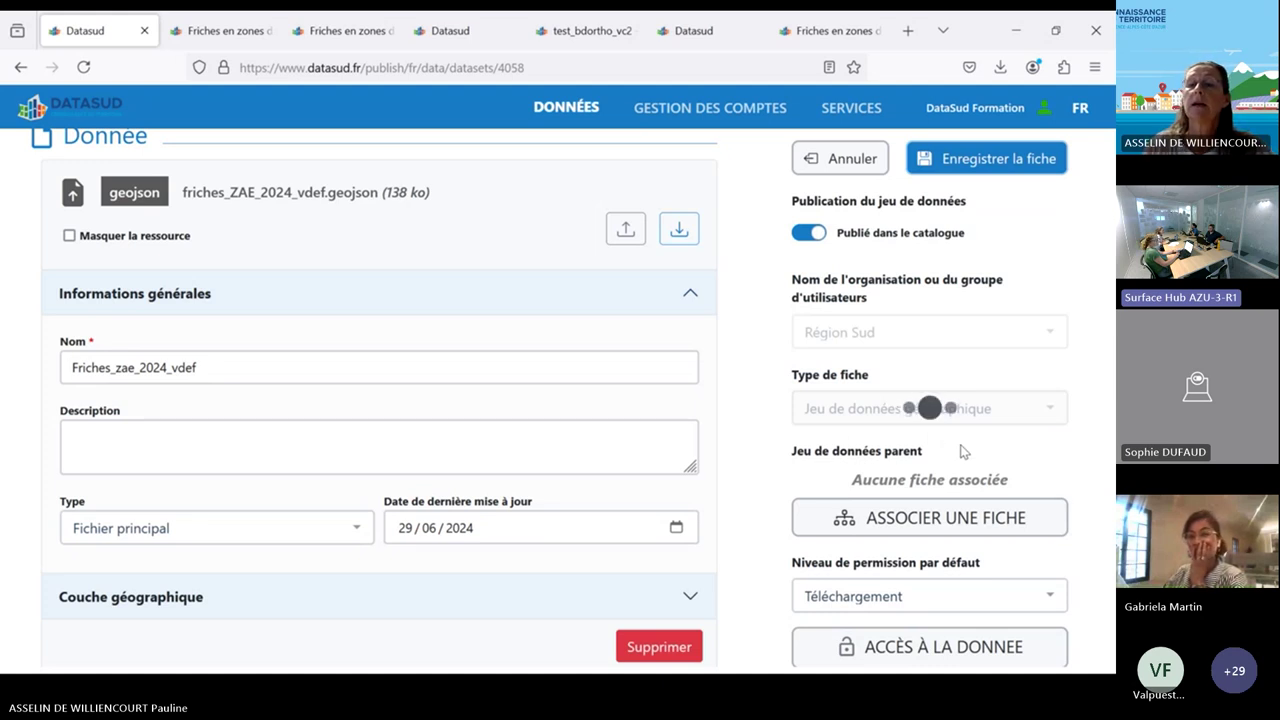
# Open the public page of "Périmètres des espaces d'activités économiques de Provence-Alpes-Côte d'Azur 2023" and find its child datasets
pyautogui.scroll(-1, 1090, 480)
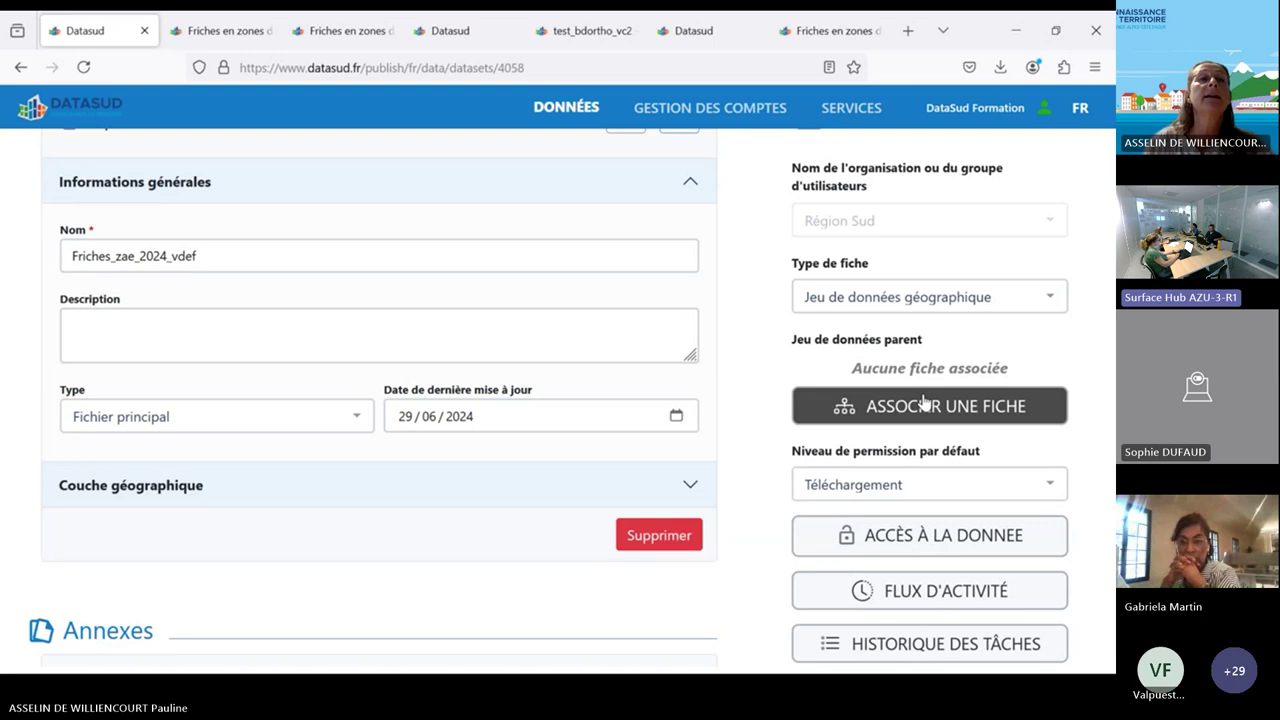
pyautogui.hotkey('ctrl', 'Tab')
pyautogui.scroll(-5, 940, 445)
pyautogui.scroll(-5, 900, 445)
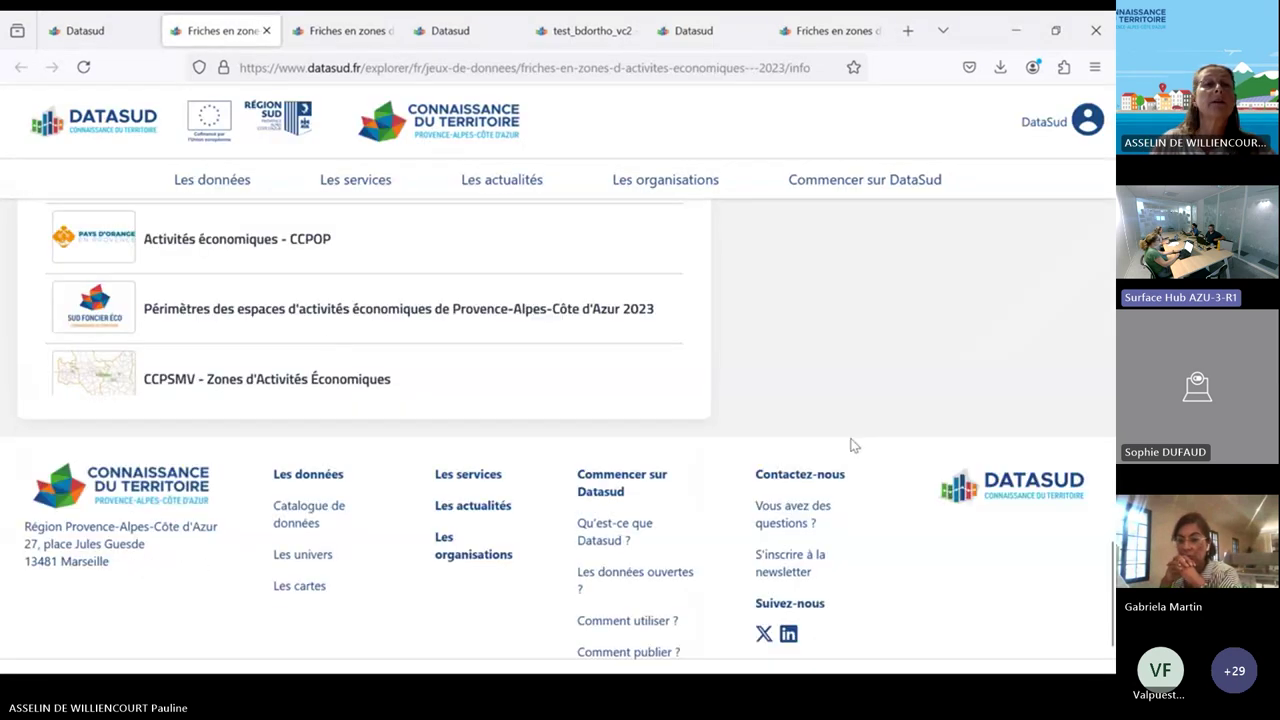
pyautogui.click(266, 319)
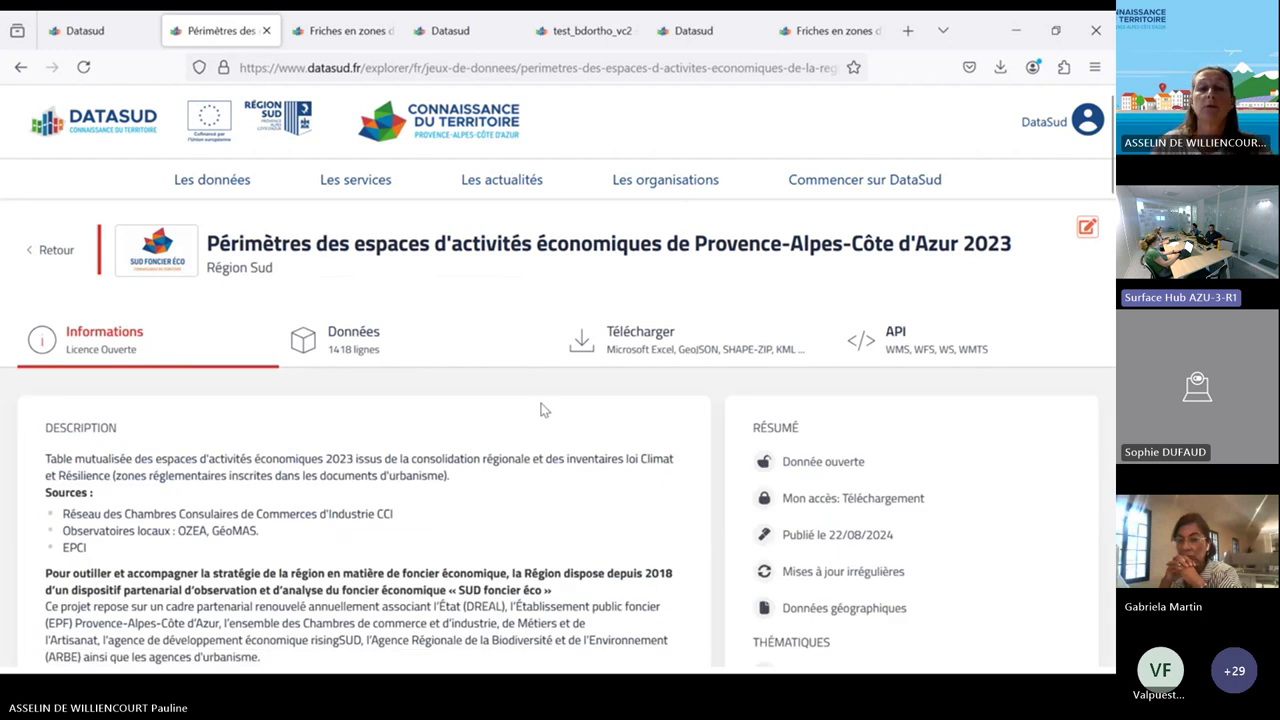
pyautogui.scroll(-5, 315, 480)
pyautogui.scroll(-1, 313, 485)
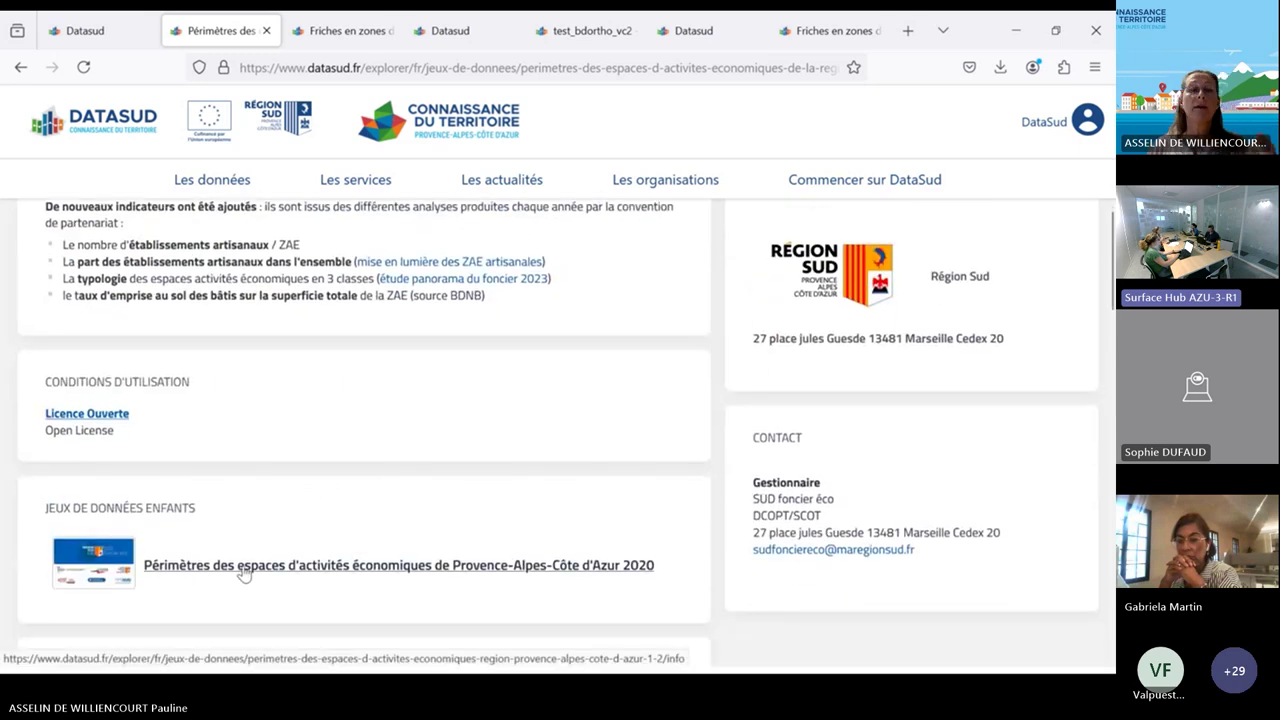
# Open the child dataset "Périmètres des espaces d'activités économiques de Provence-Alpes-Côte d'Azur 2020" from its parent's public page, and open its editing form
pyautogui.click(105, 31)
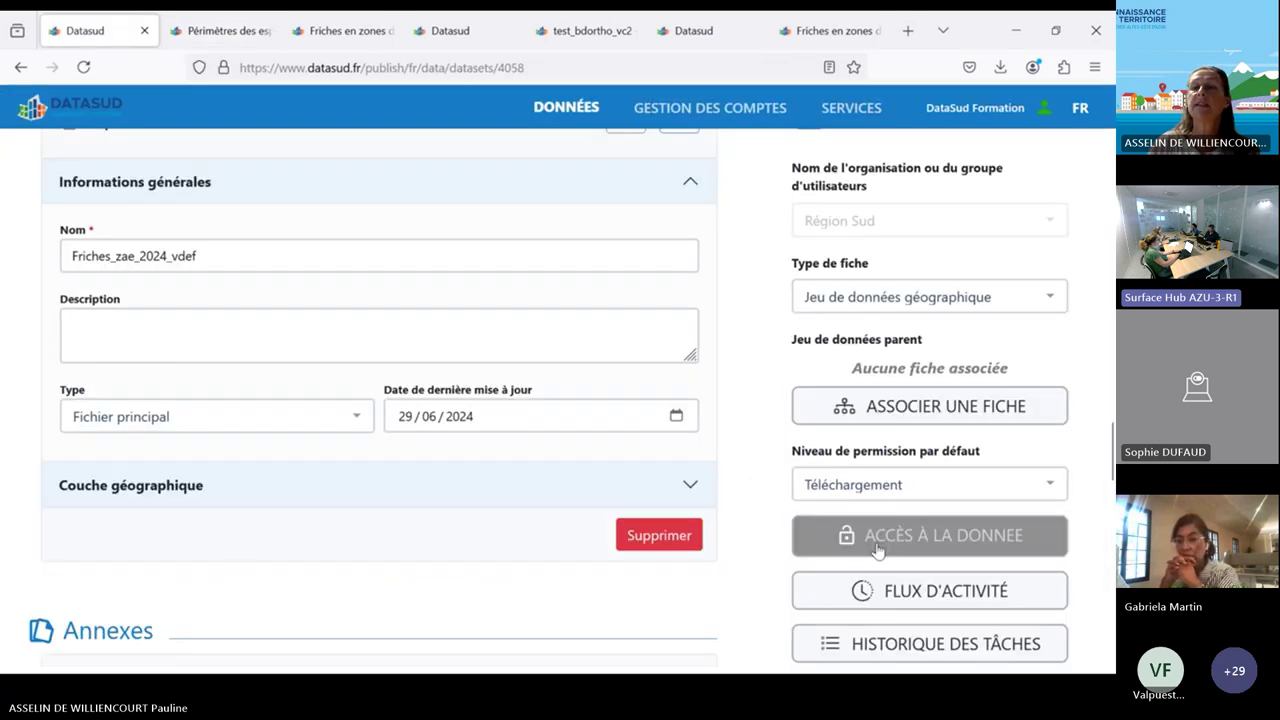
pyautogui.click(222, 31)
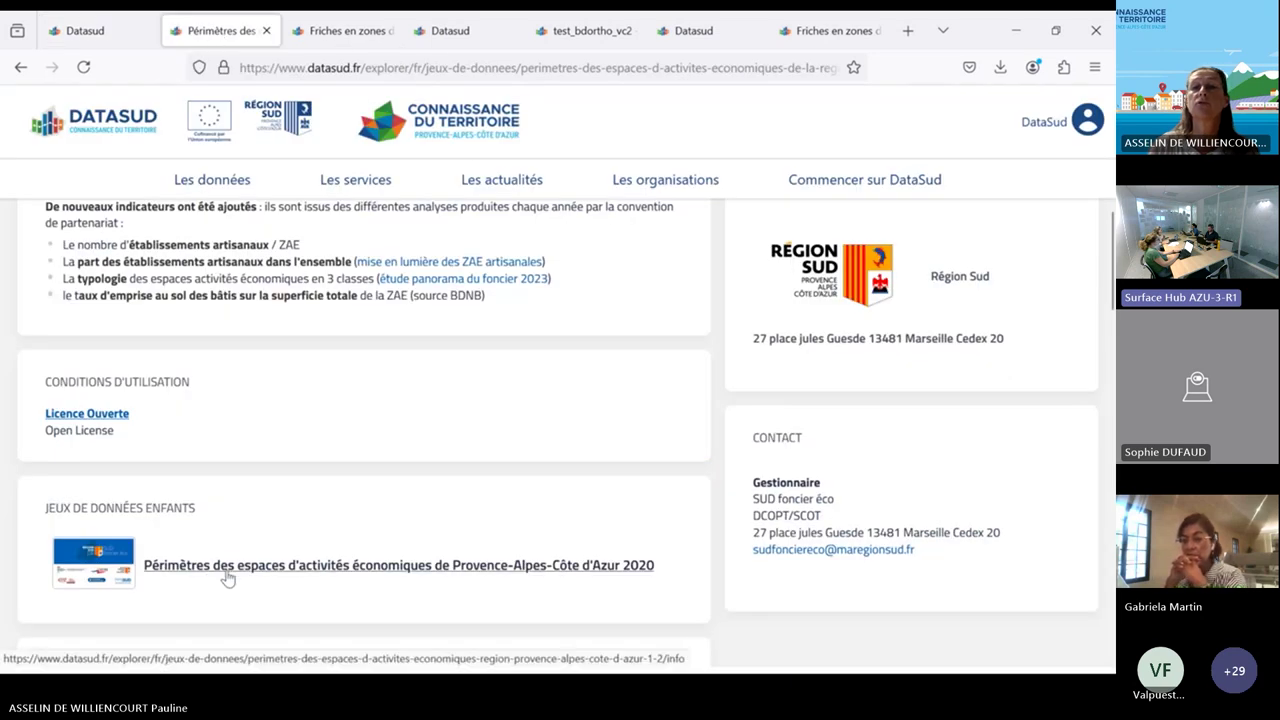
pyautogui.click(352, 570)
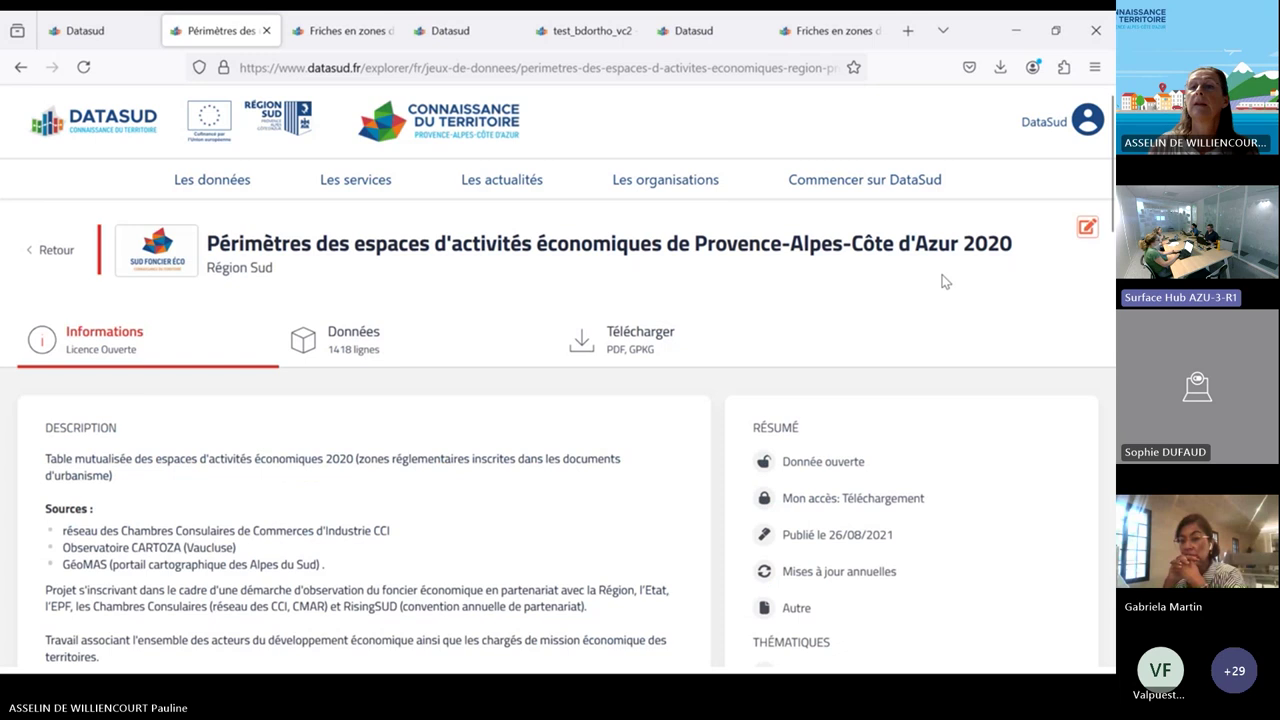
pyautogui.click(1087, 230)
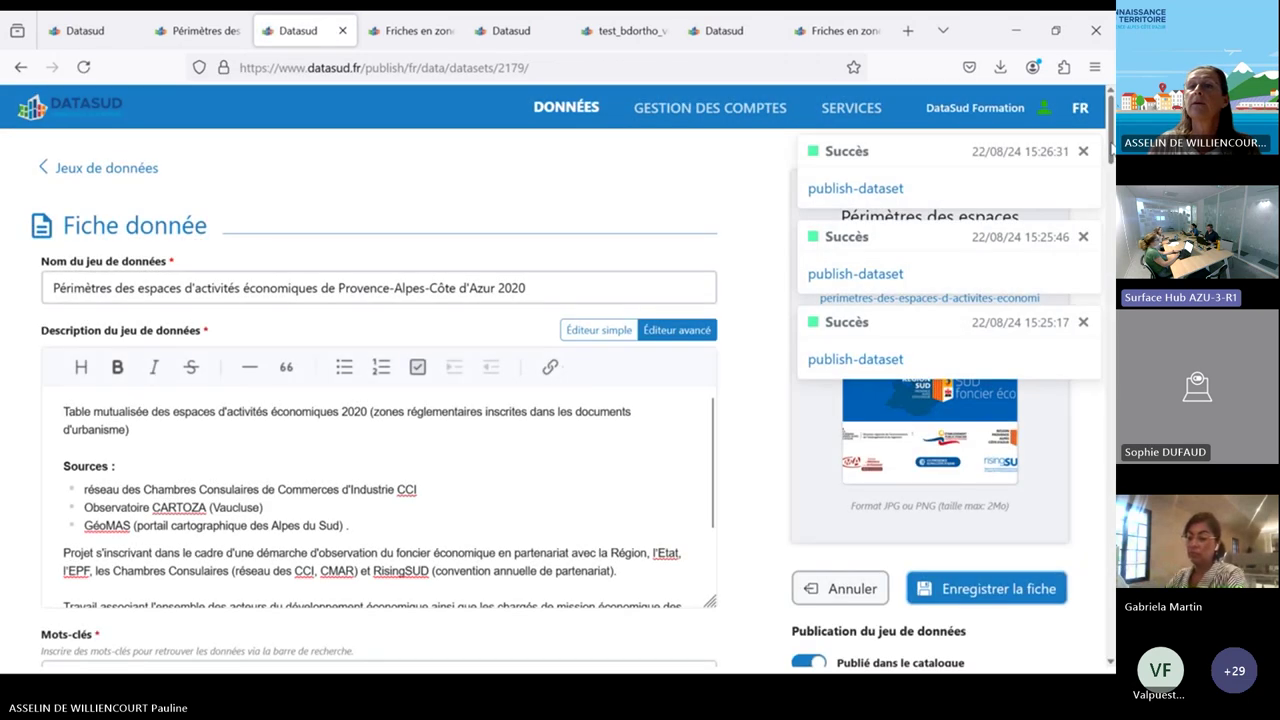
# Dismiss the publication notifications and find the parent dataset linked to the 2020 record
pyautogui.scroll(-10, 1112, 165)
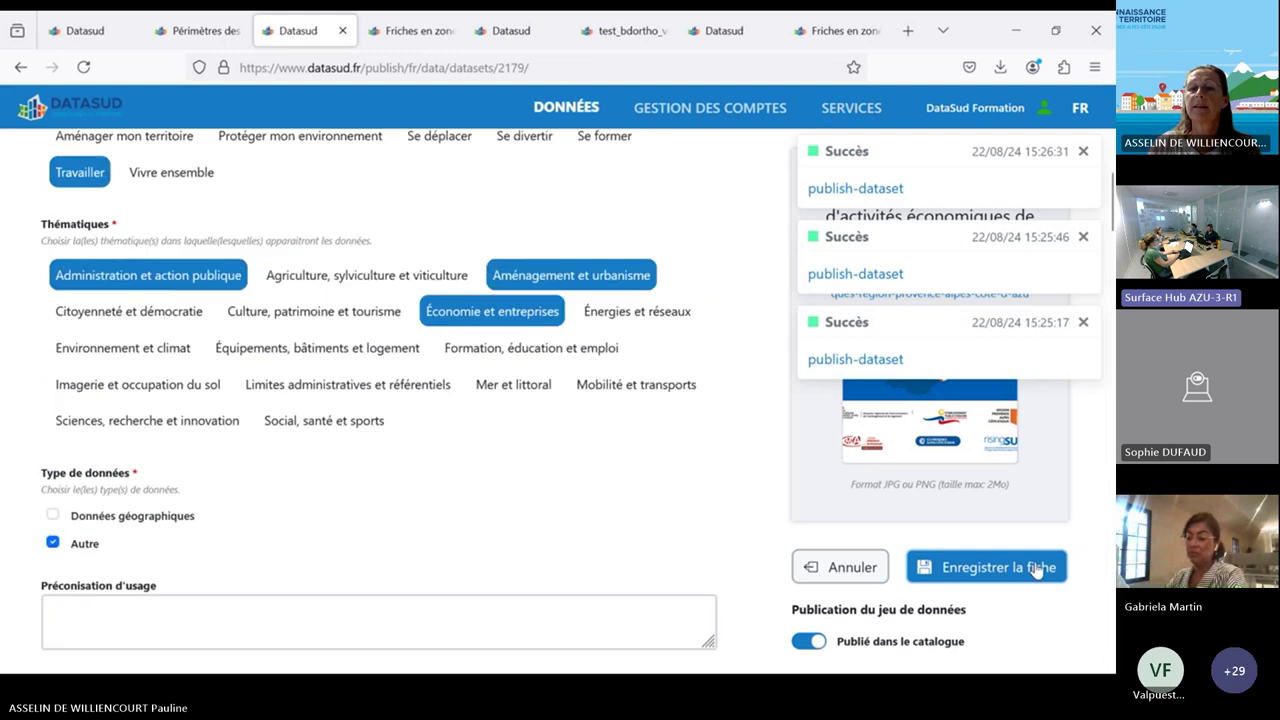
pyautogui.scroll(-6, 1035, 570)
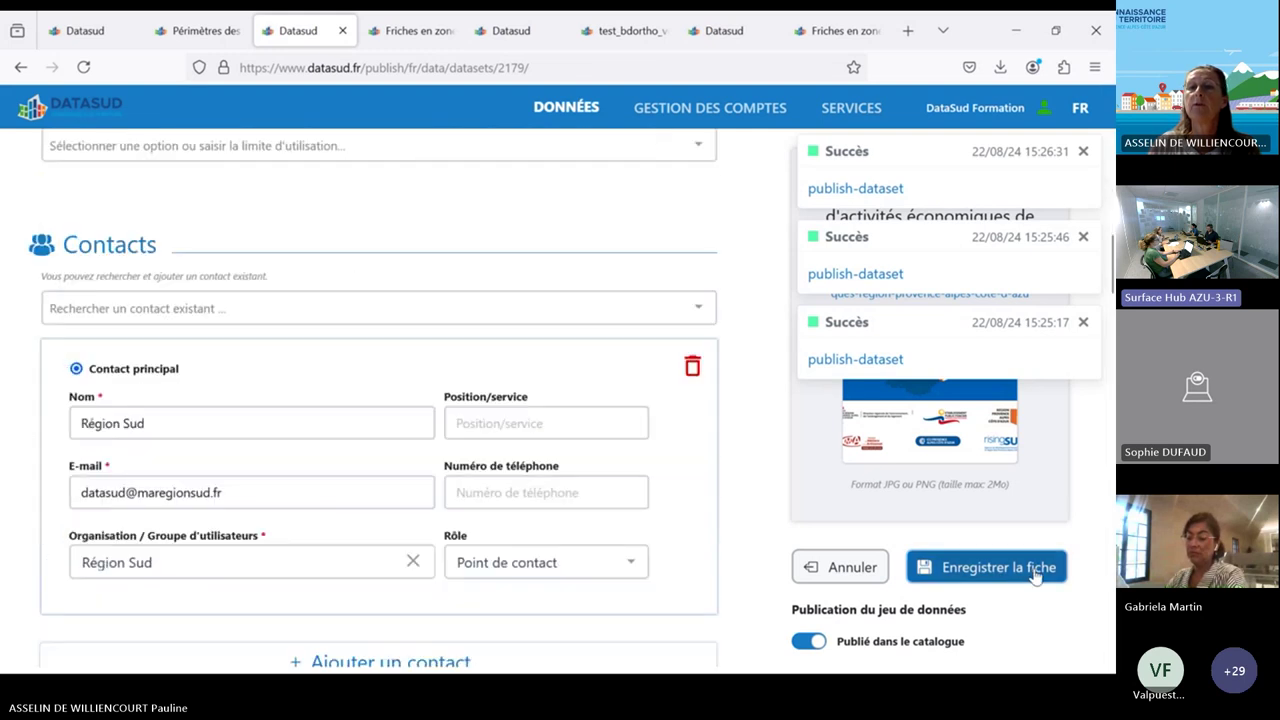
pyautogui.click(1083, 323)
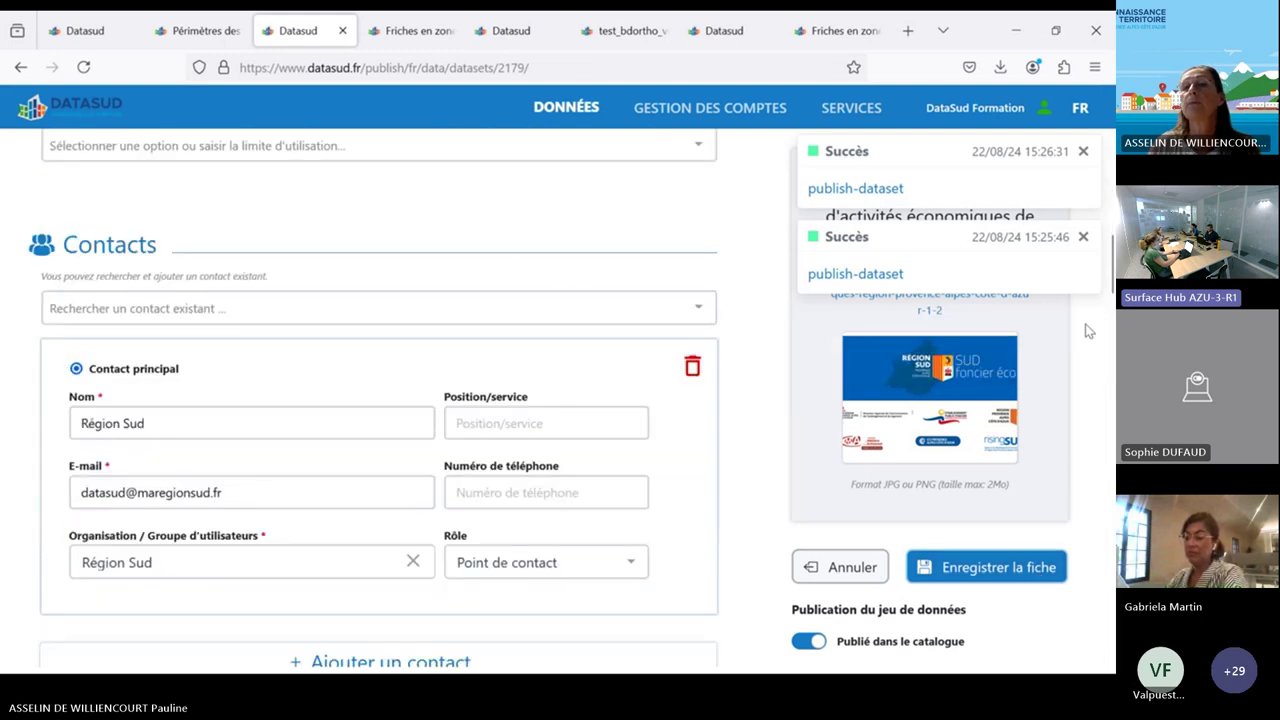
pyautogui.click(1083, 238)
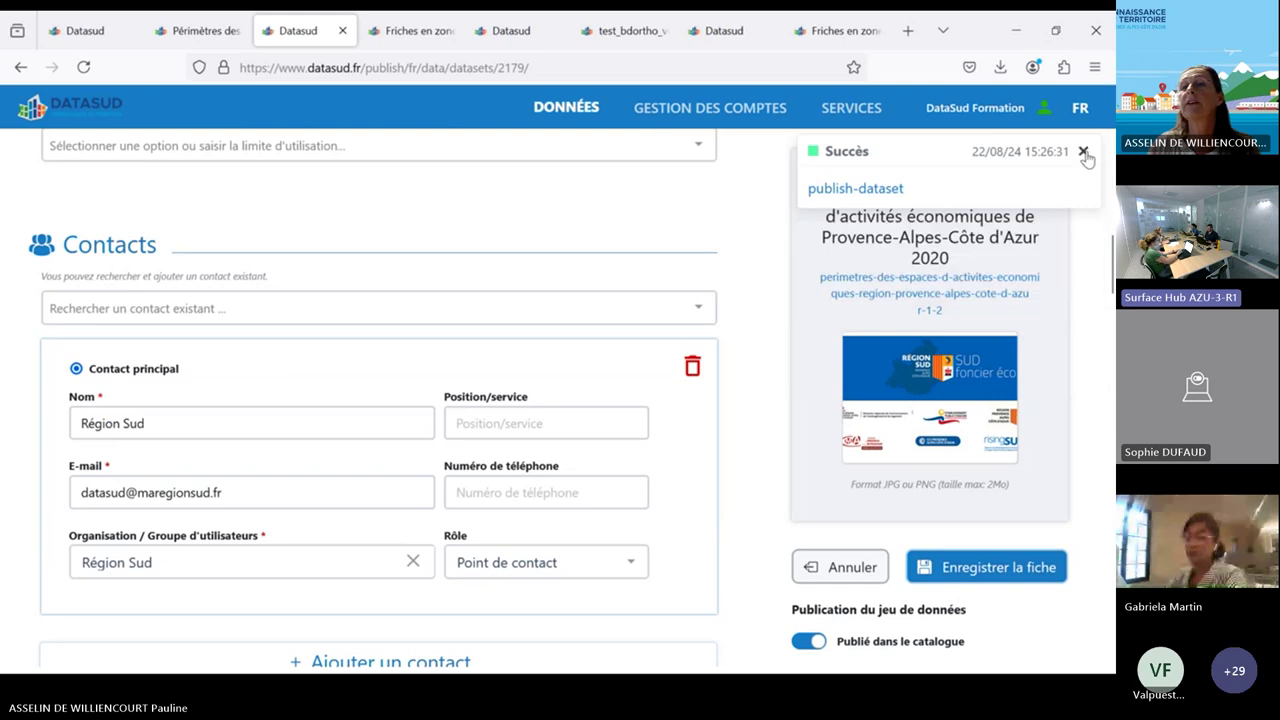
pyautogui.click(1083, 152)
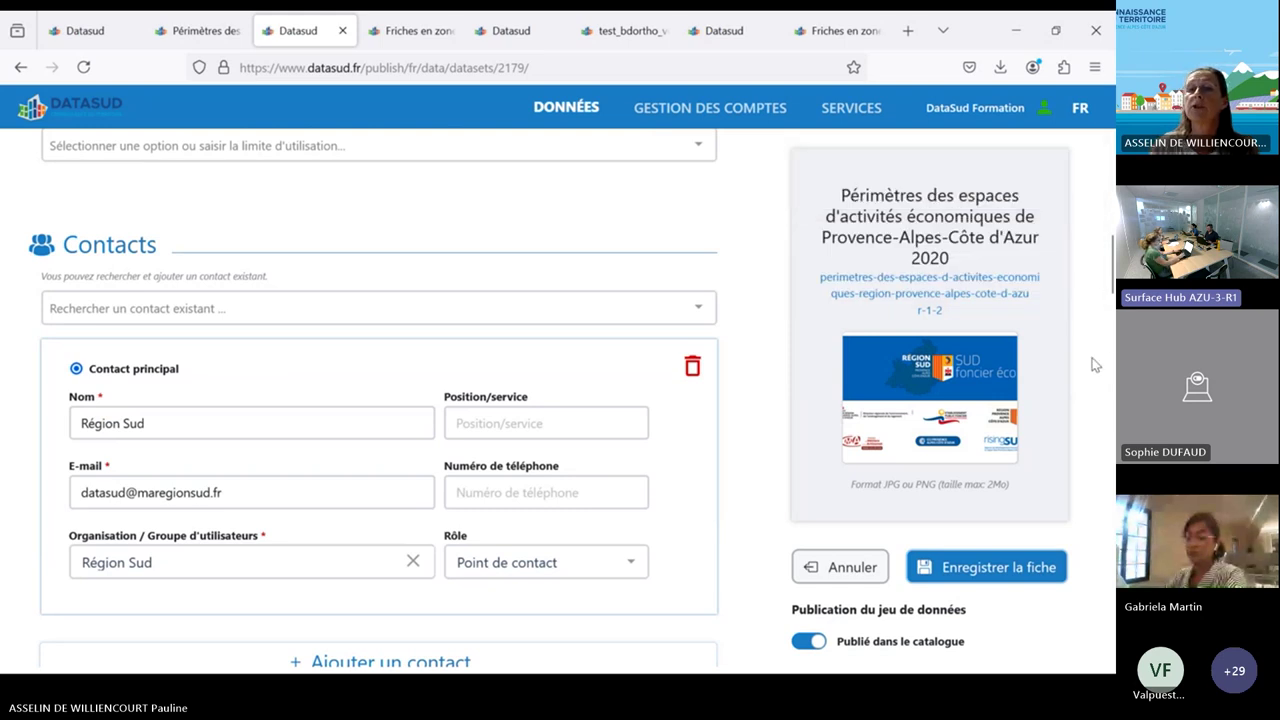
pyautogui.scroll(-15, 1095, 365)
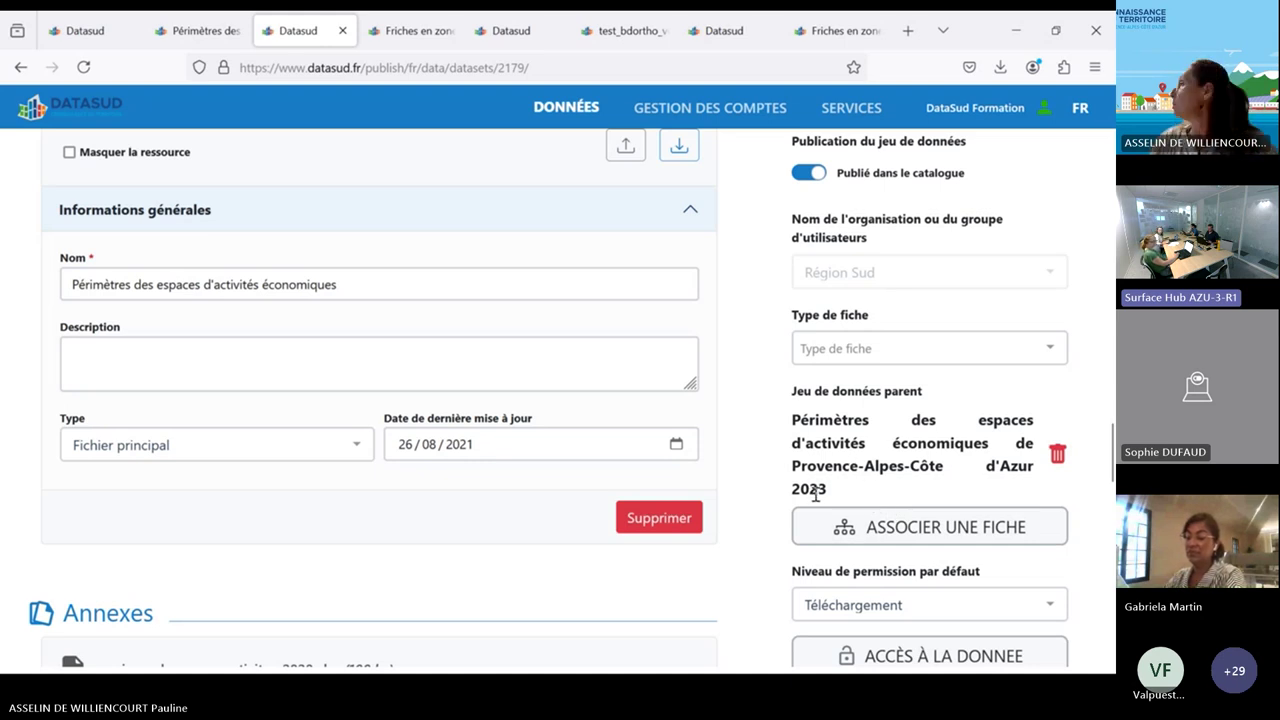
# Look through the parent dataset search without associating a record, and return to the "Friches en zones d'activités économiques - 2023" form
pyautogui.click(886, 528)
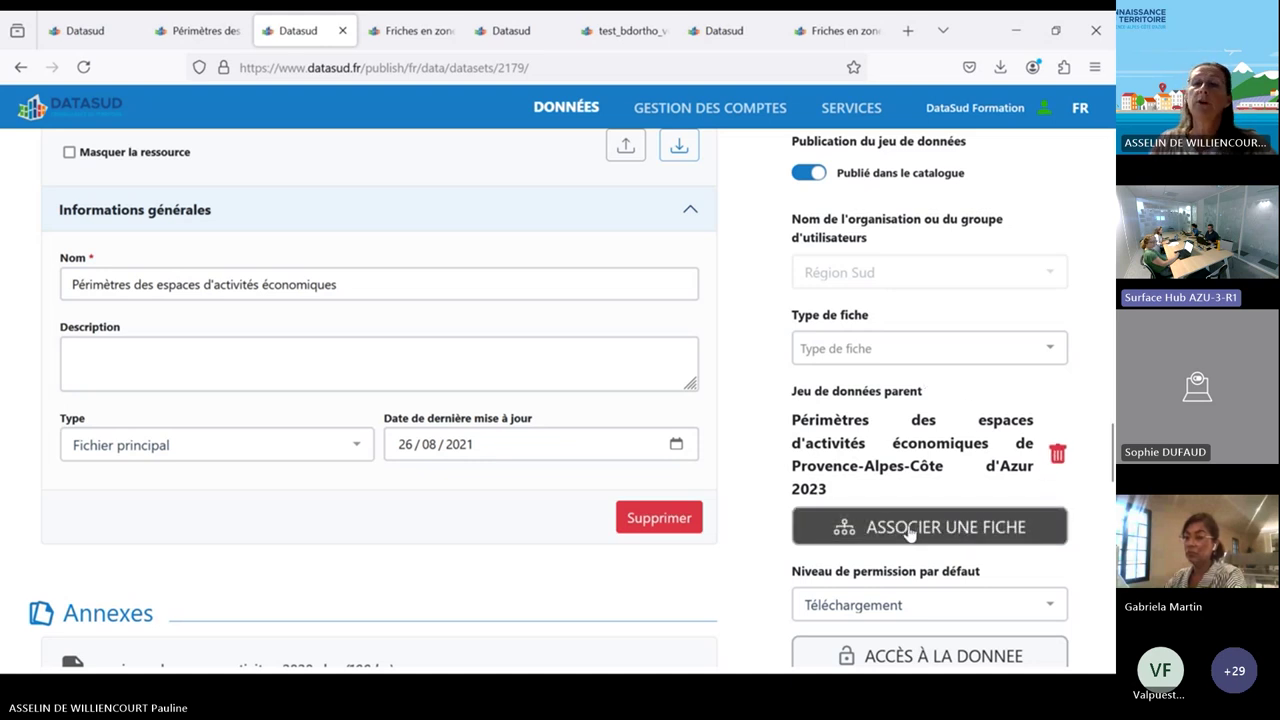
pyautogui.click(928, 531)
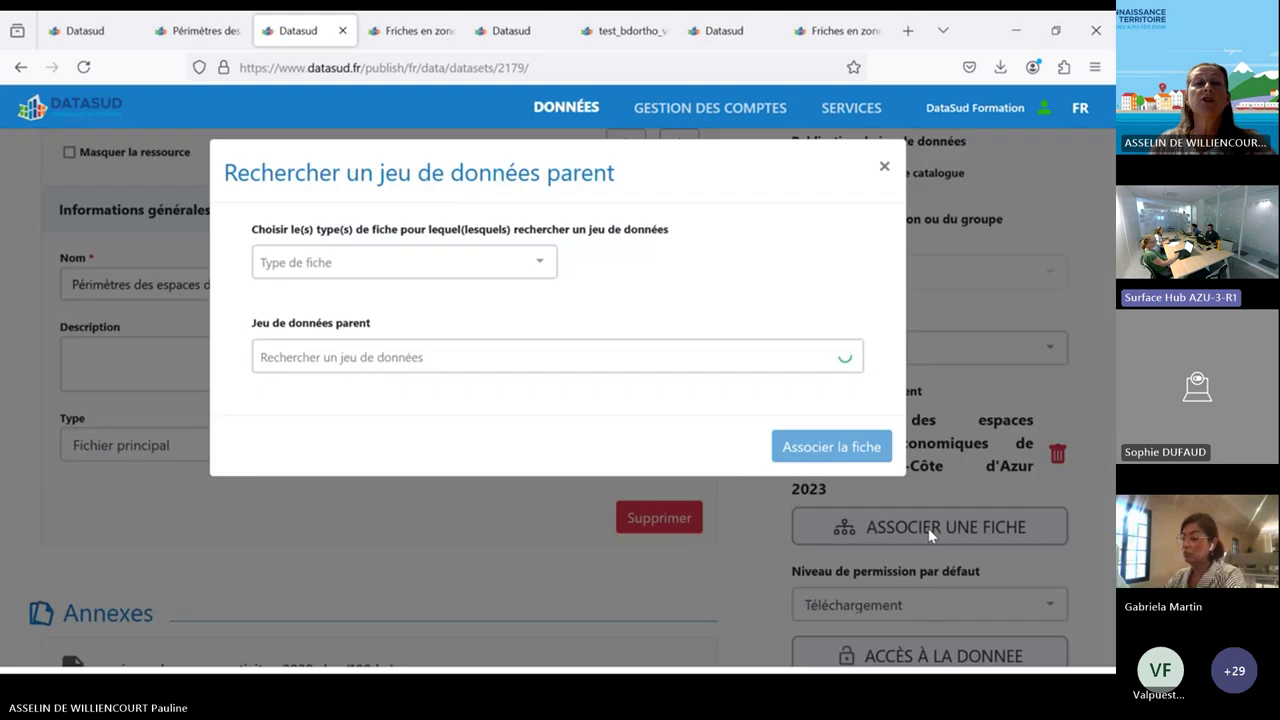
pyautogui.click(396, 356)
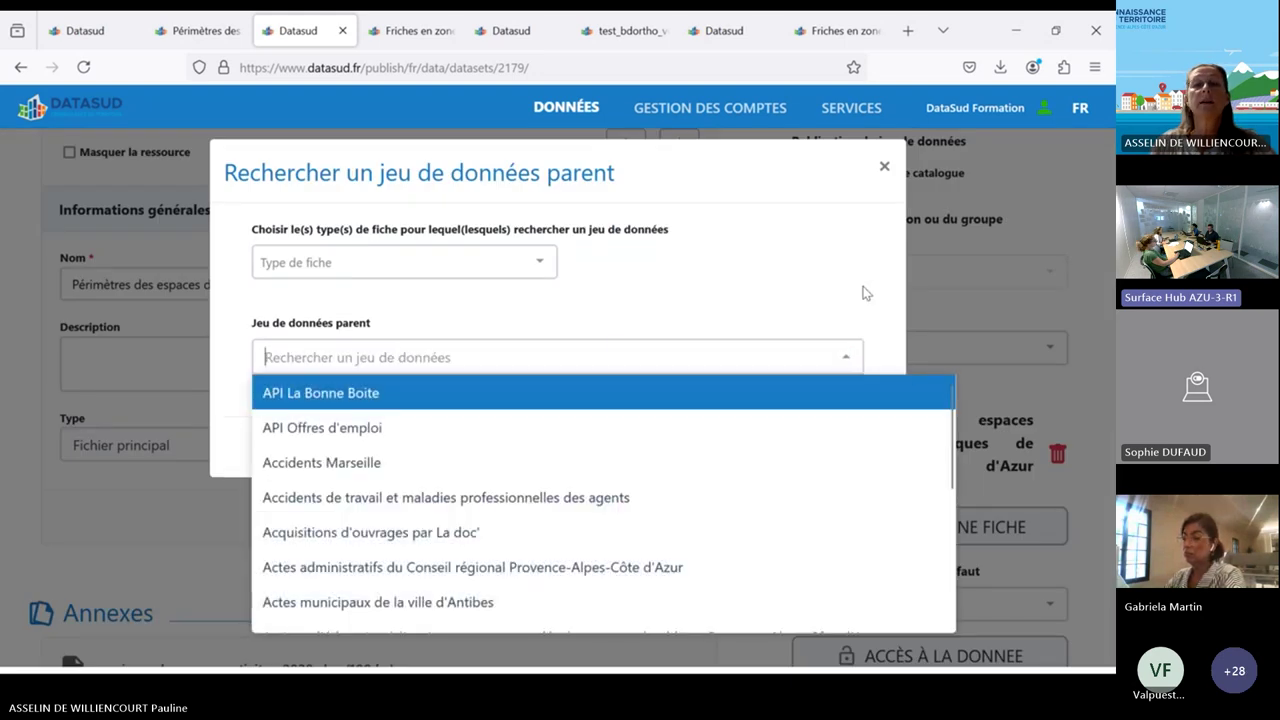
pyautogui.click(752, 284)
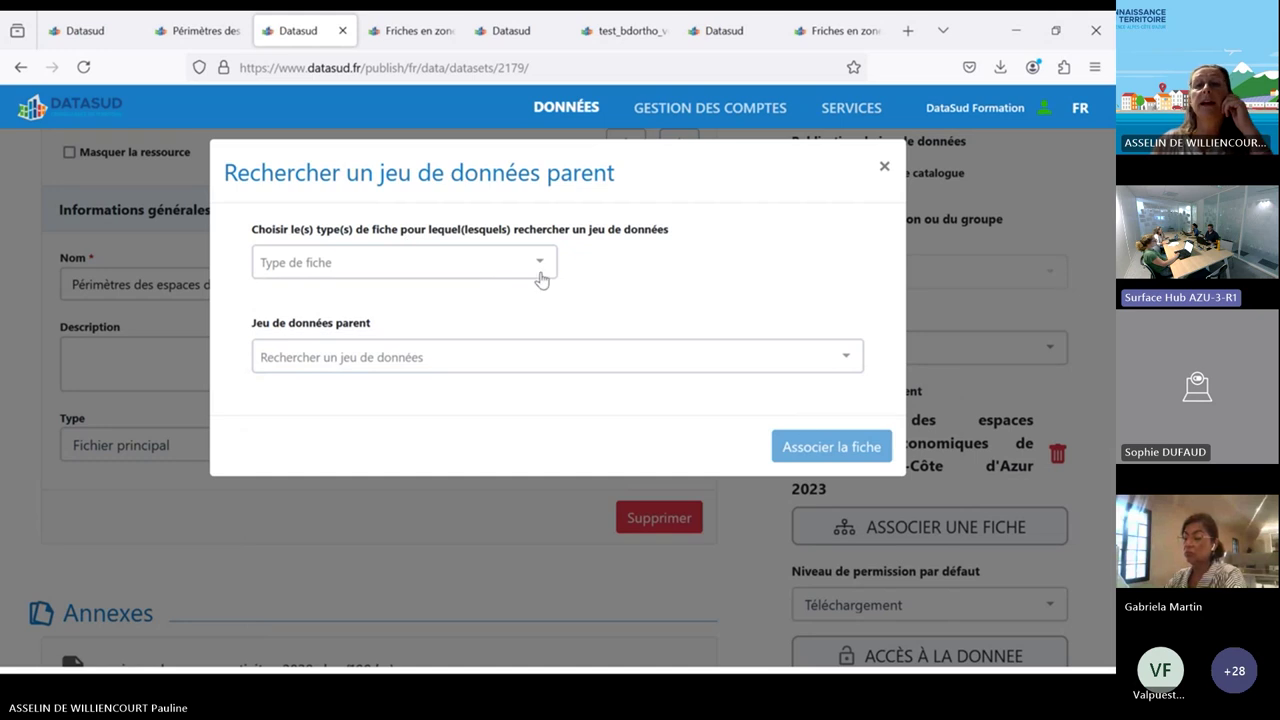
pyautogui.click(884, 168)
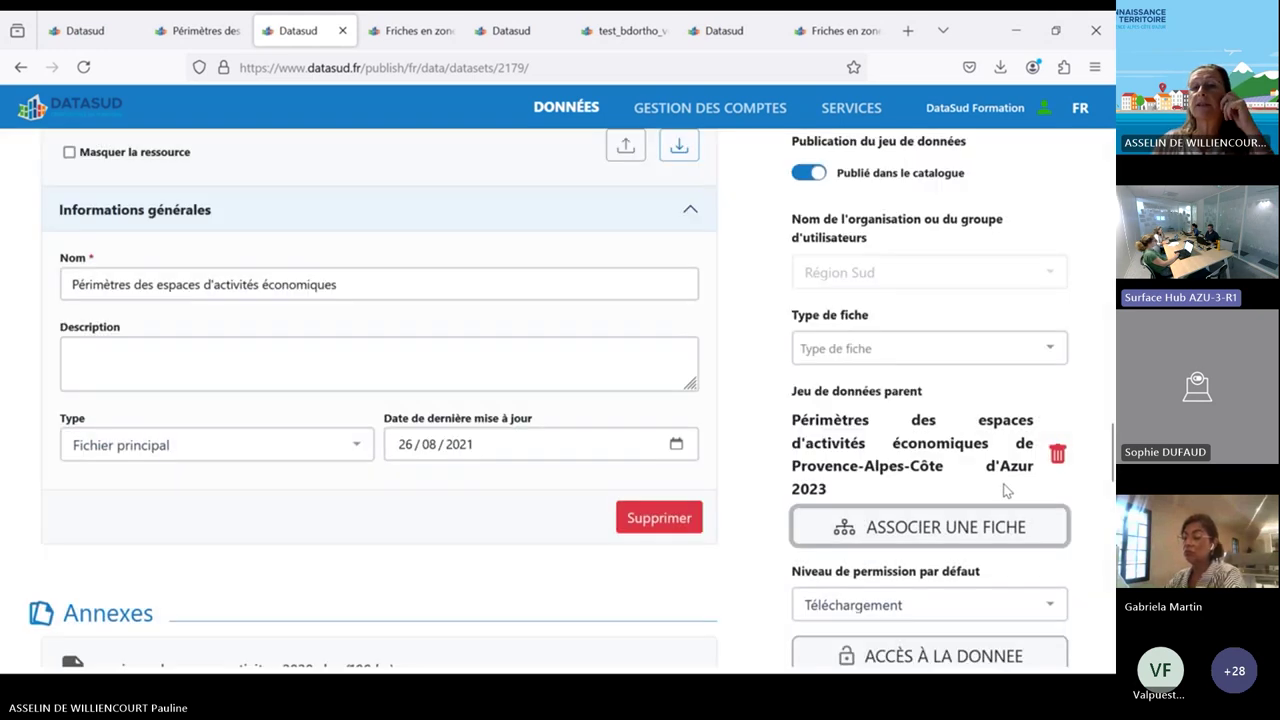
pyautogui.hotkey('ctrl', '1')
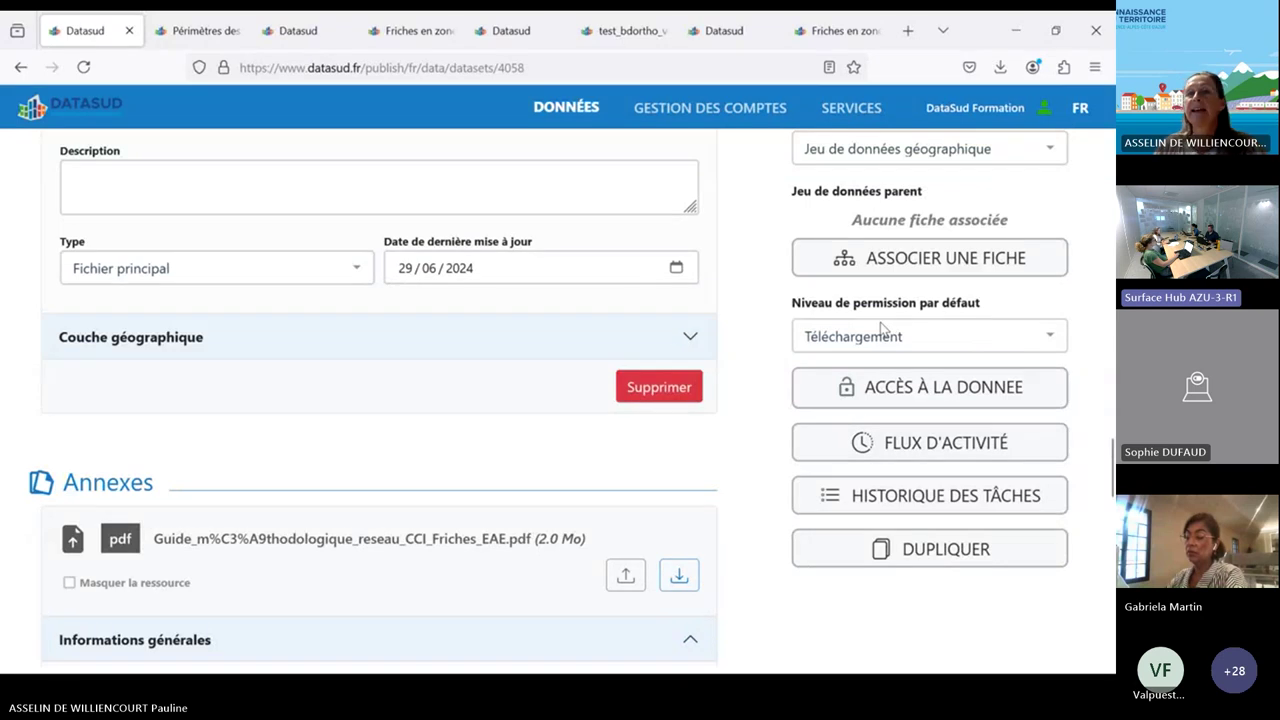
# Try the default permission level "Donnée privée", decline the global rights change, and restore "Téléchargement"
pyautogui.click(1046, 342)
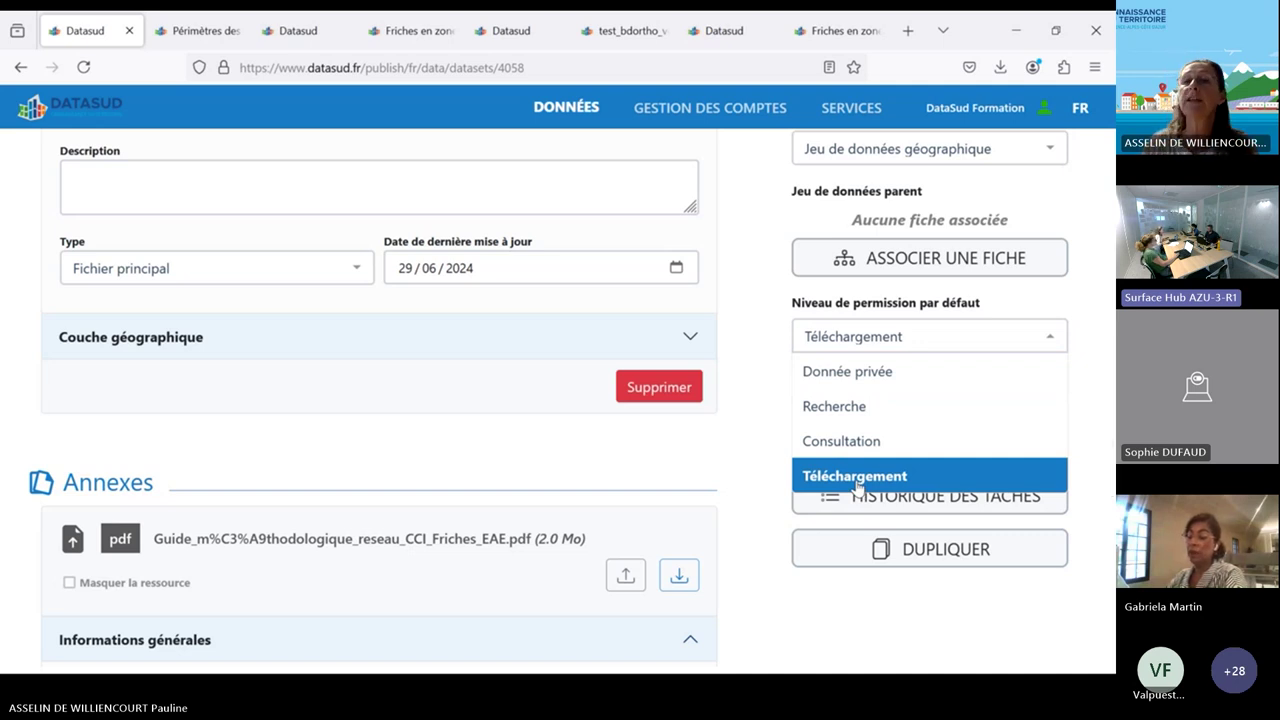
pyautogui.click(890, 377)
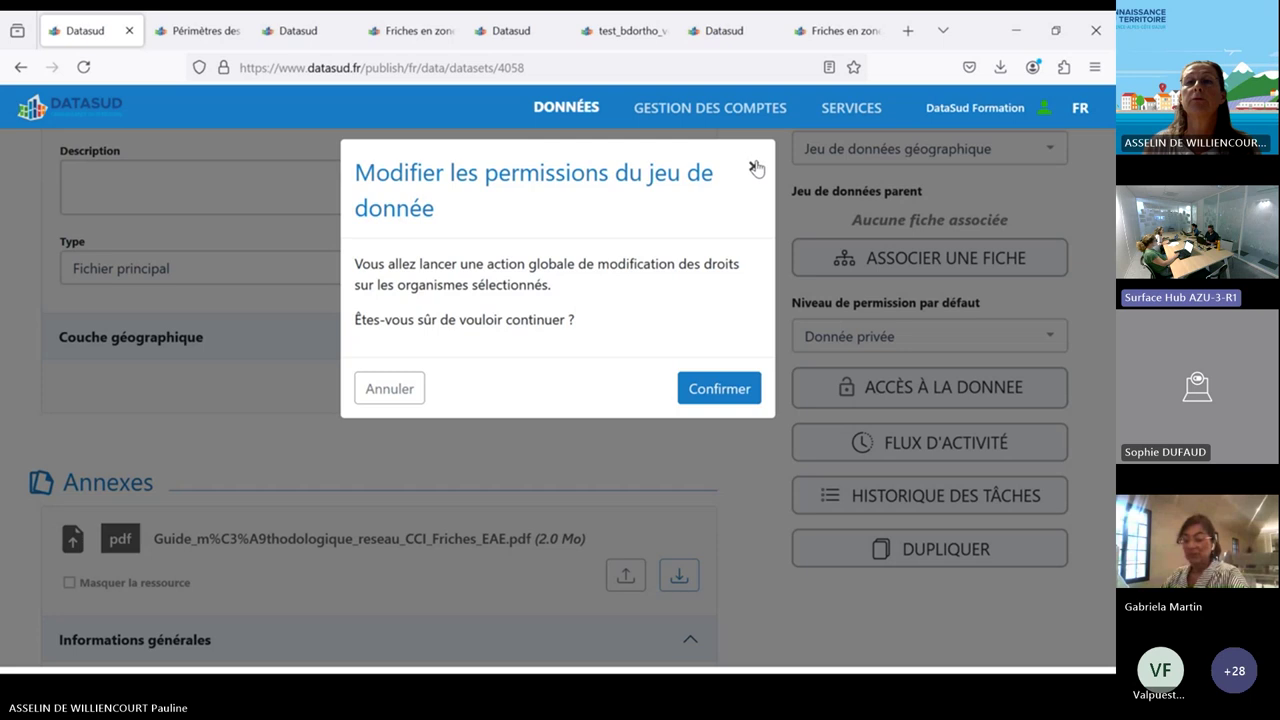
pyautogui.click(754, 166)
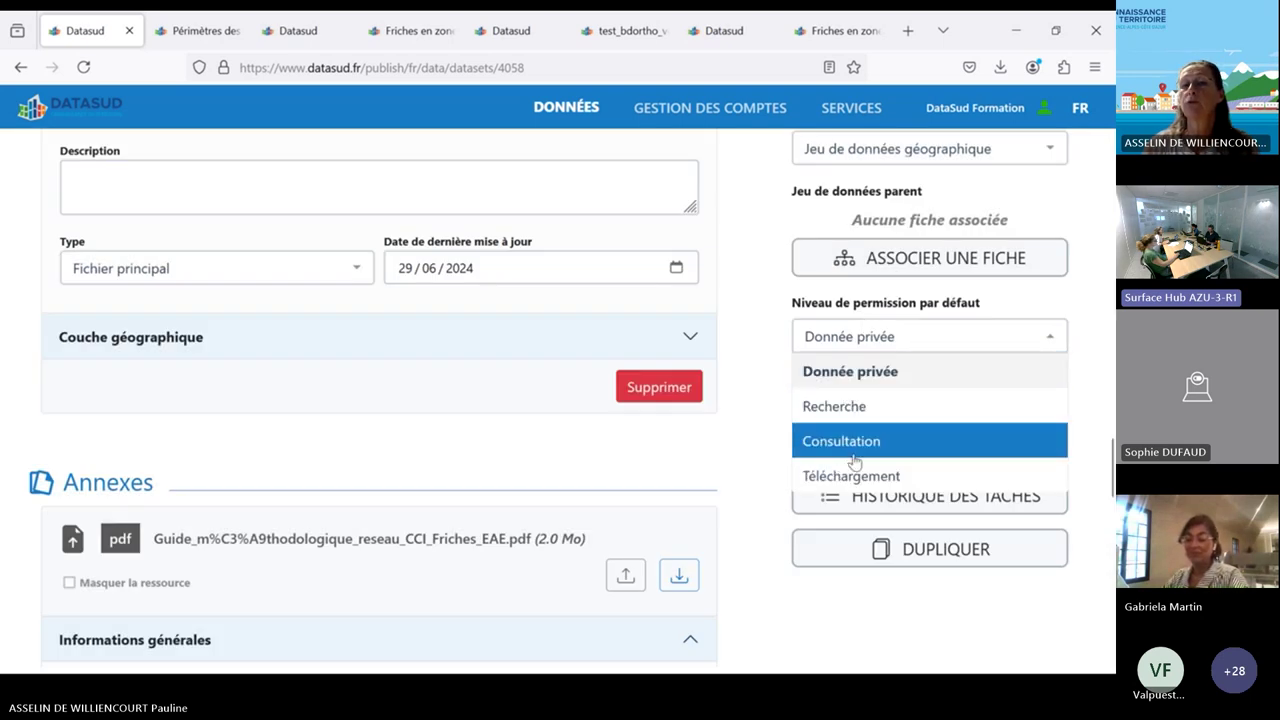
pyautogui.click(880, 474)
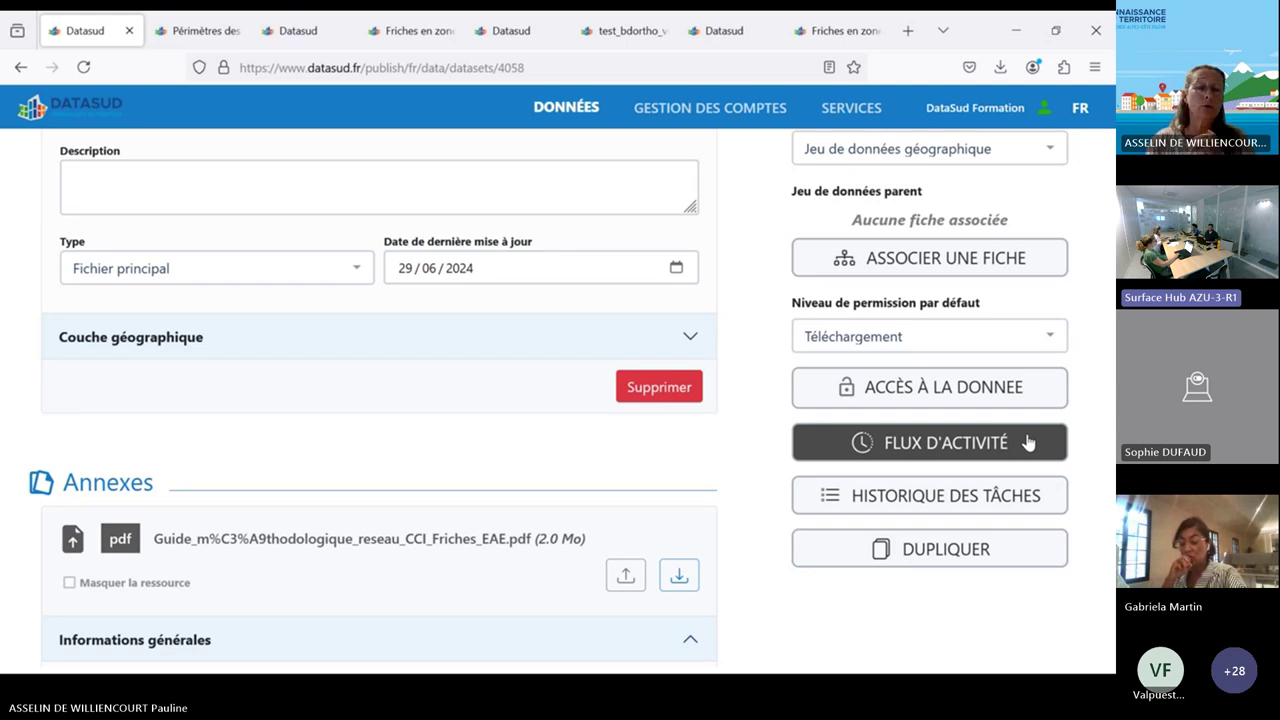
pyautogui.click(1050, 338)
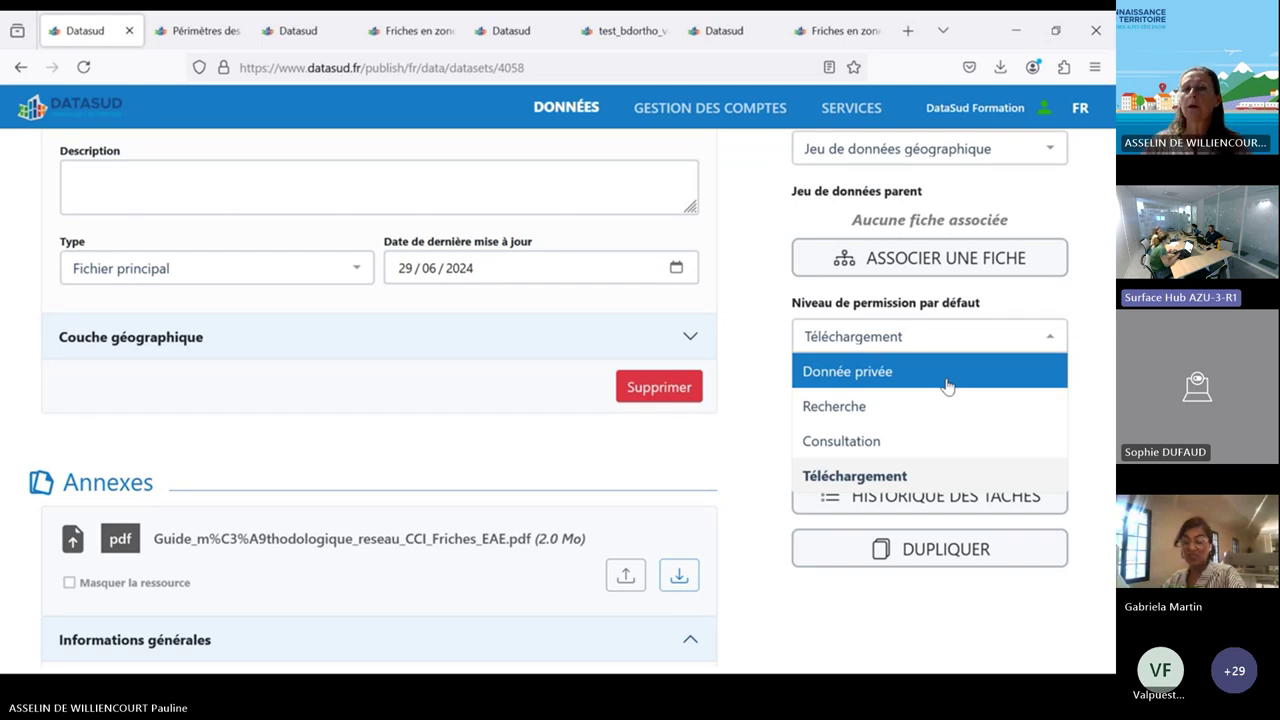
pyautogui.click(1001, 590)
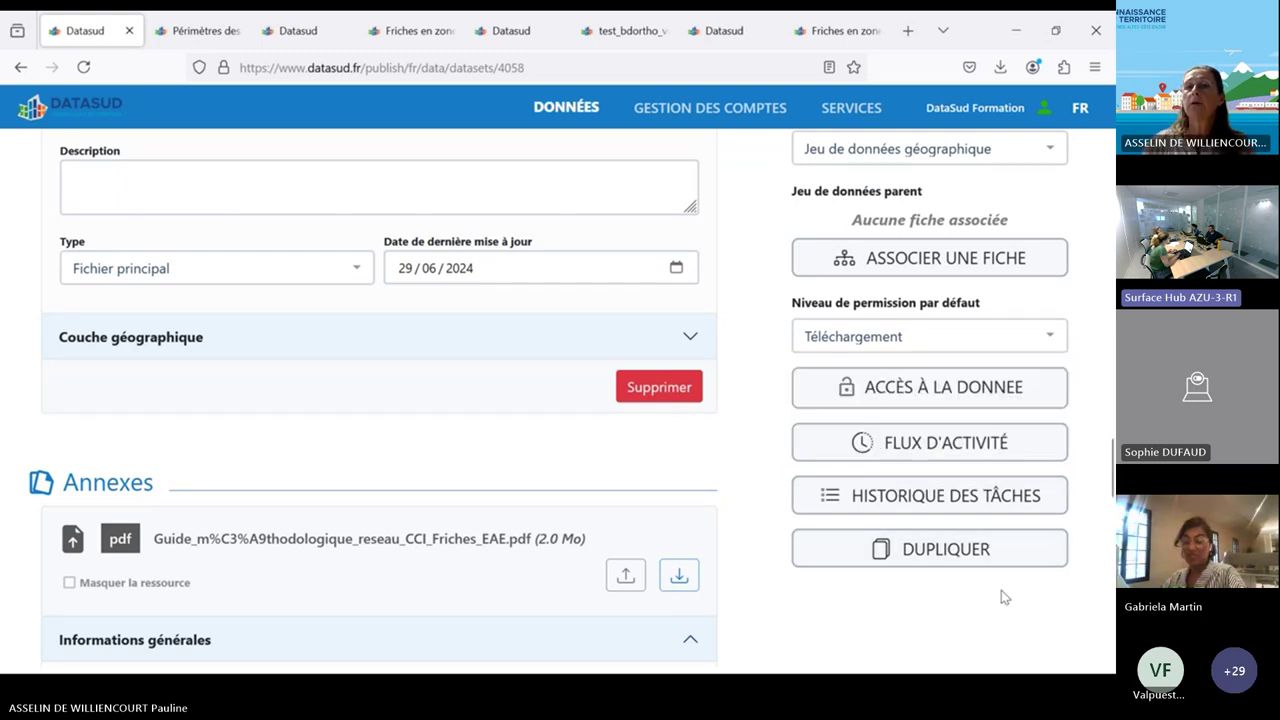
# View the task history of the Friches dataset and return to its editing form
pyautogui.click(947, 496)
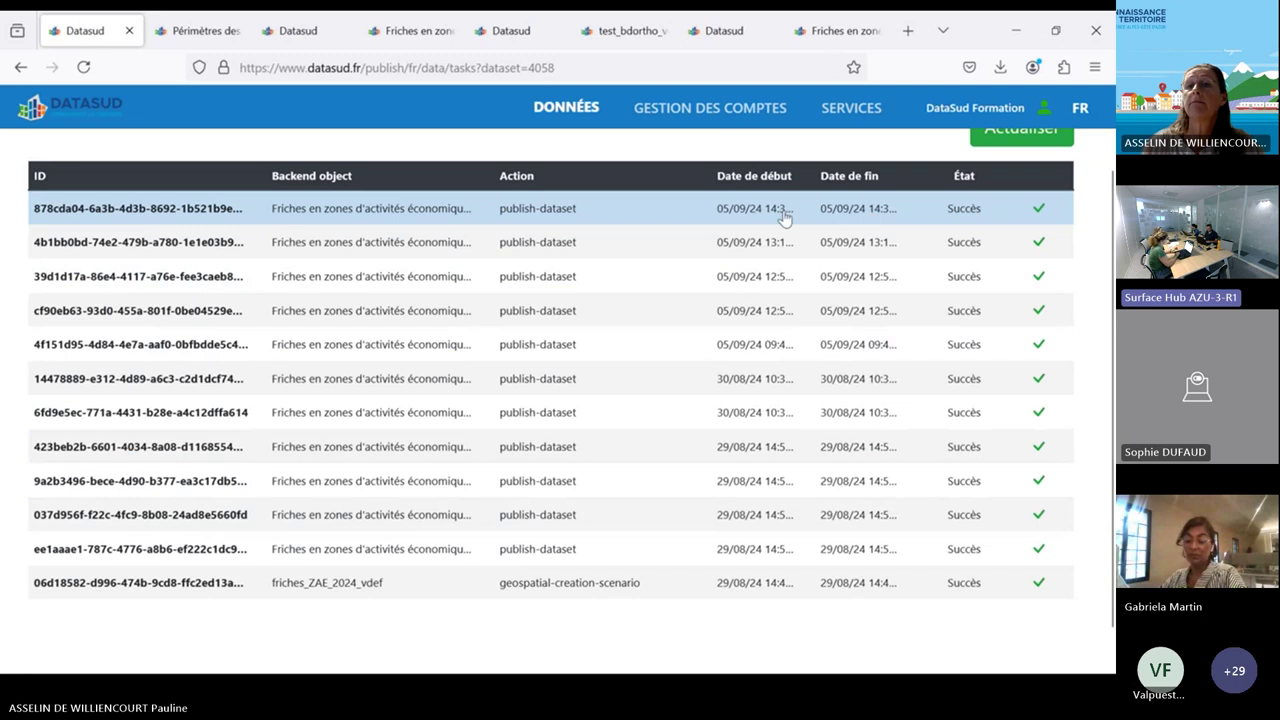
pyautogui.scroll(2, 730, 360)
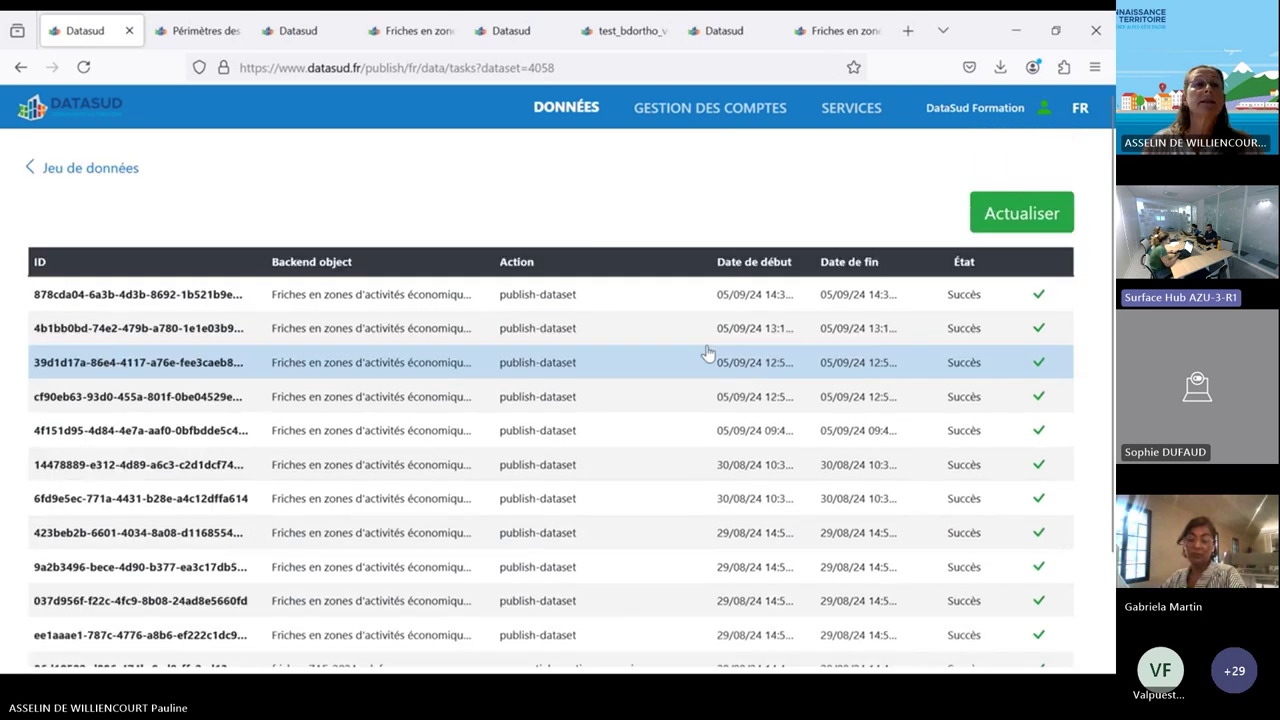
pyautogui.click(93, 170)
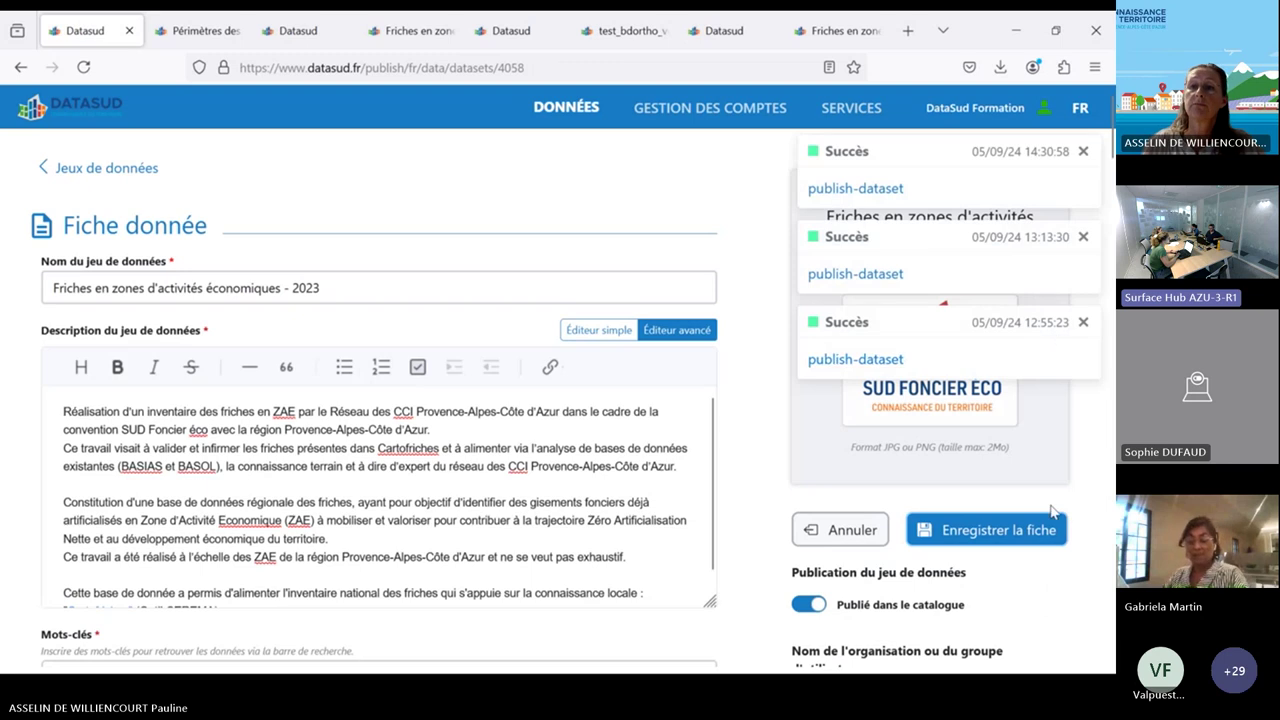
# Dismiss the oldest publication notification and review the record's access, activity, task history, duplication and publication options
pyautogui.click(1083, 322)
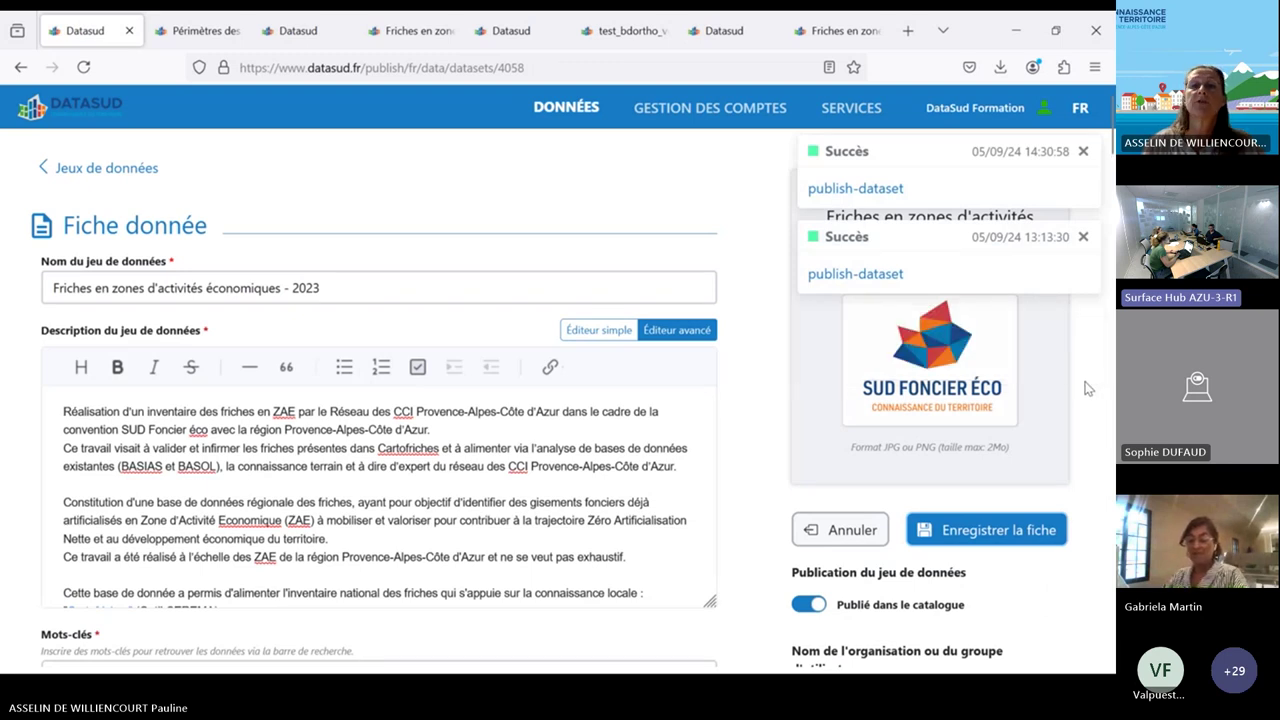
pyautogui.scroll(-10, 1069, 429)
pyautogui.scroll(-15, 1046, 530)
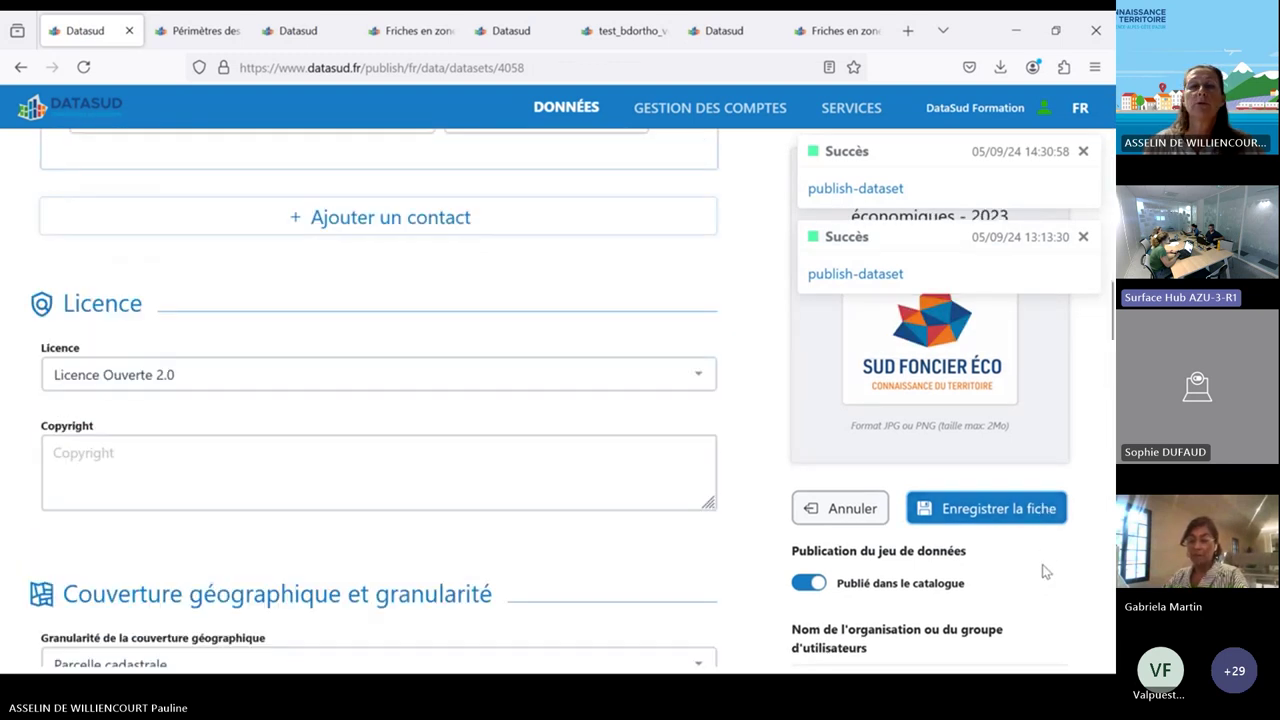
pyautogui.scroll(-10, 1045, 571)
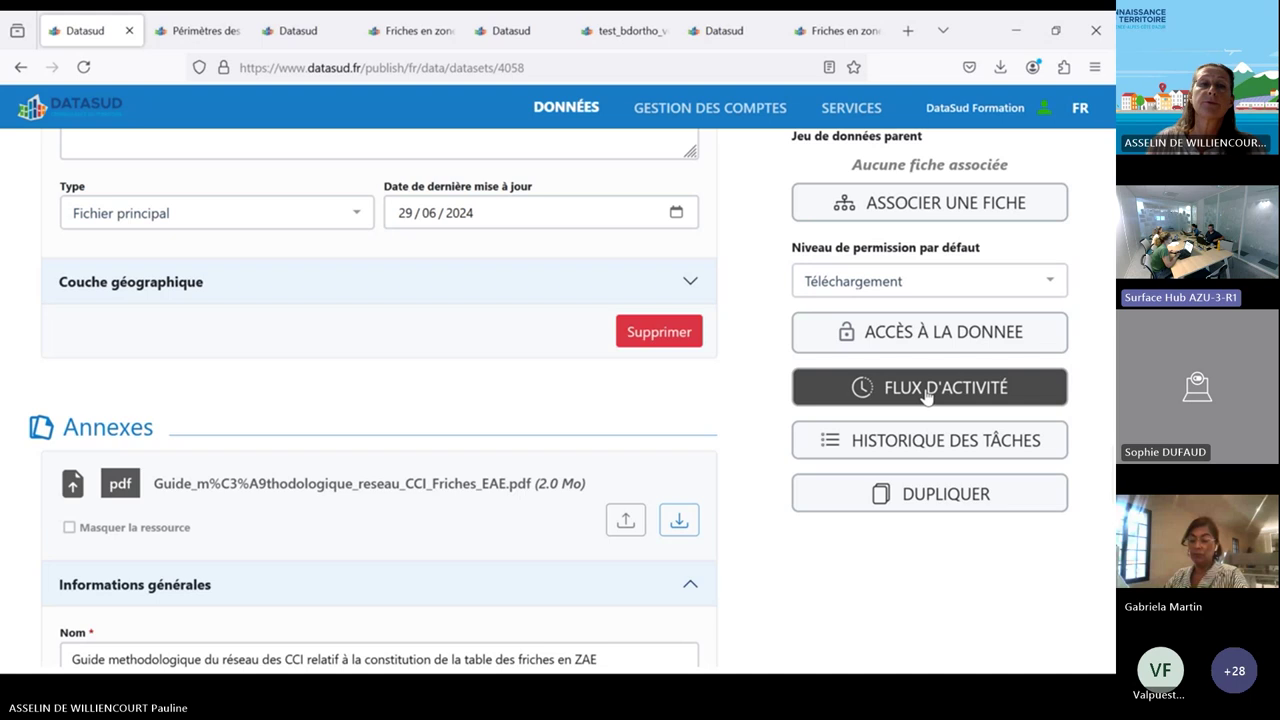
pyautogui.scroll(15, 929, 395)
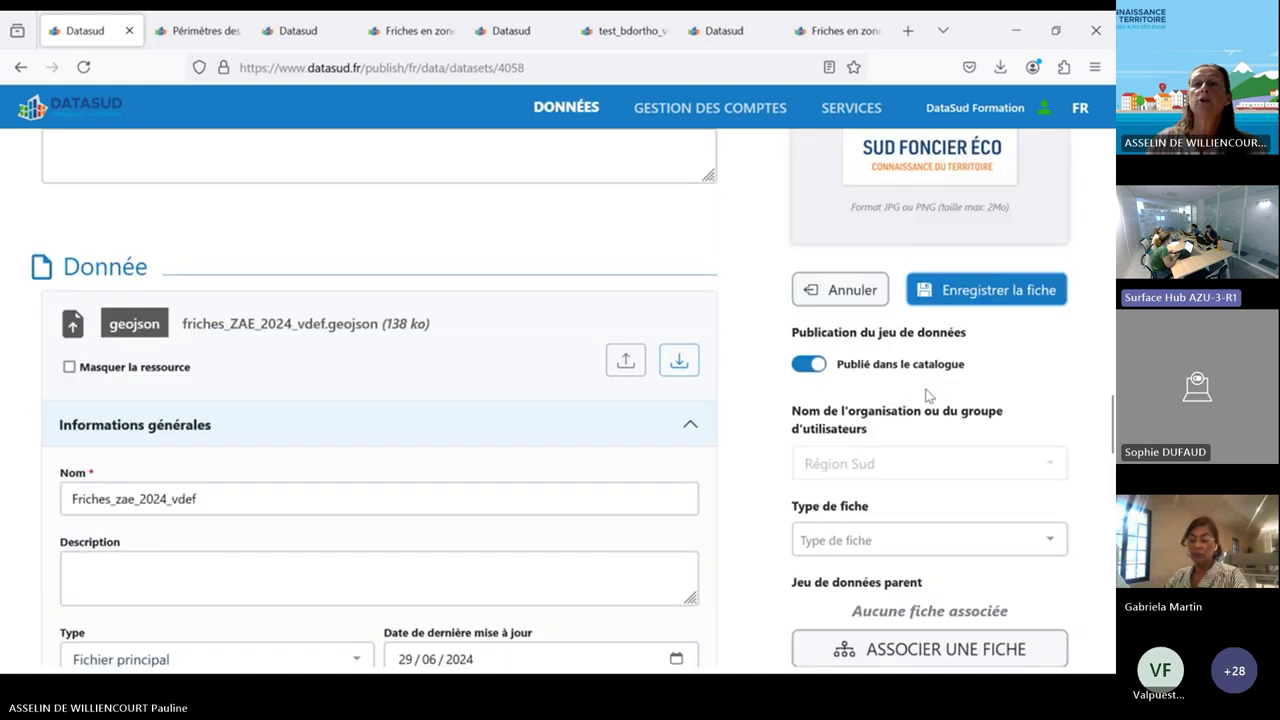
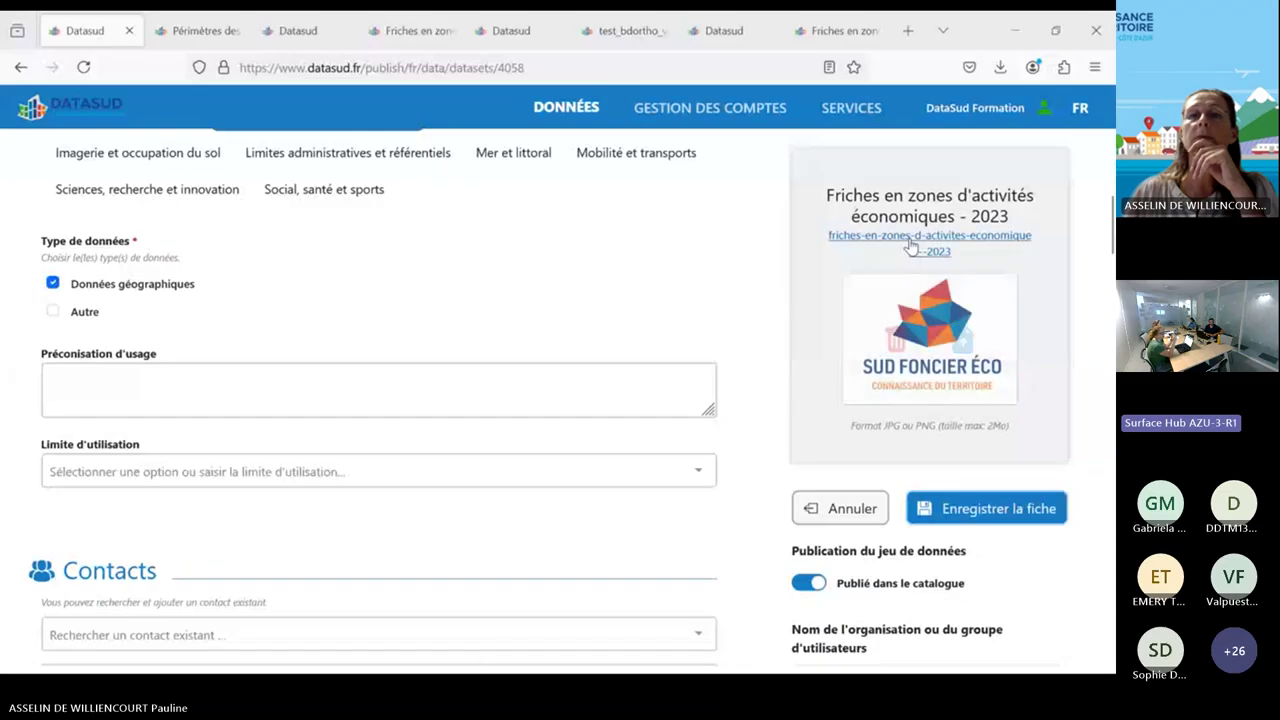
# Open the public page of "Friches en zones d'activités économiques - 2023" and review its downloadable files and formats
pyautogui.click(912, 245)
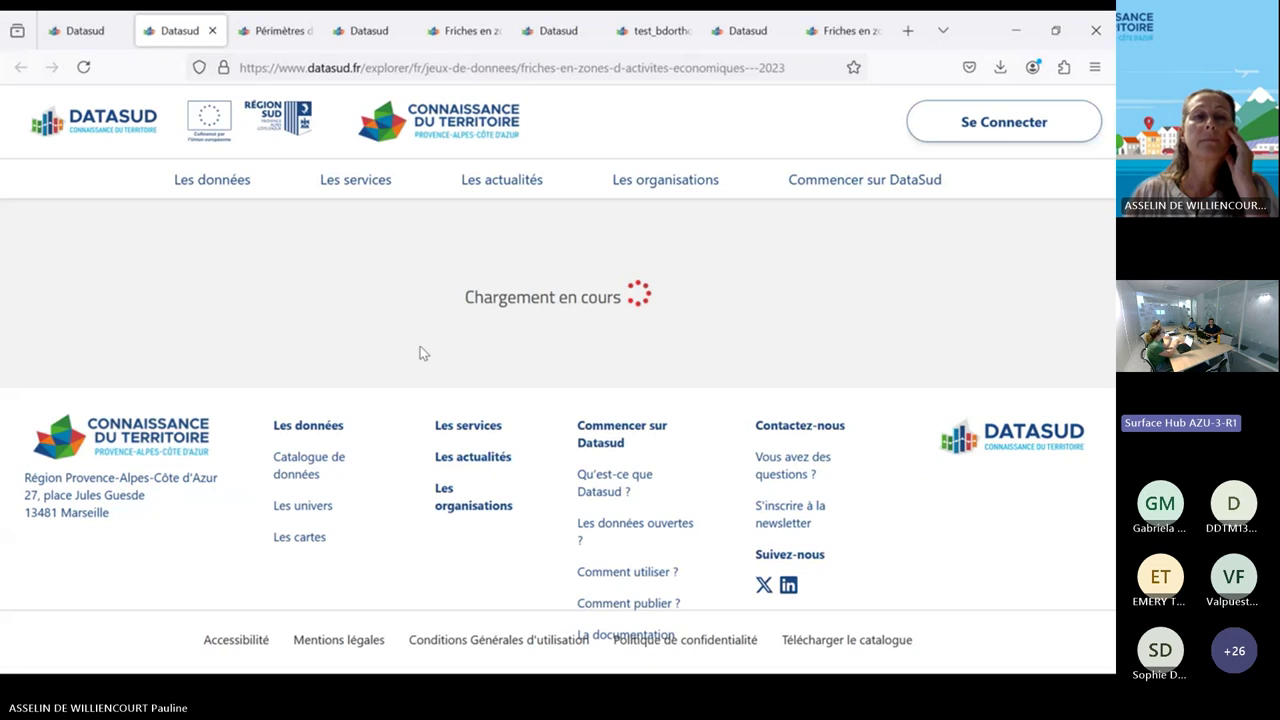
pyautogui.click(645, 340)
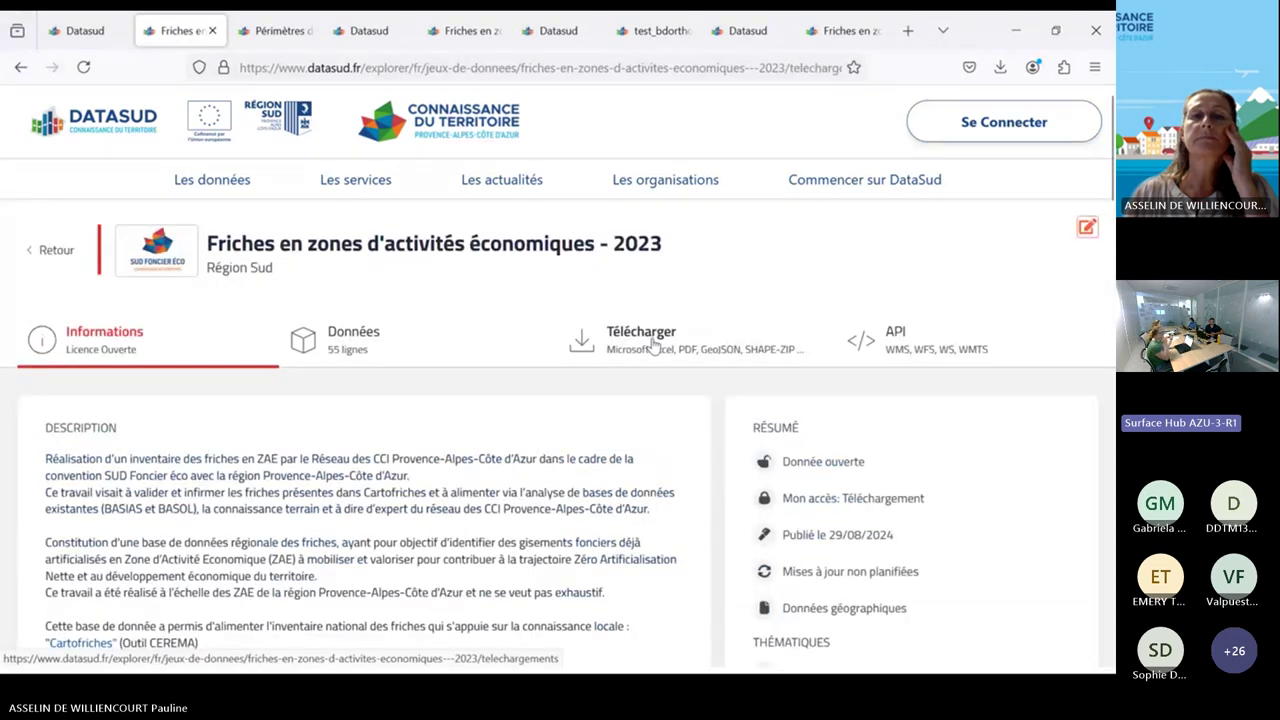
pyautogui.scroll(-3, 1014, 400)
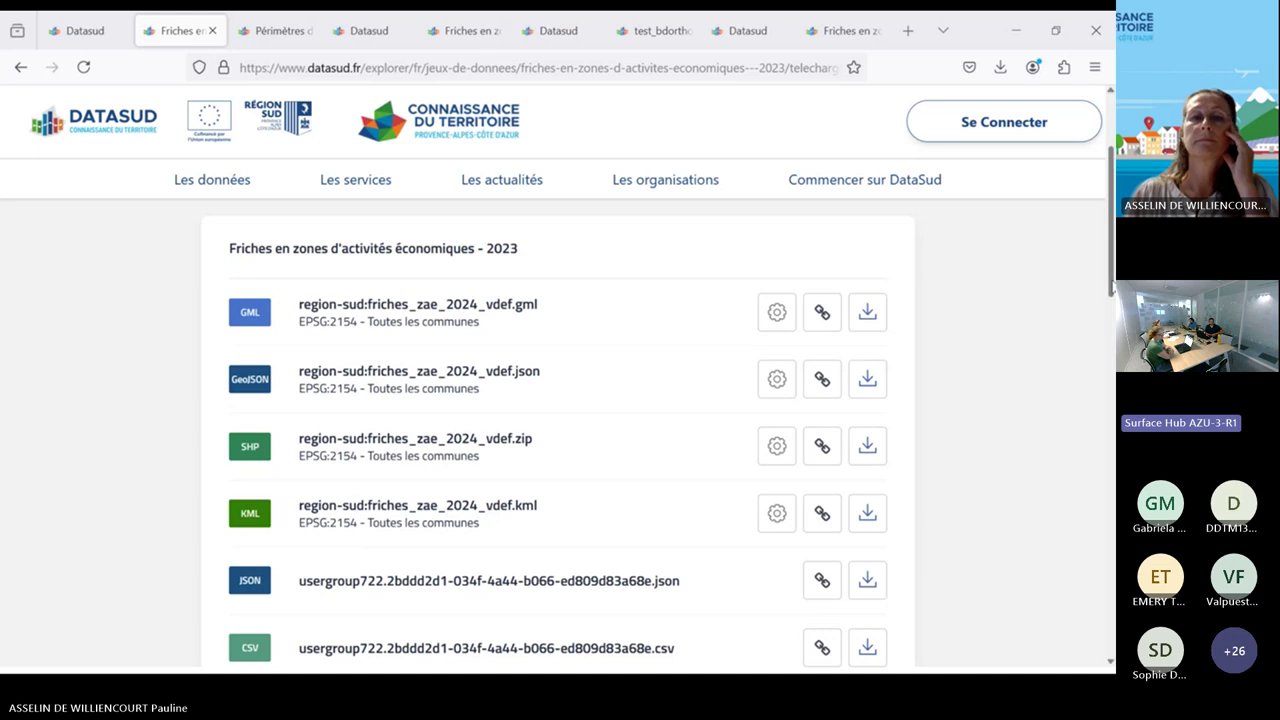
pyautogui.moveTo(1108, 292); pyautogui.dragTo(1108, 236)
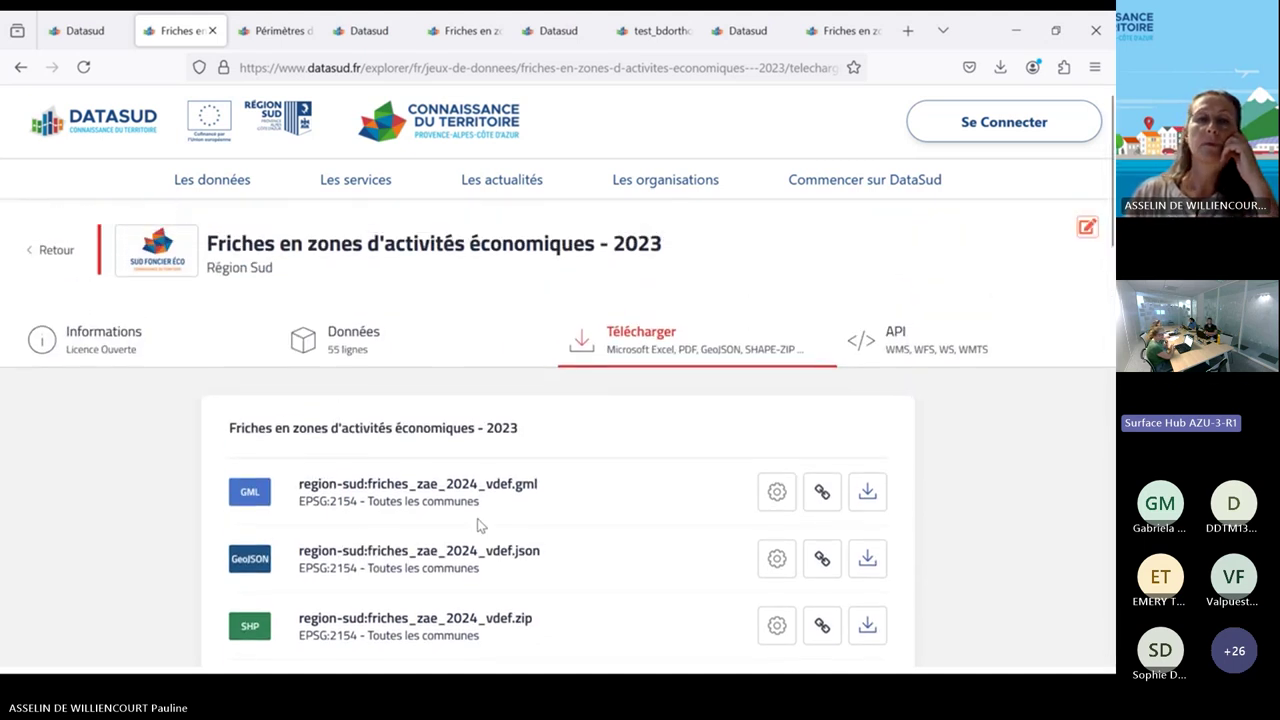
pyautogui.scroll(-10, 477, 523)
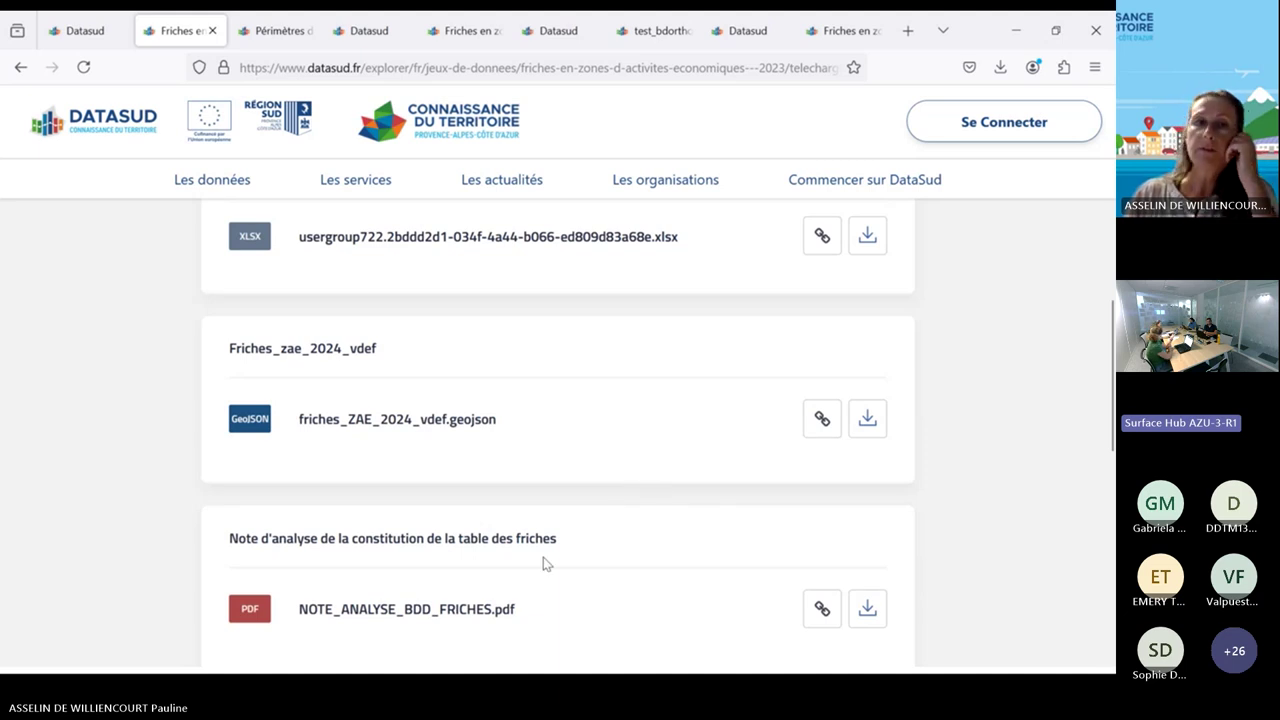
# Return to the Friches record's editing form and review the main GeoJSON resource and the annexes' names, types and update dates
pyautogui.click(85, 31)
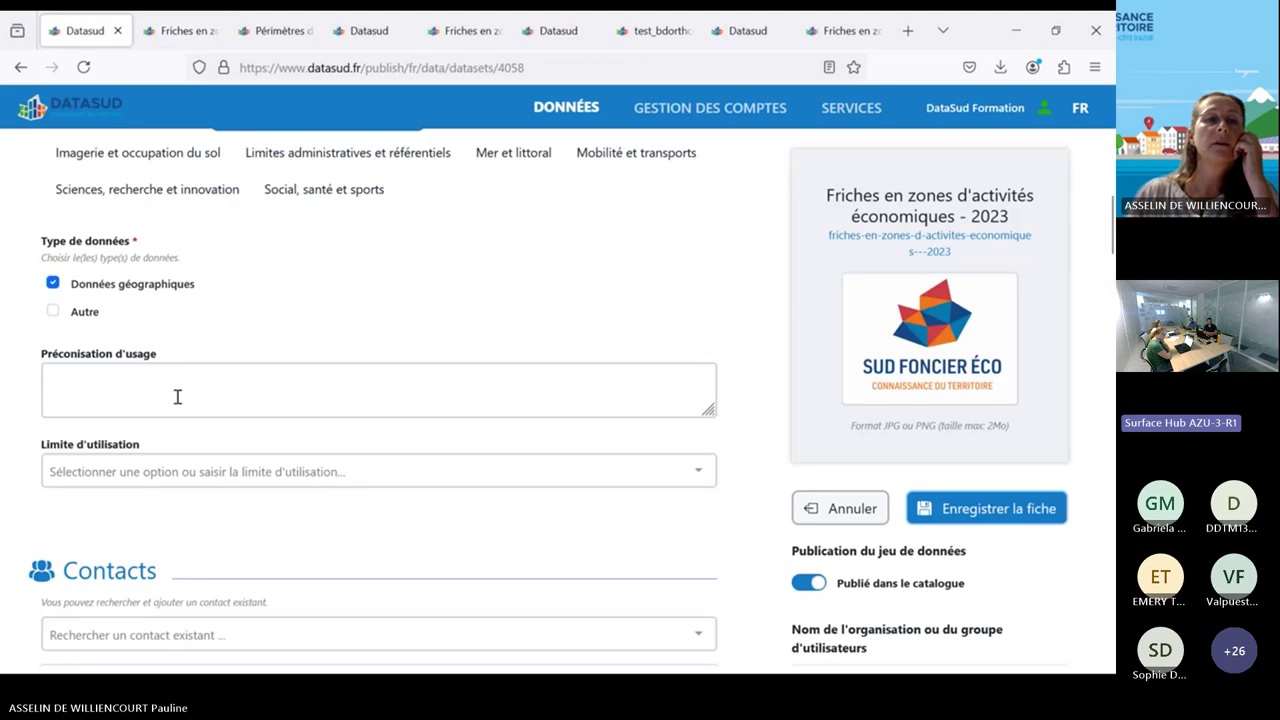
pyautogui.scroll(-15, 187, 475)
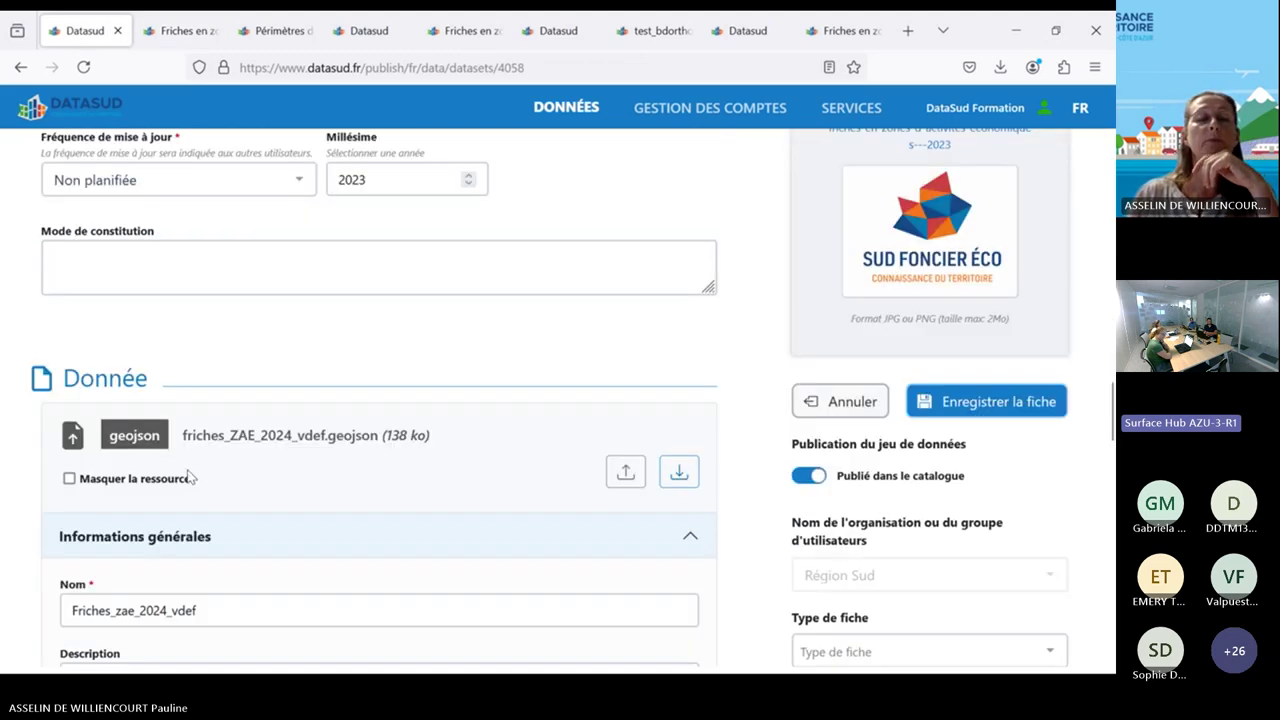
pyautogui.scroll(-2, 188, 472)
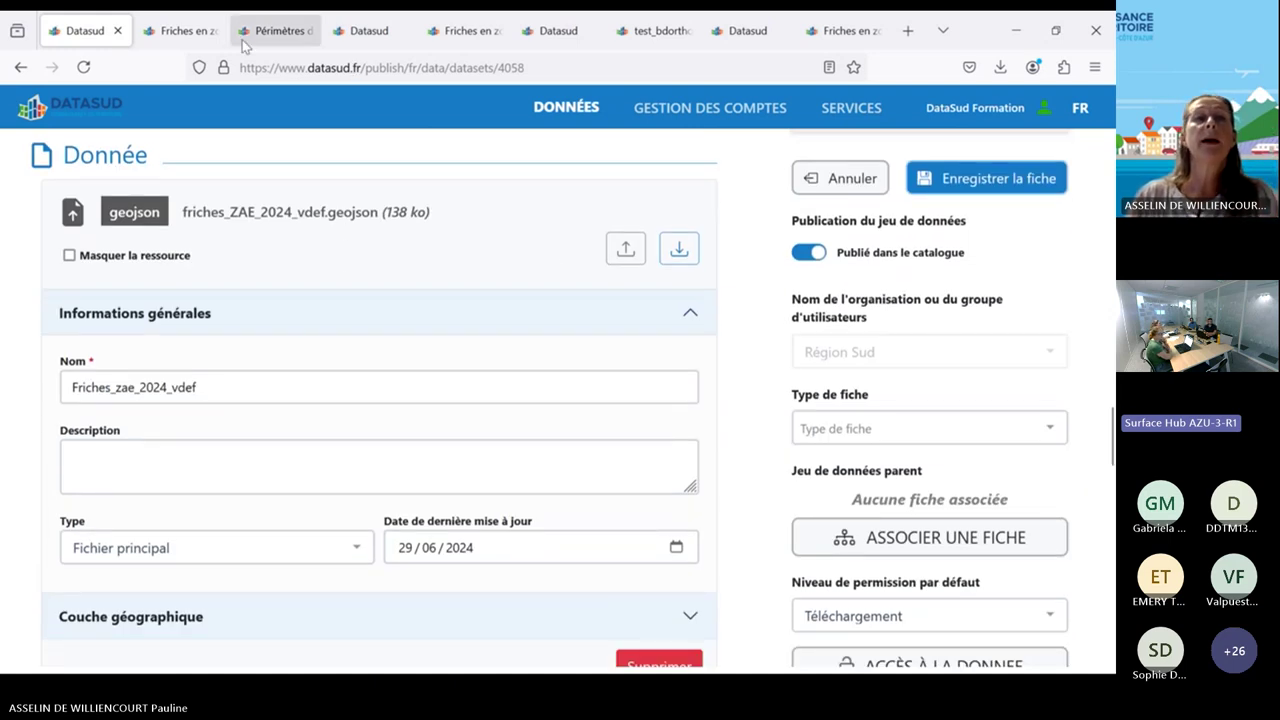
pyautogui.scroll(-1, 357, 520)
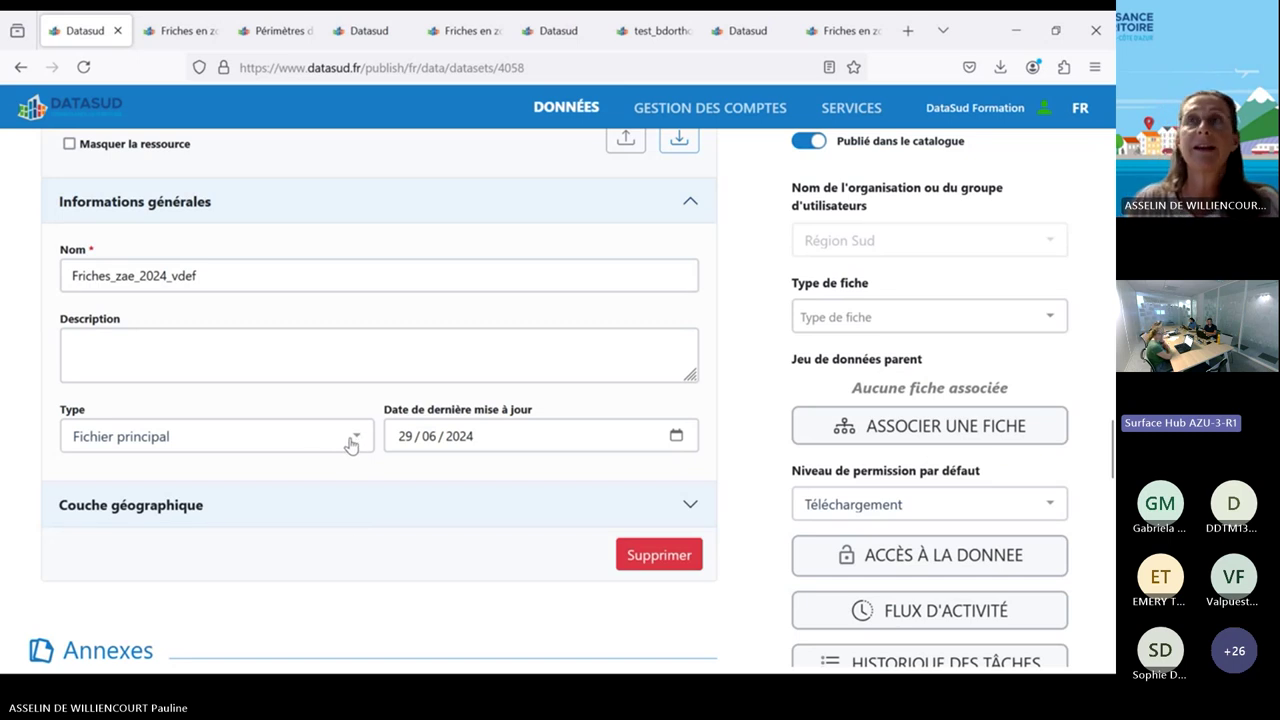
pyautogui.scroll(-7, 287, 519)
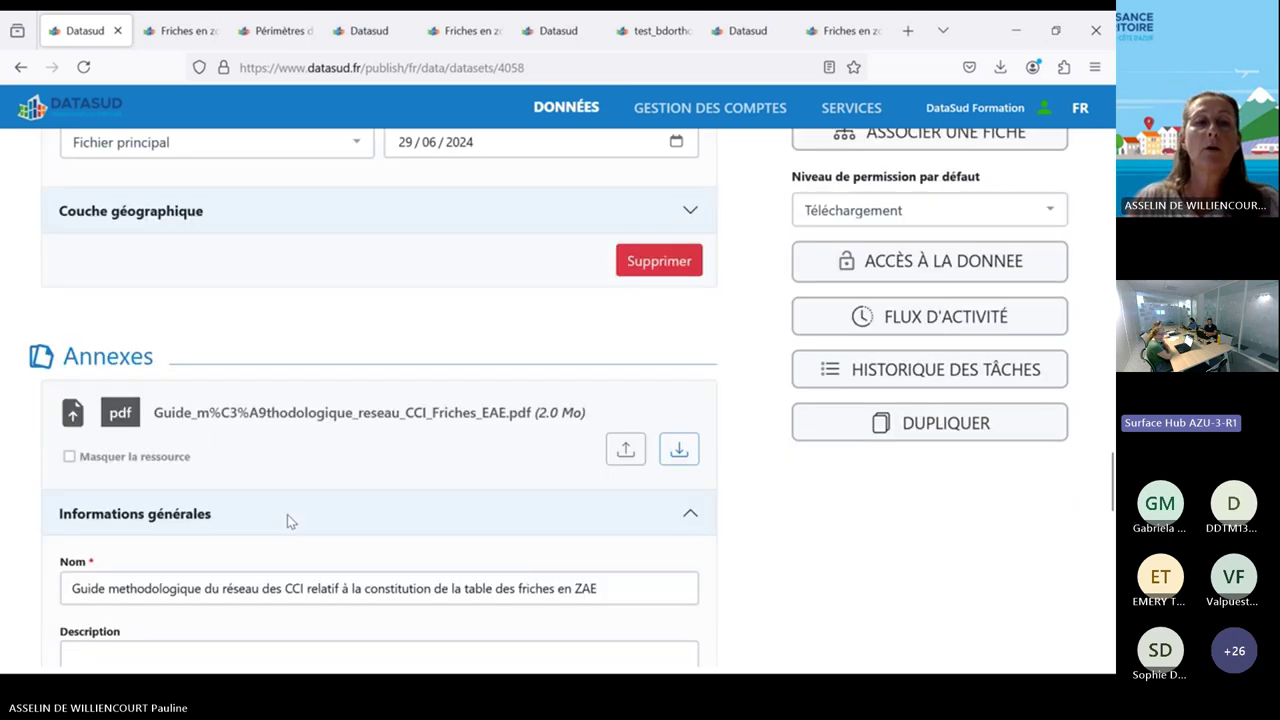
pyautogui.scroll(-3, 257, 437)
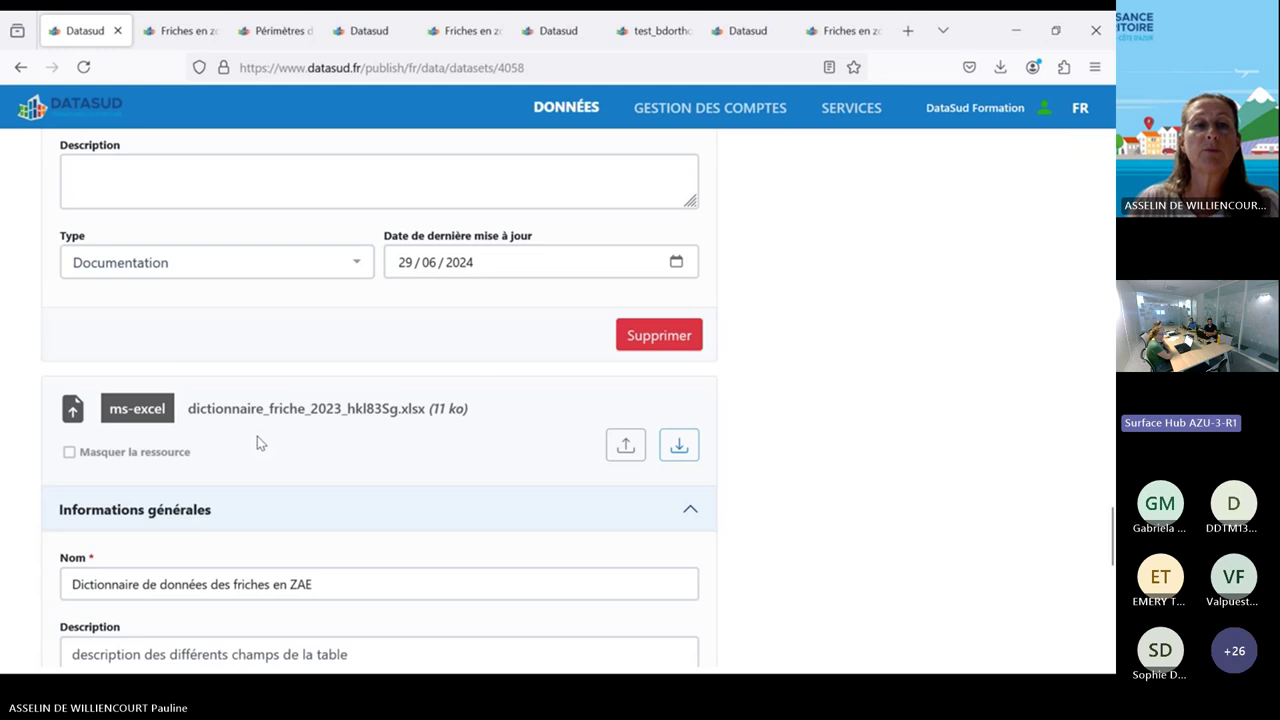
pyautogui.scroll(-1, 257, 437)
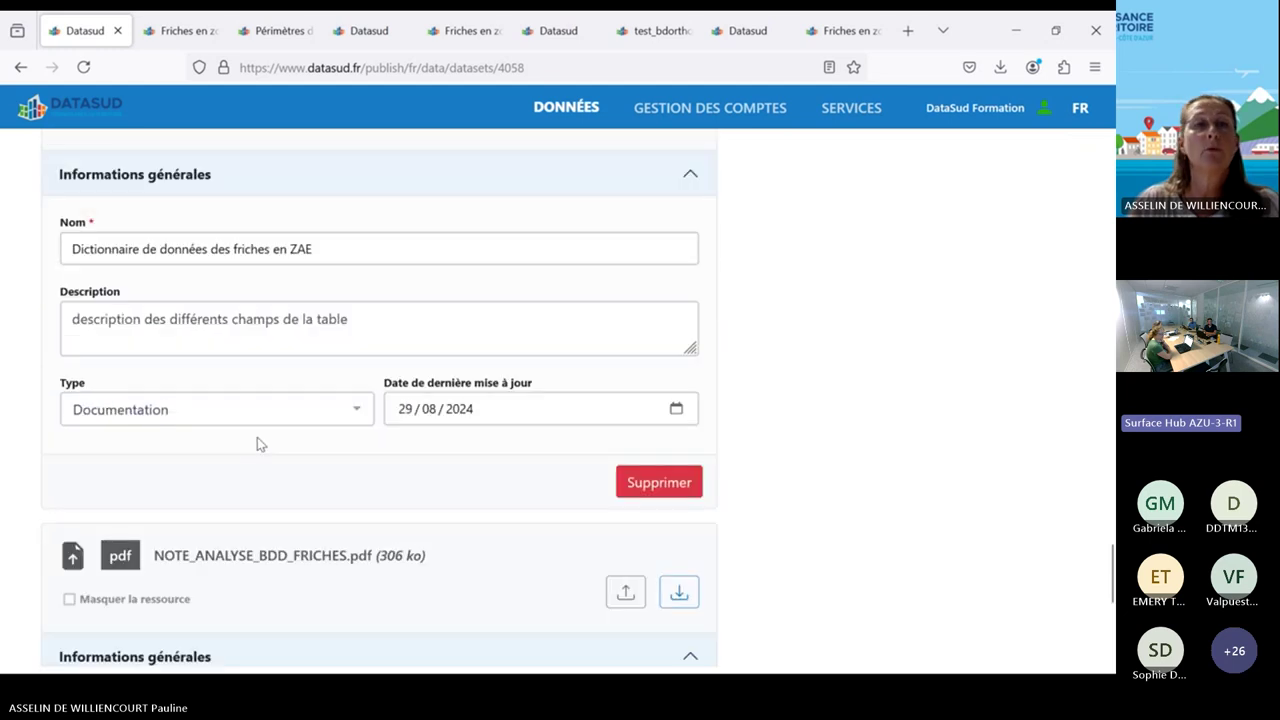
# Compare the generated formats, original GeoJSON file and attached documents on the Friches dataset's public download page
pyautogui.click(172, 35)
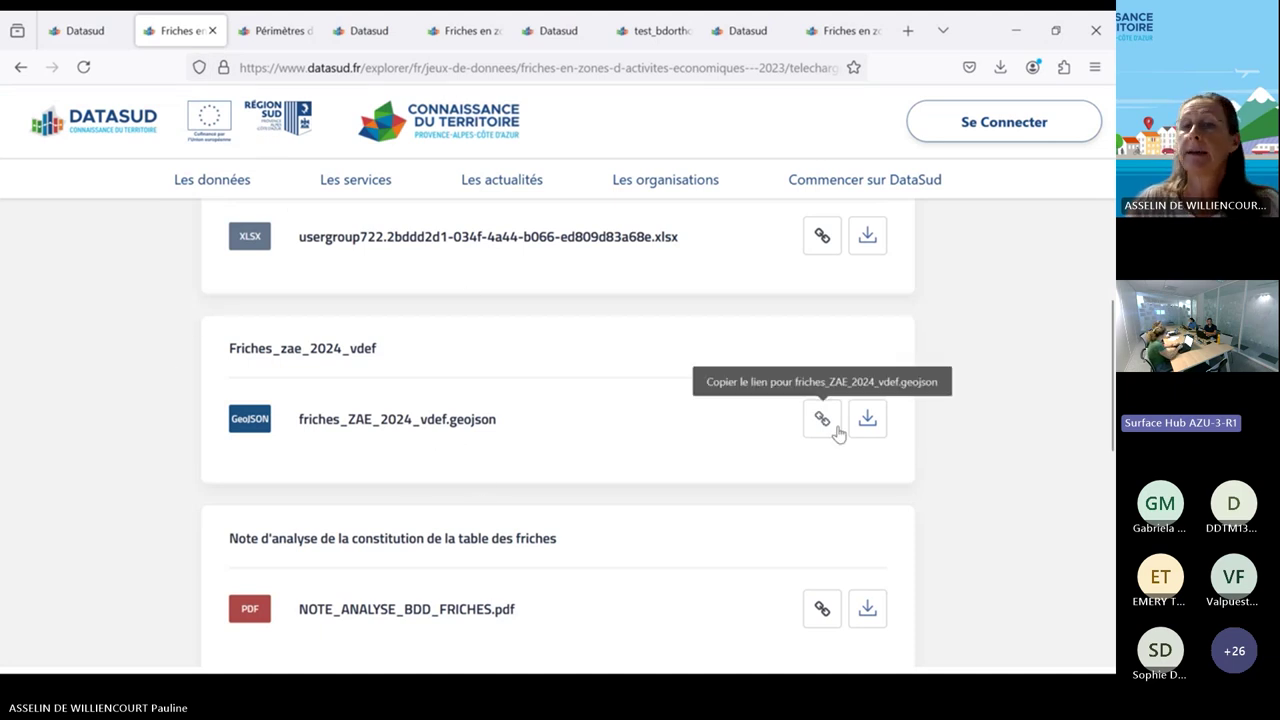
pyautogui.scroll(2, 515, 377)
pyautogui.scroll(6, 515, 377)
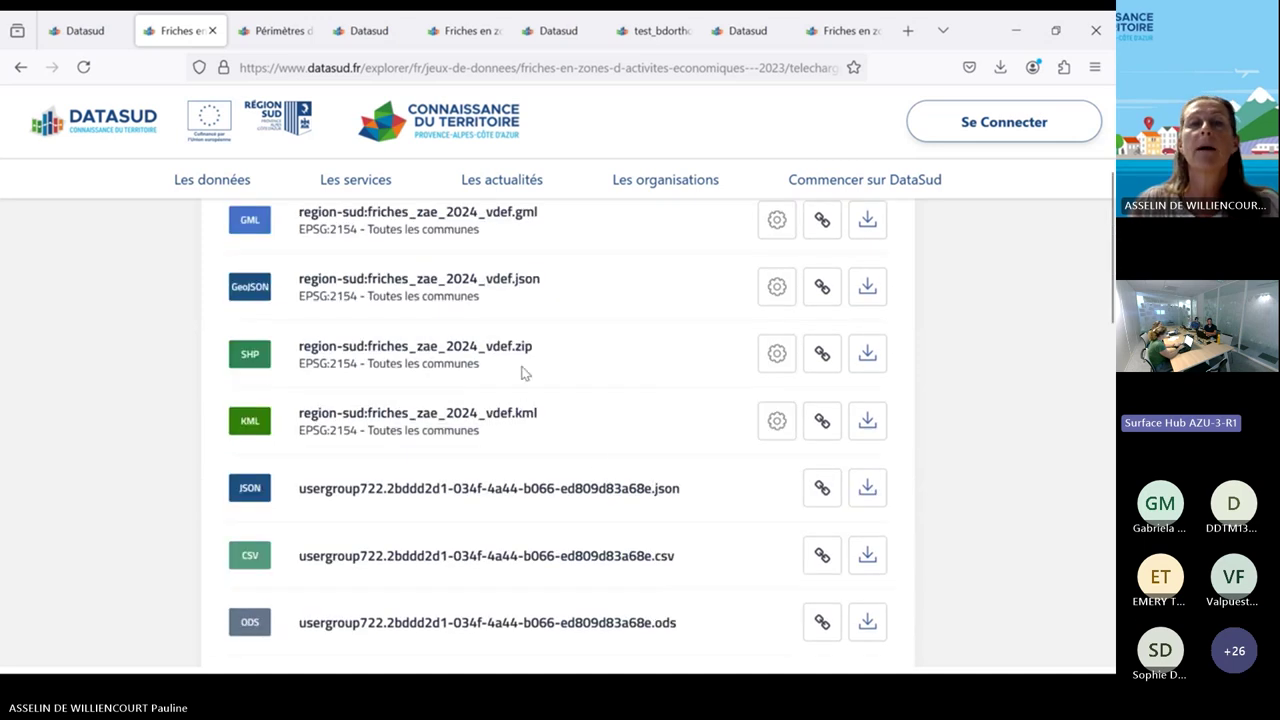
pyautogui.scroll(2, 523, 371)
pyautogui.scroll(-2, 537, 434)
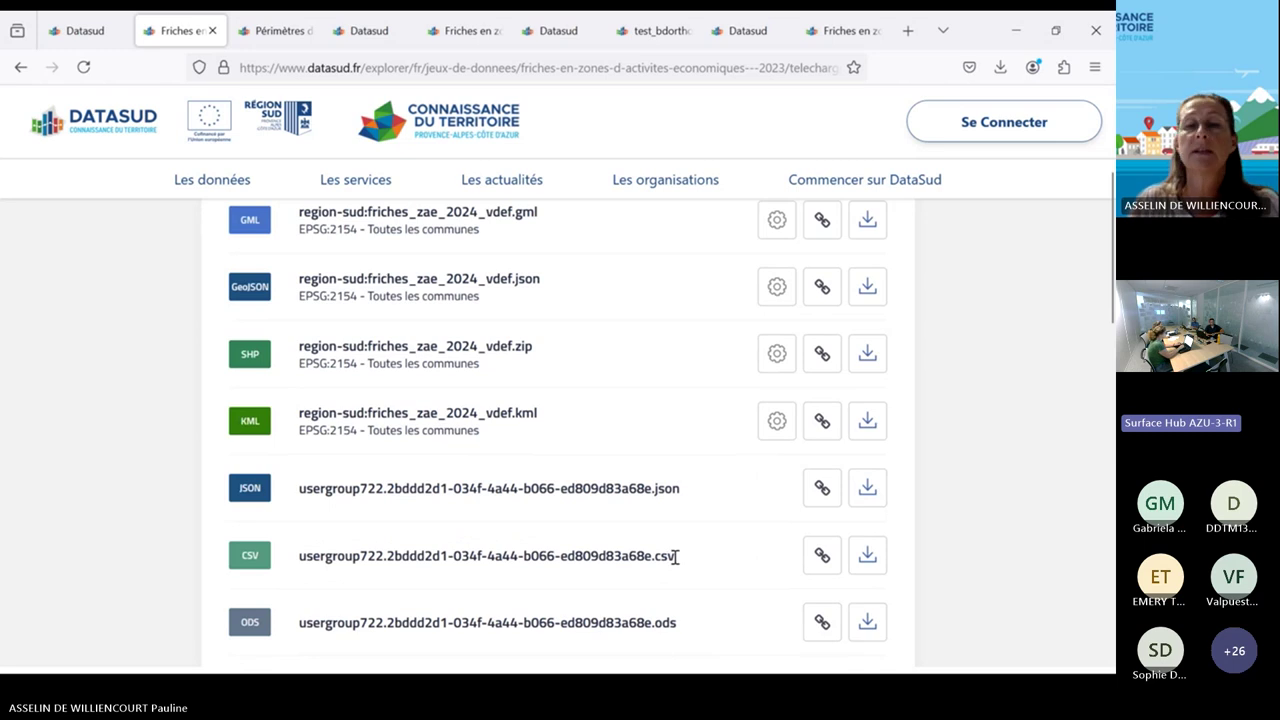
pyautogui.scroll(-4, 675, 556)
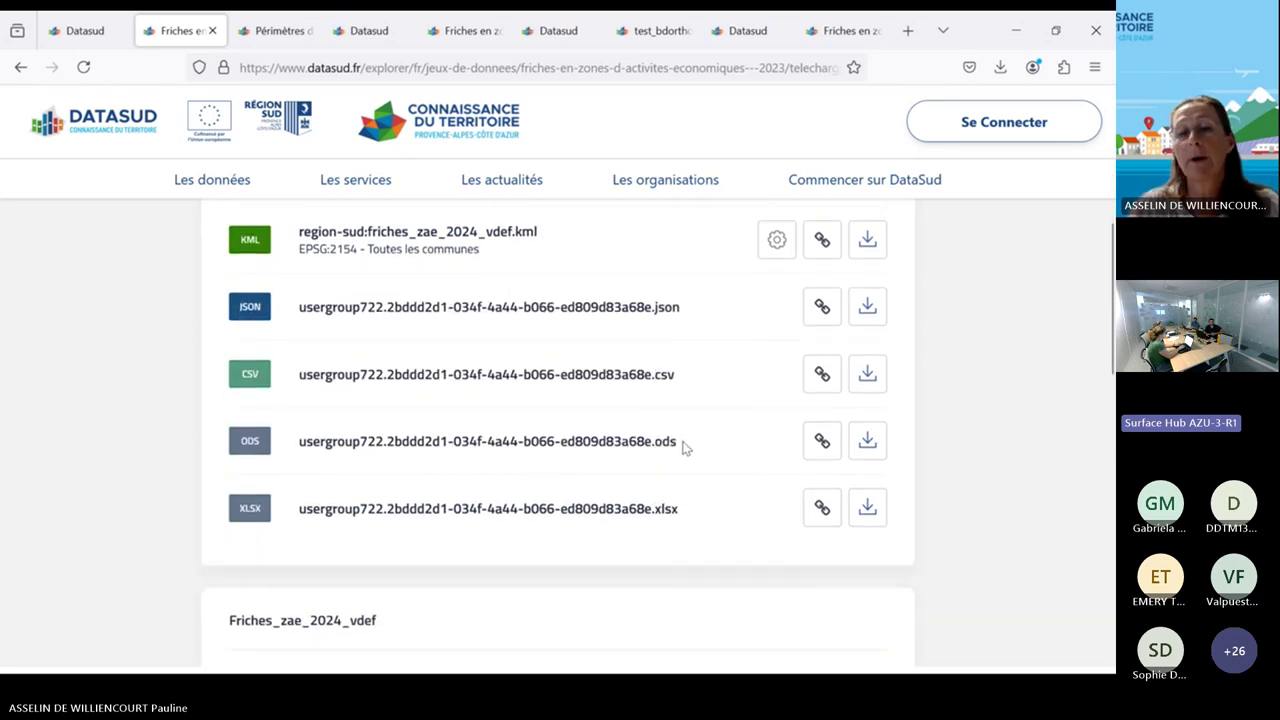
pyautogui.scroll(4, 680, 517)
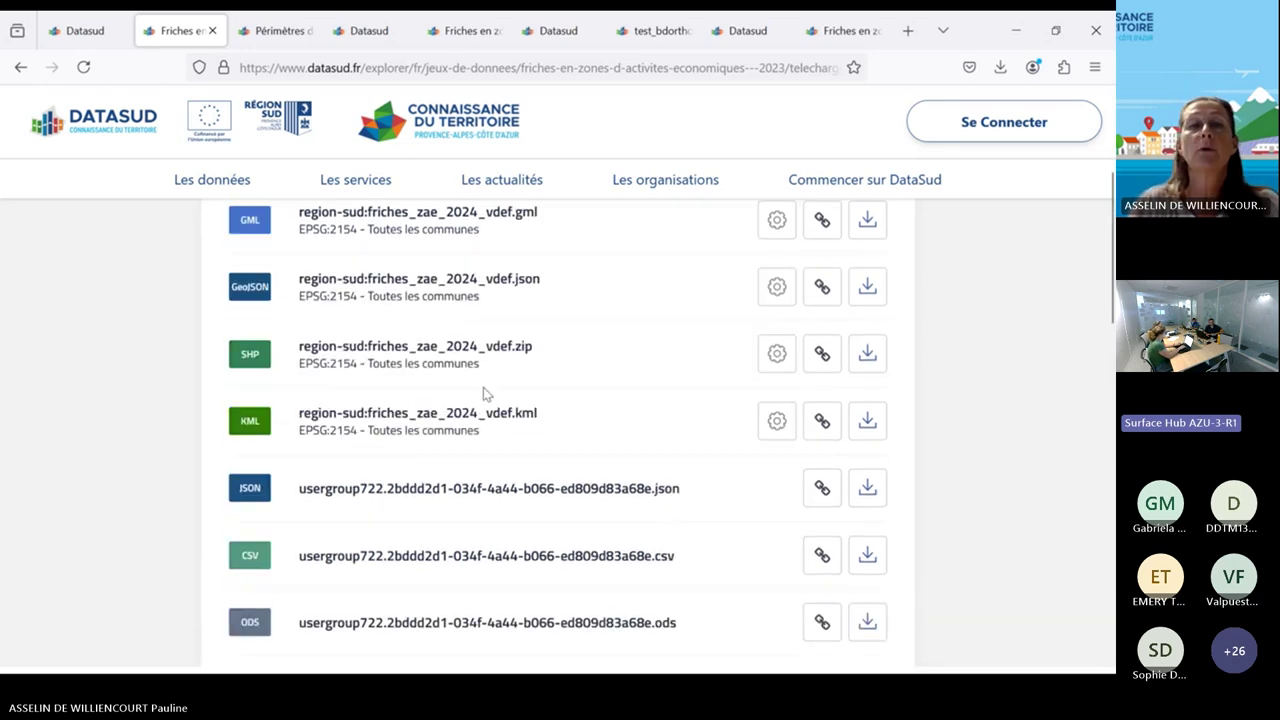
pyautogui.scroll(2, 456, 360)
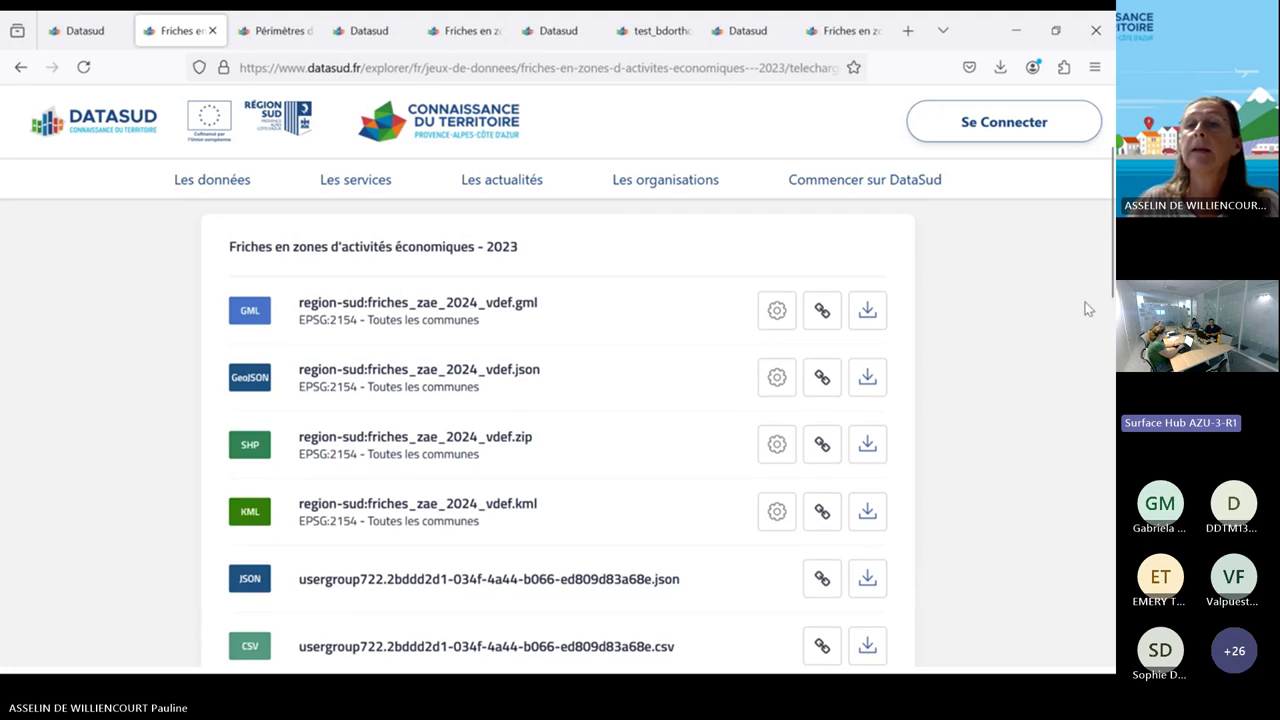
pyautogui.moveTo(1108, 500); pyautogui.dragTo(1094, 580)
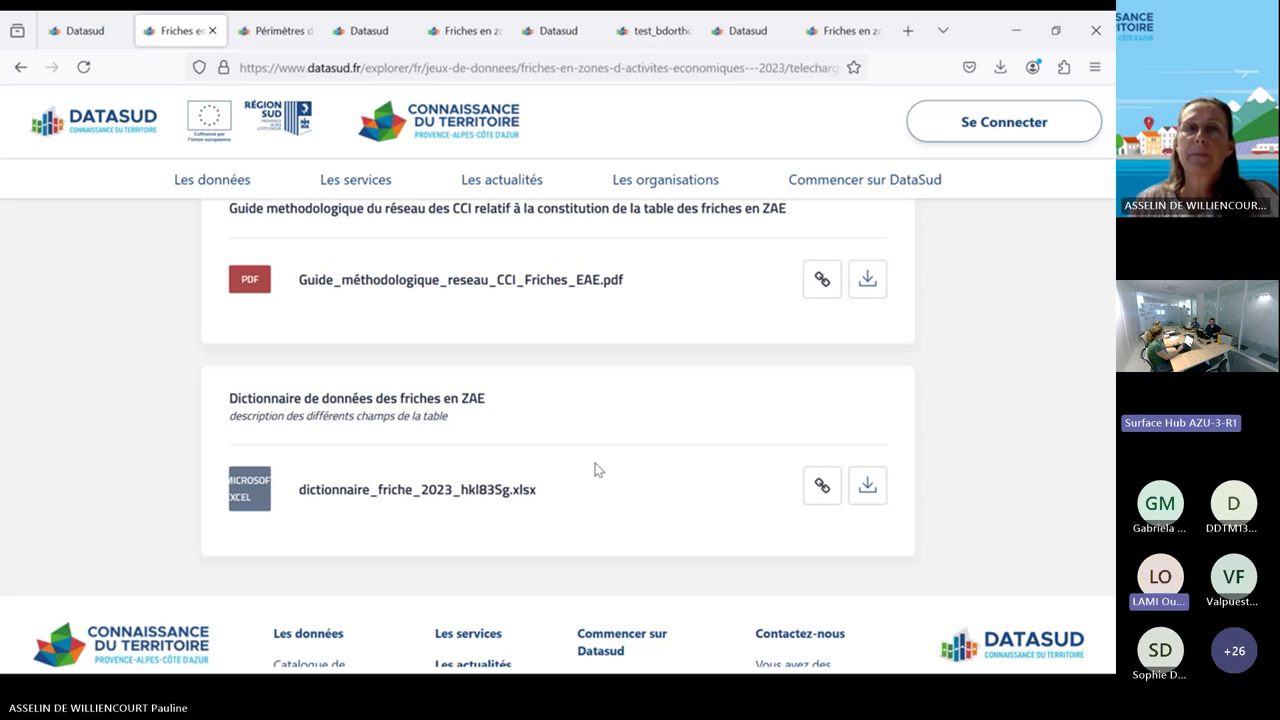
pyautogui.scroll(2, 597, 469)
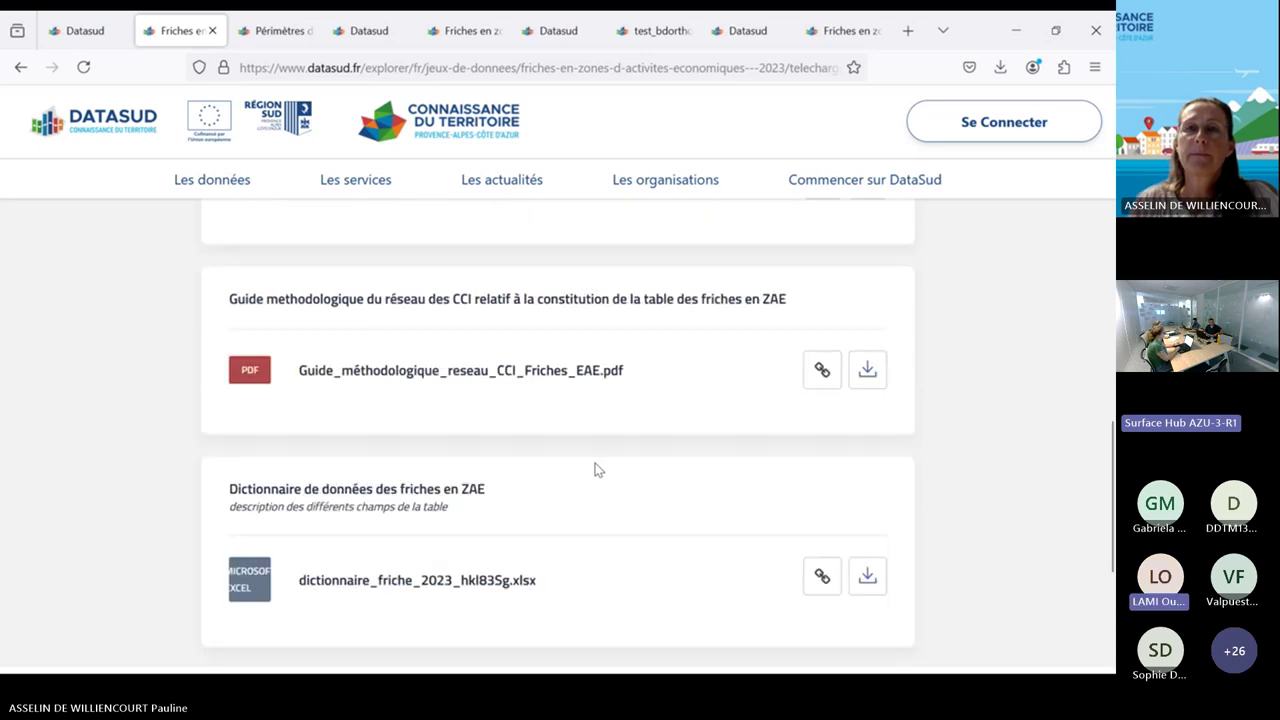
pyautogui.scroll(10, 597, 469)
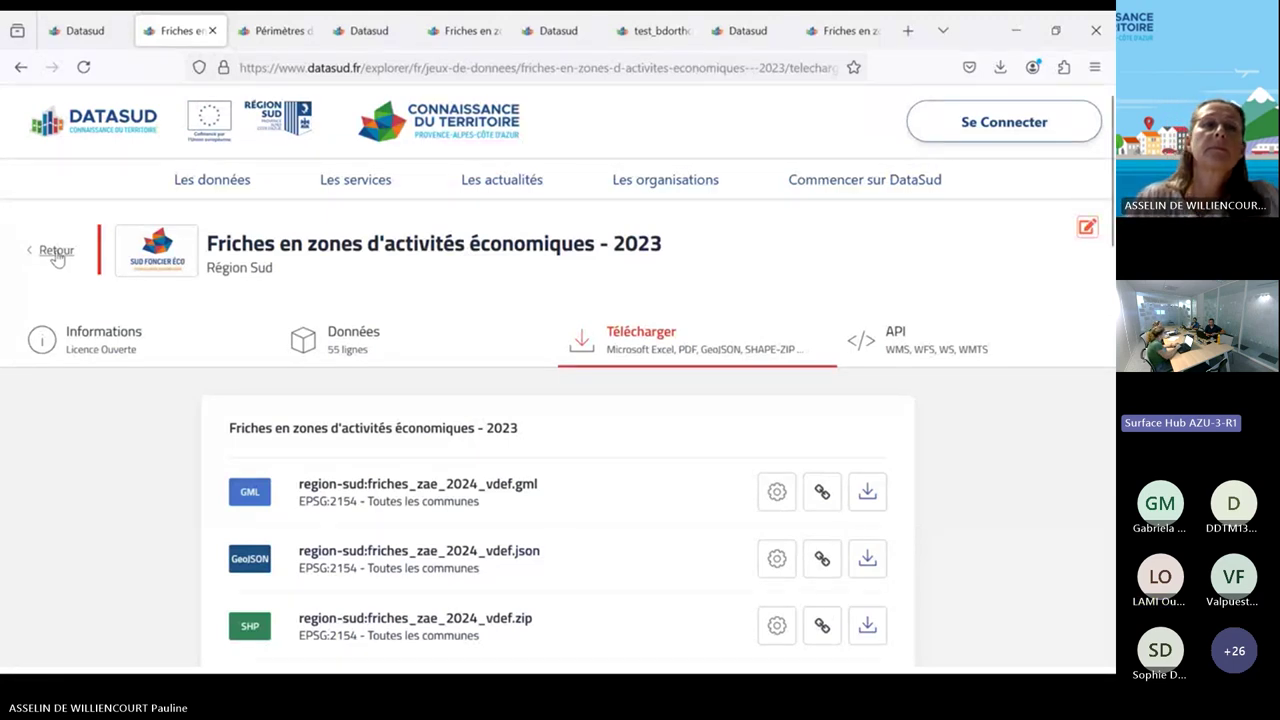
# Open the data catalogue and filter the datasets by the lowercase "csv" format
pyautogui.moveTo(210, 188)
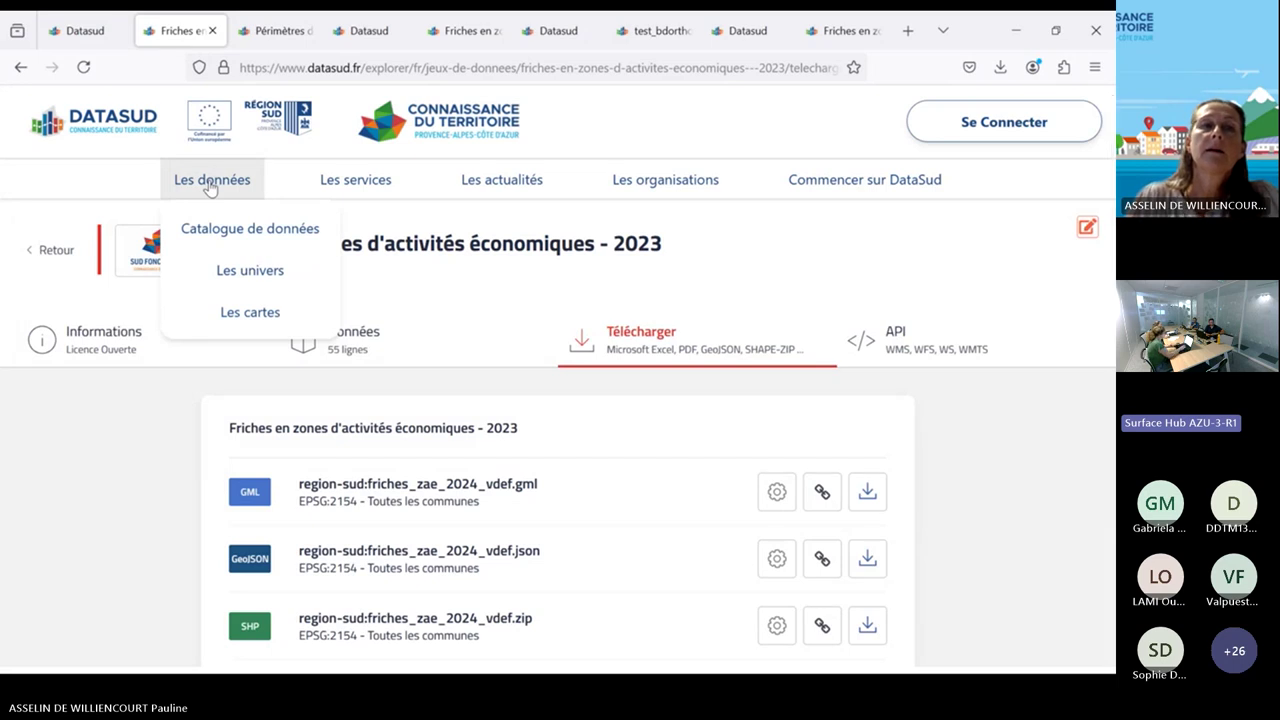
pyautogui.click(220, 236)
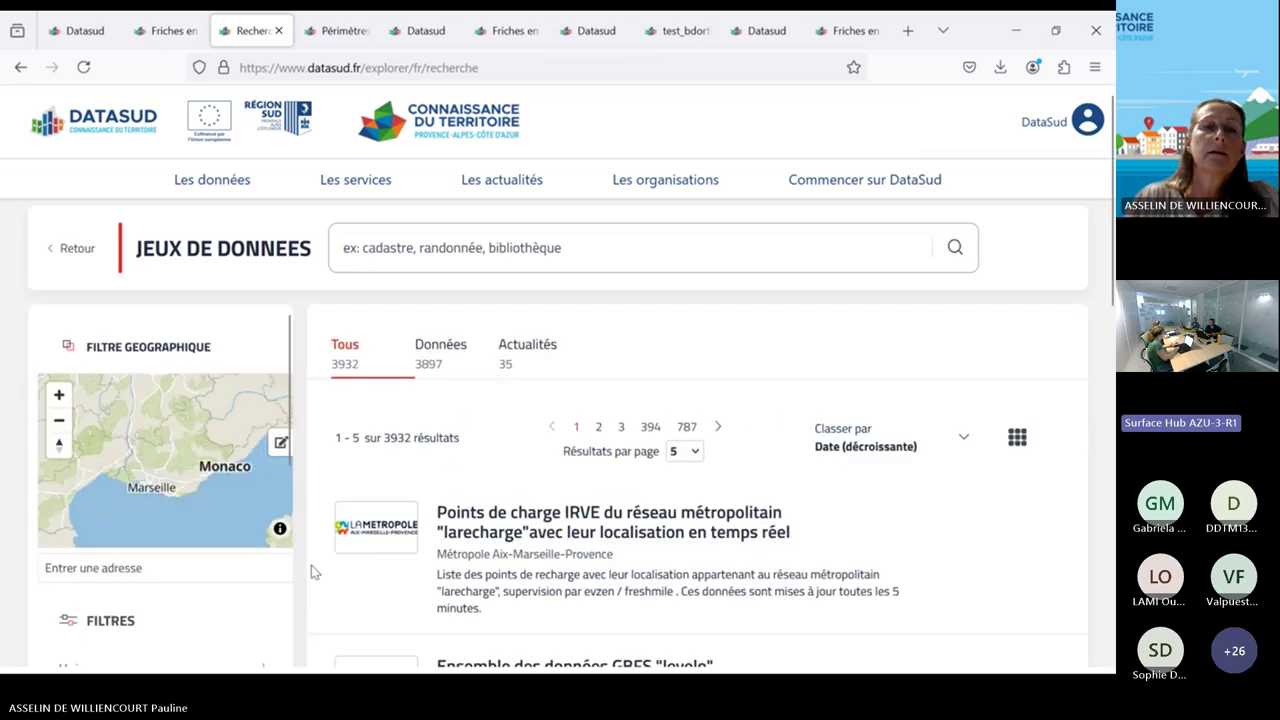
pyautogui.scroll(-5, 311, 565)
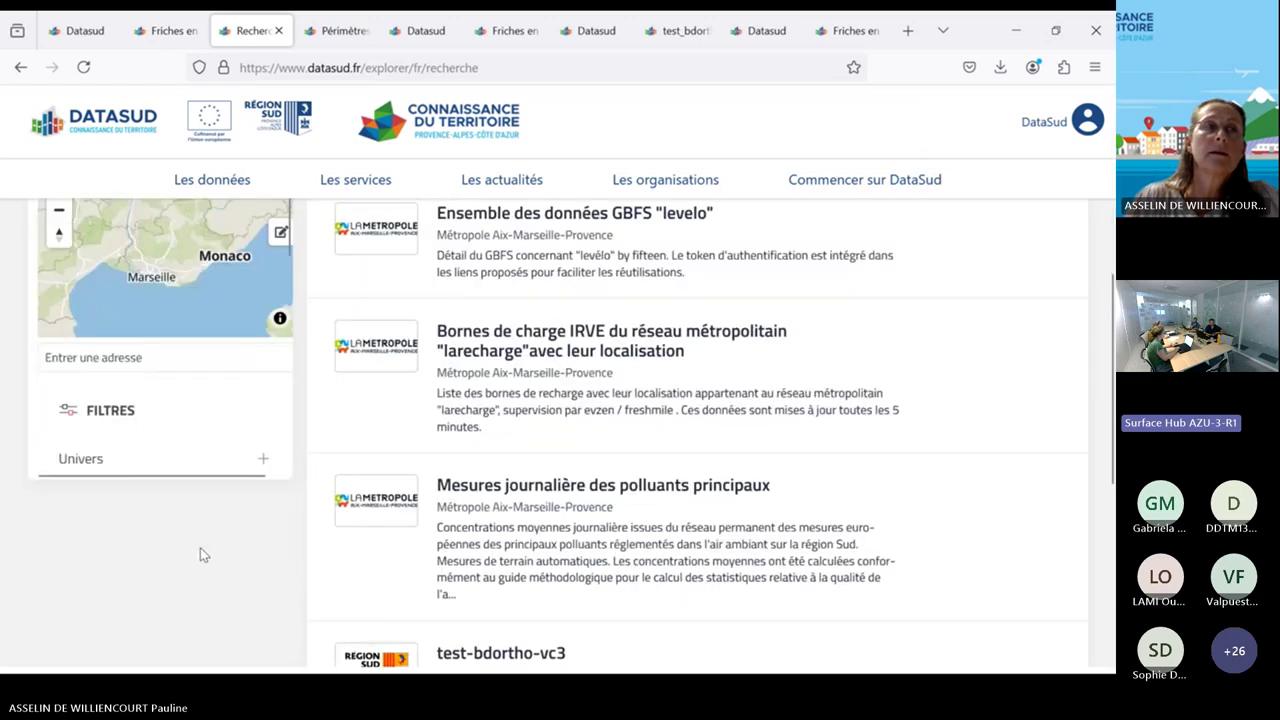
pyautogui.scroll(-4, 200, 547)
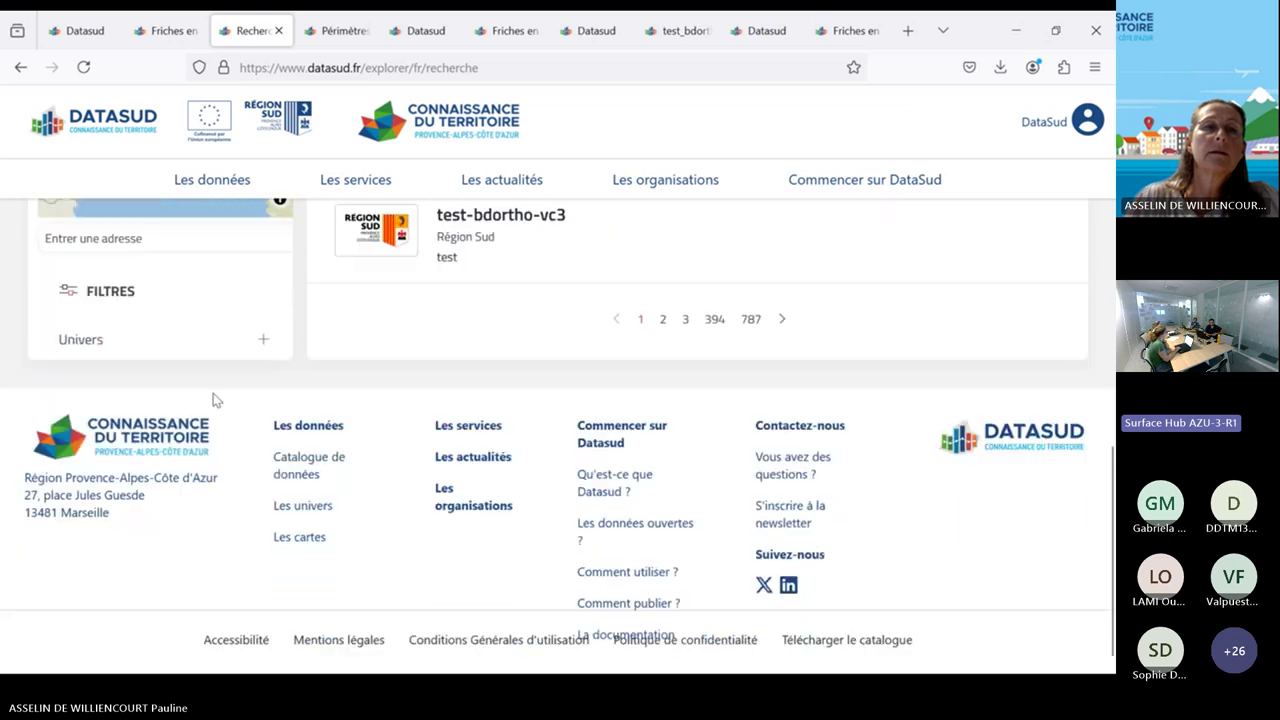
pyautogui.scroll(3, 180, 360)
pyautogui.scroll(3, 193, 392)
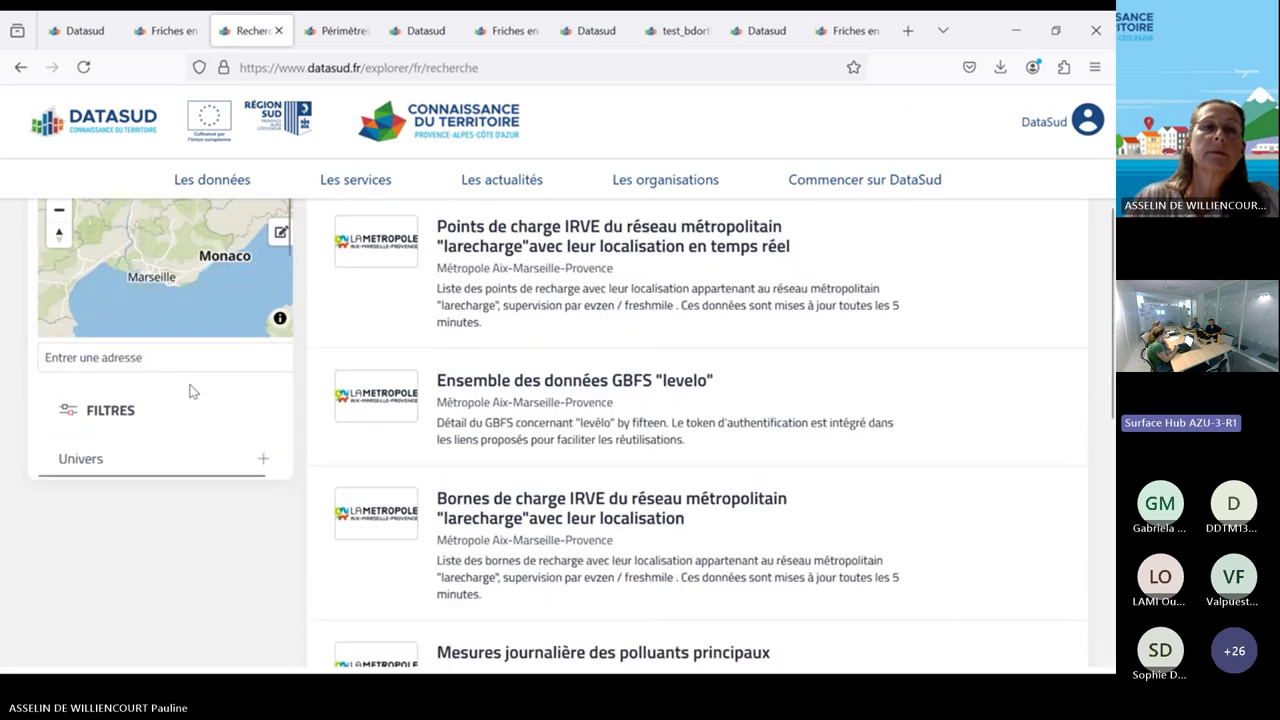
pyautogui.scroll(-3, 186, 440)
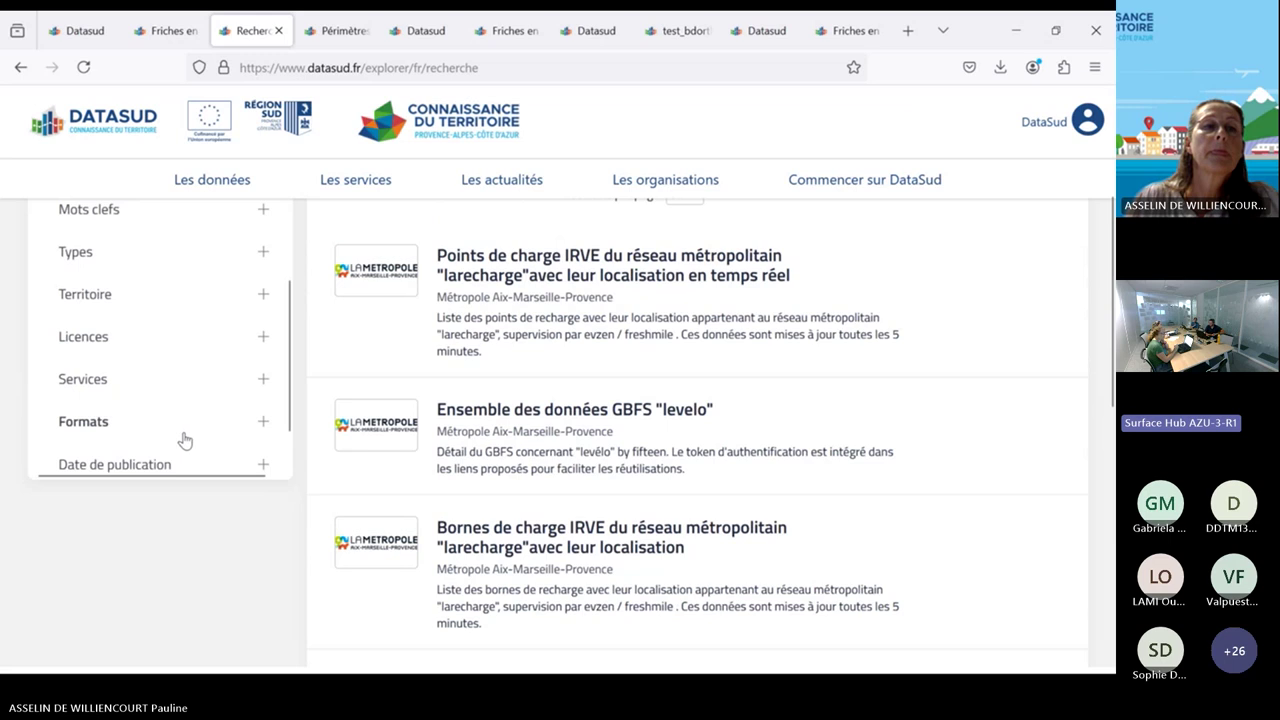
pyautogui.scroll(-1, 182, 438)
pyautogui.click(263, 366)
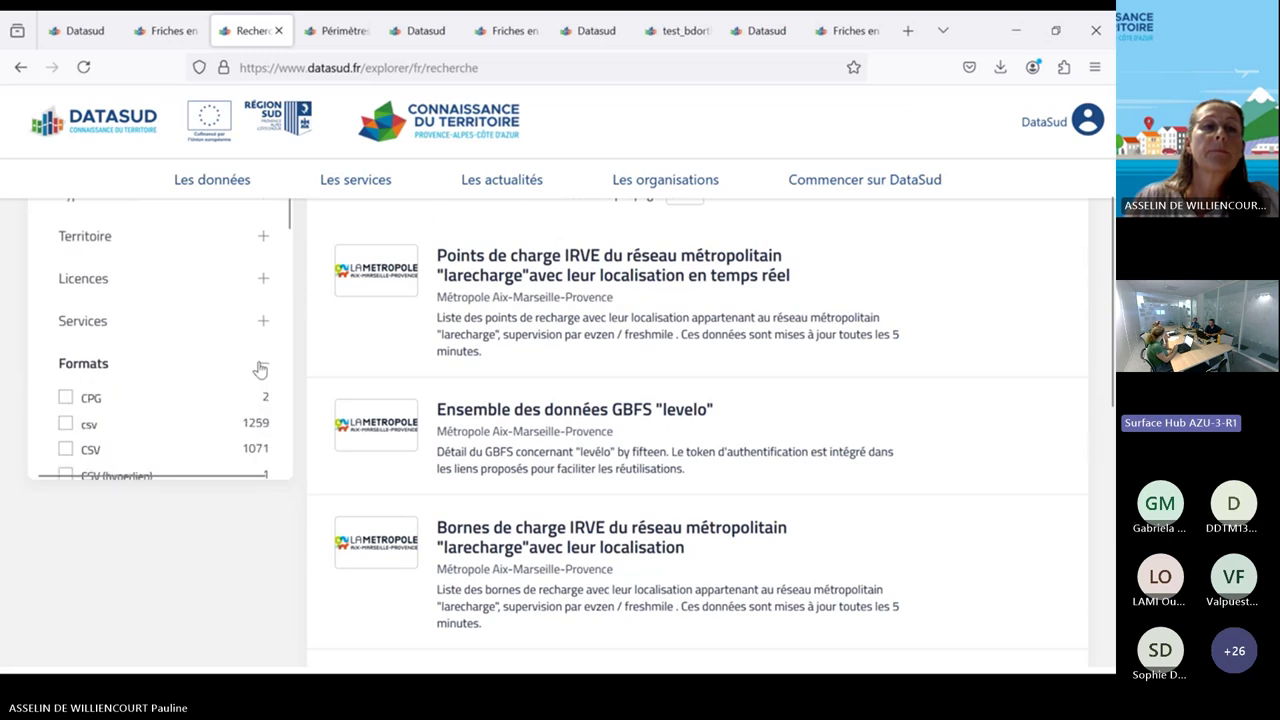
pyautogui.click(65, 425)
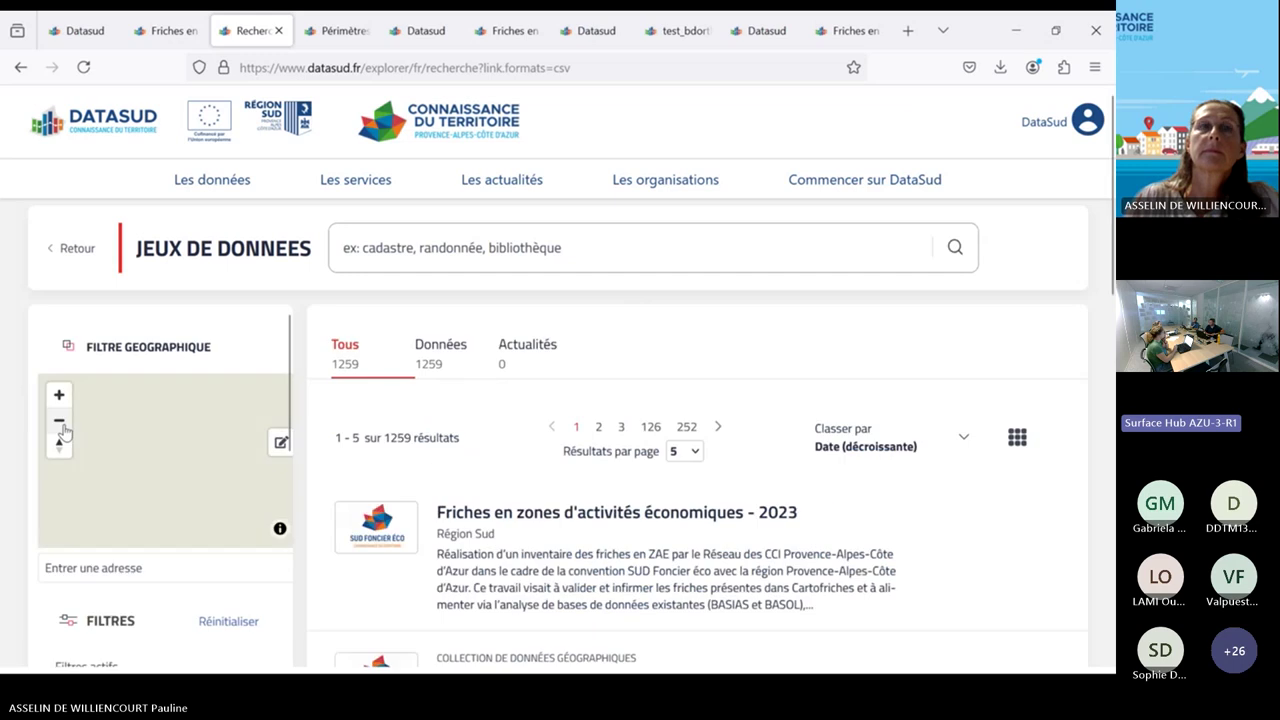
# Open the hexagrilles_200m dataset from the filtered results and review its downloadable files and formats
pyautogui.scroll(-4, 538, 520)
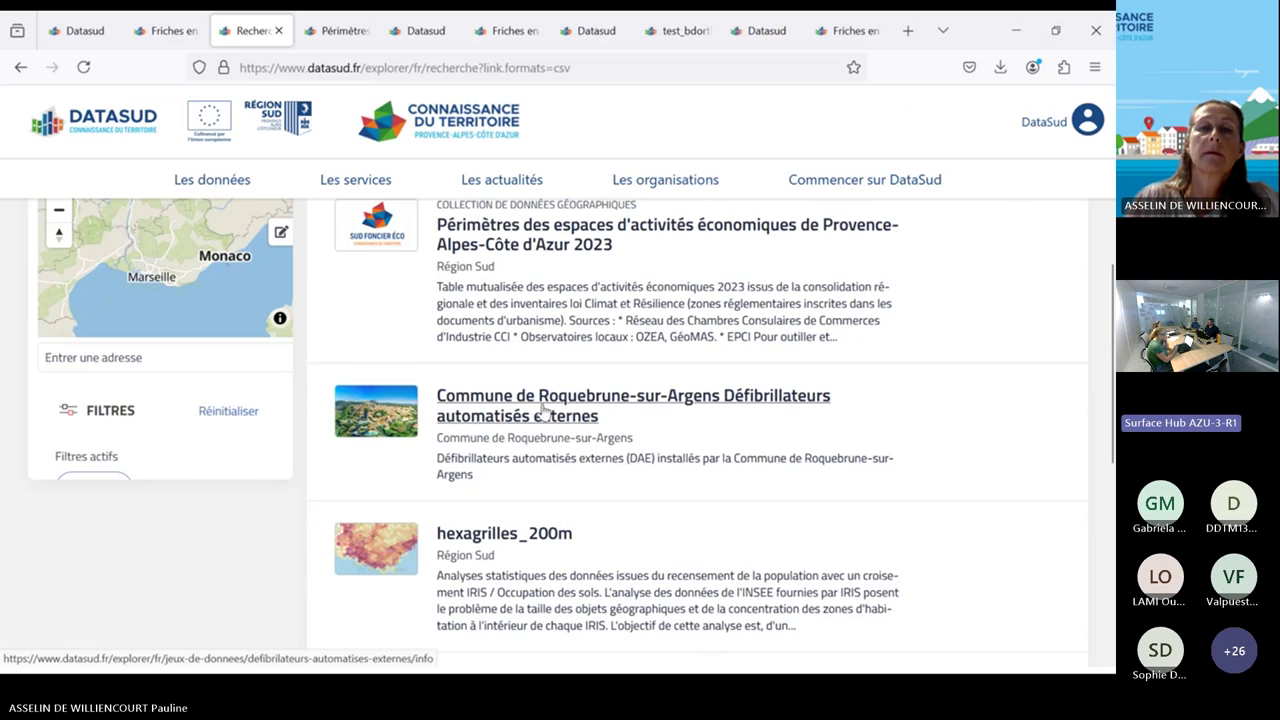
pyautogui.scroll(-2, 543, 410)
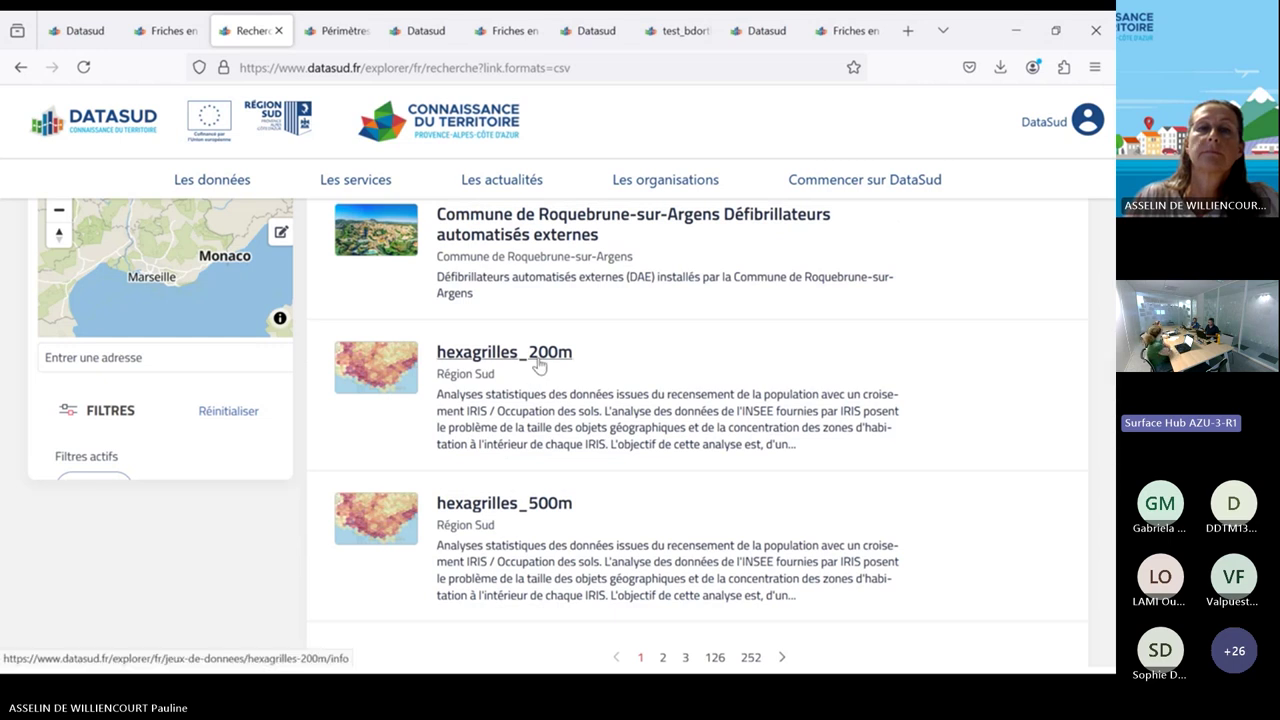
pyautogui.click(538, 366)
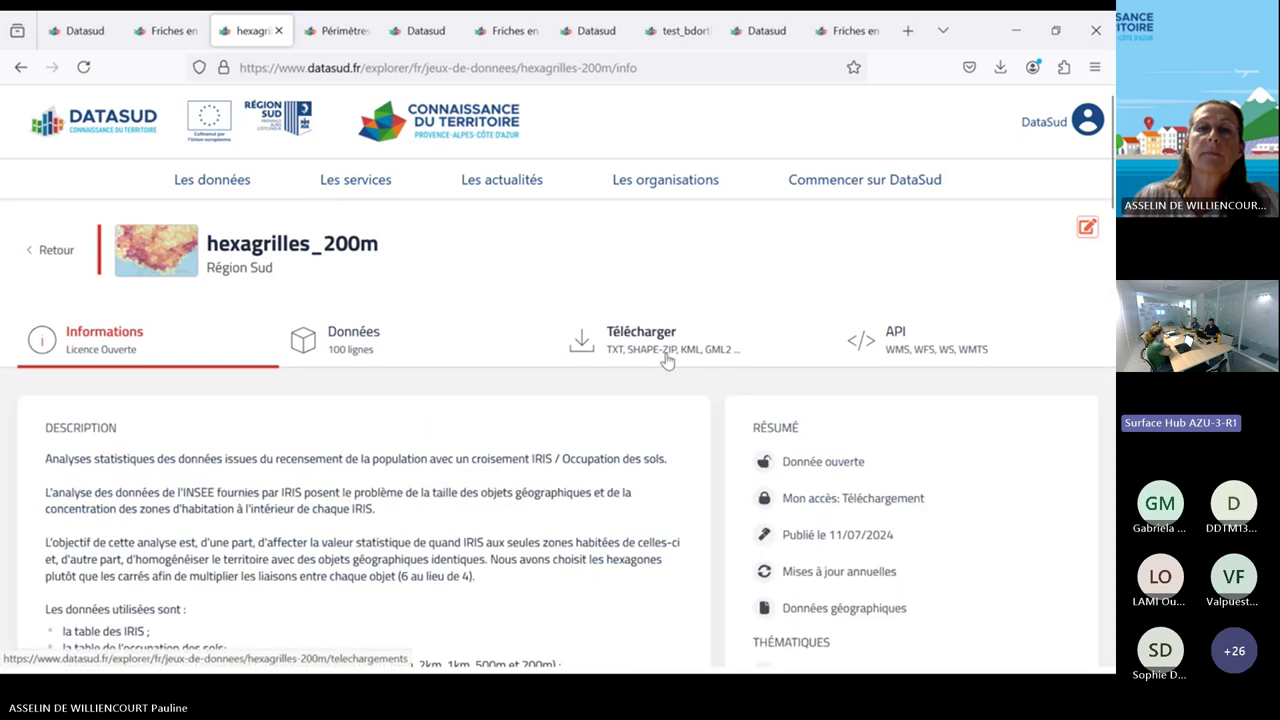
pyautogui.click(667, 361)
pyautogui.scroll(-5, 636, 458)
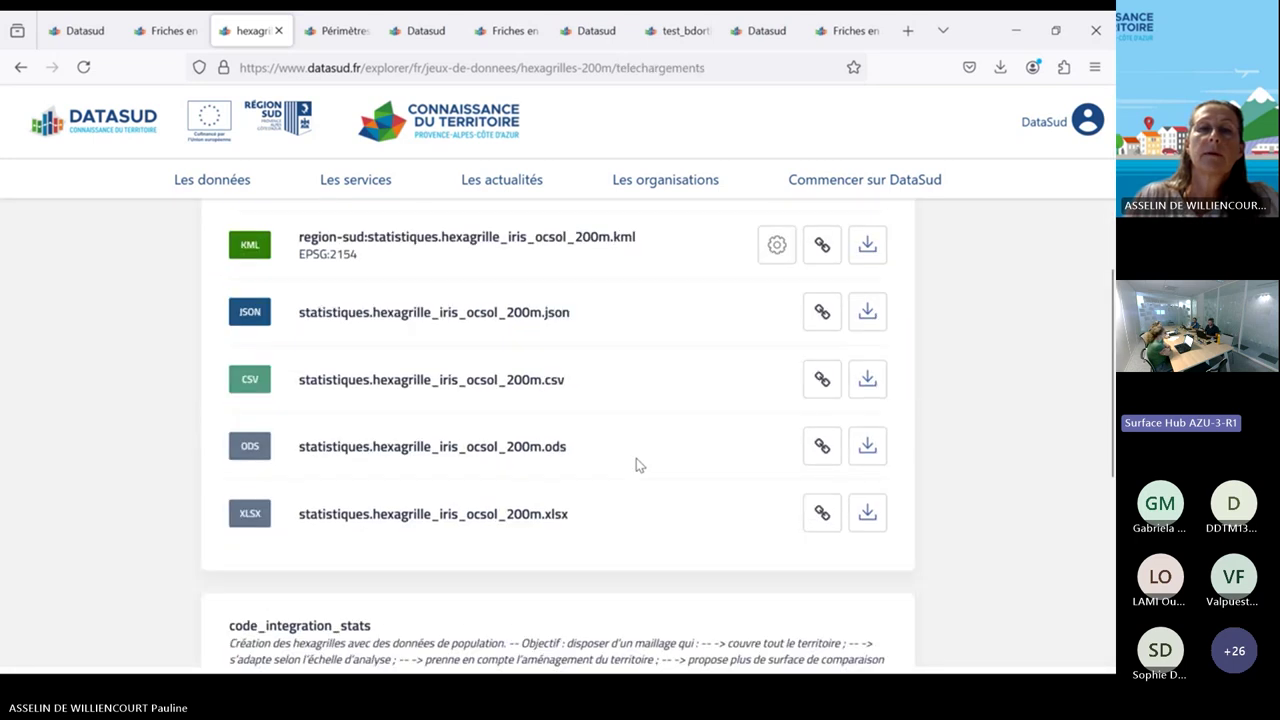
pyautogui.scroll(-3, 636, 458)
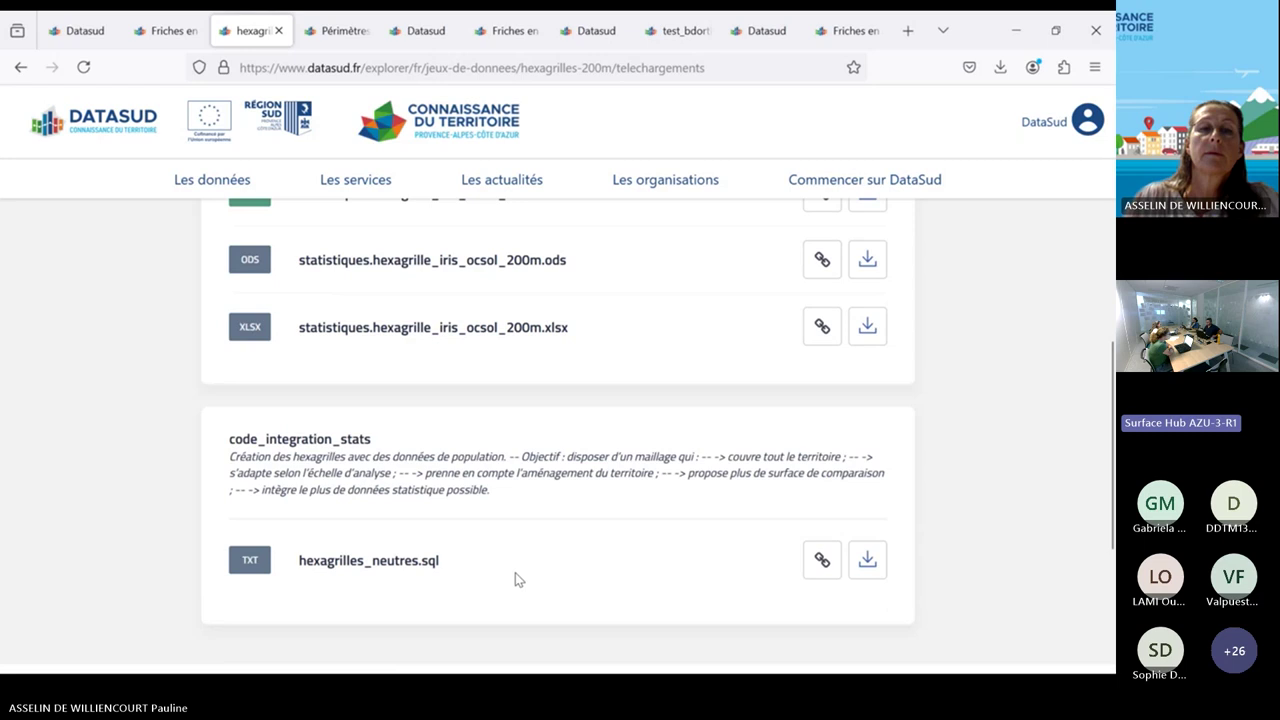
pyautogui.scroll(7, 517, 578)
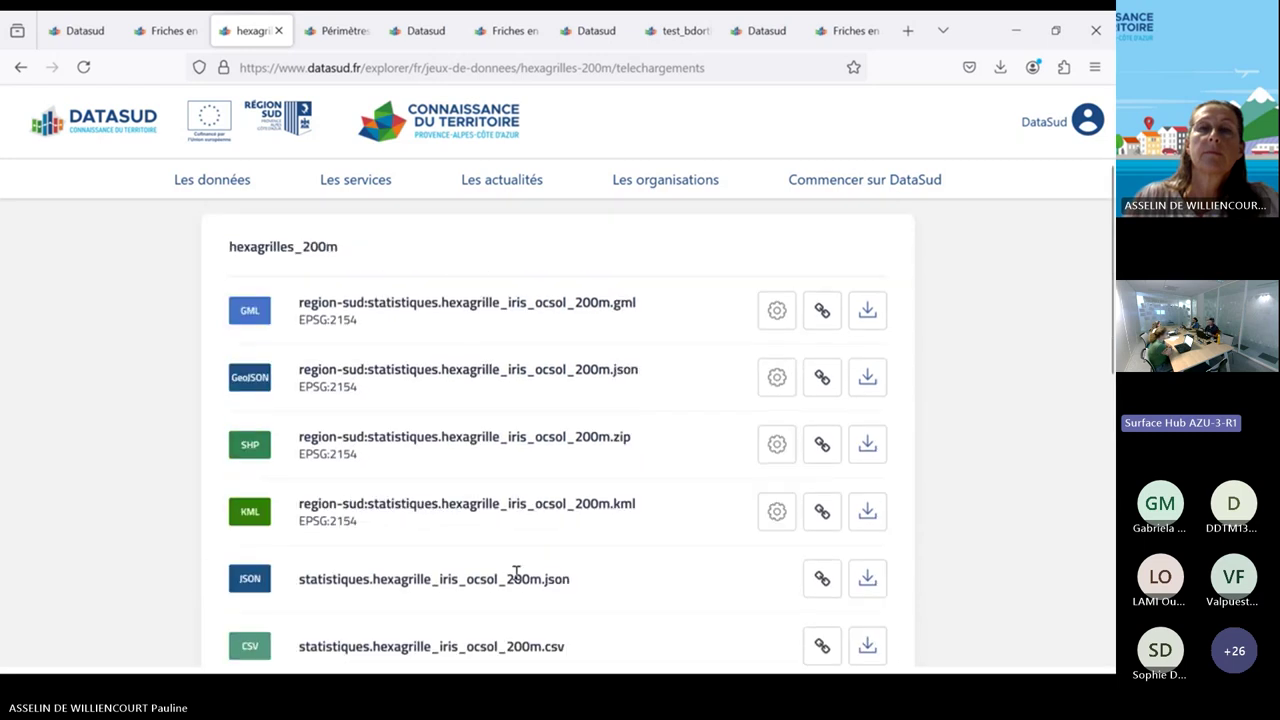
pyautogui.scroll(3, 517, 578)
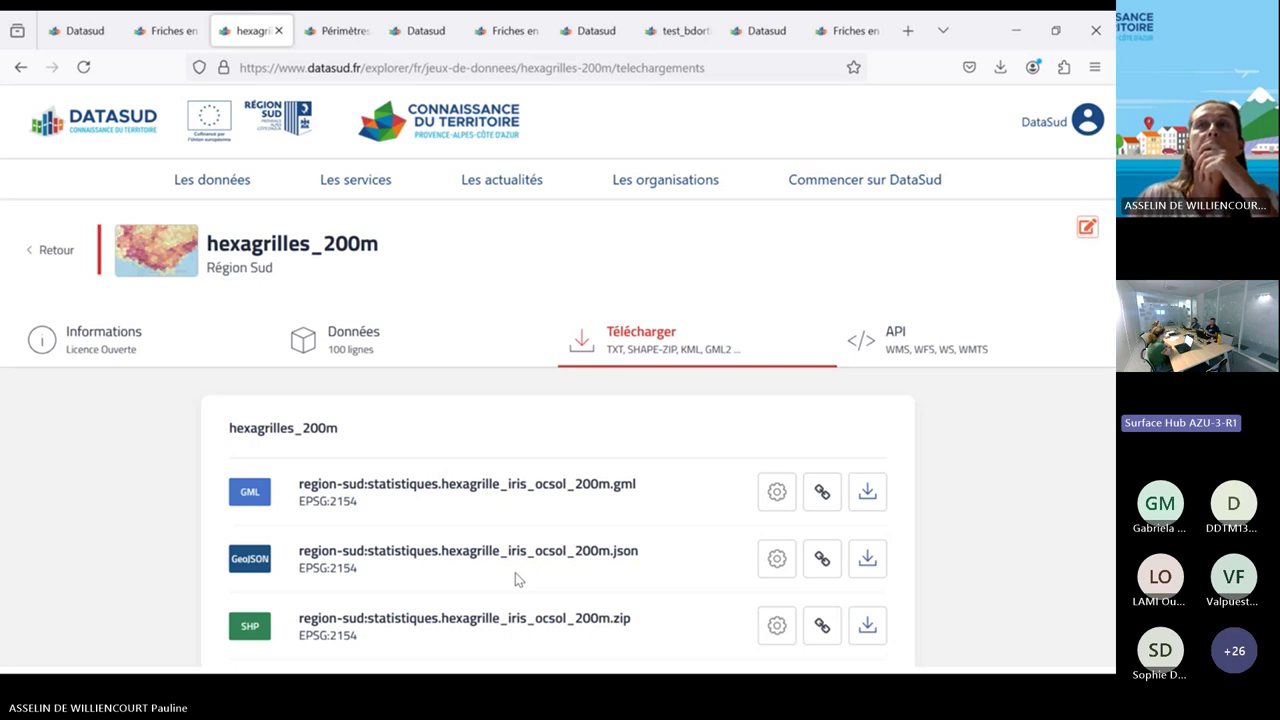
# Open the unfiltered data catalogue in a new tab and examine its dataset list and filter categories
pyautogui.moveTo(226, 178)
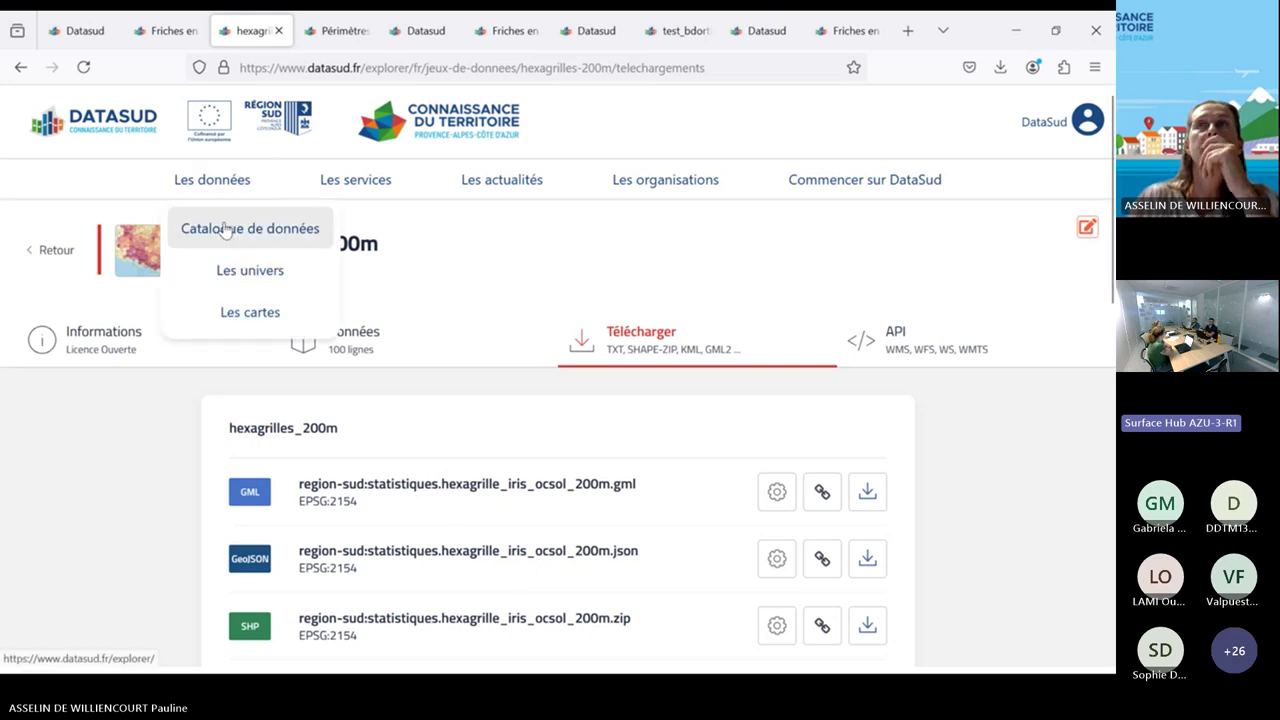
pyautogui.click(226, 230)
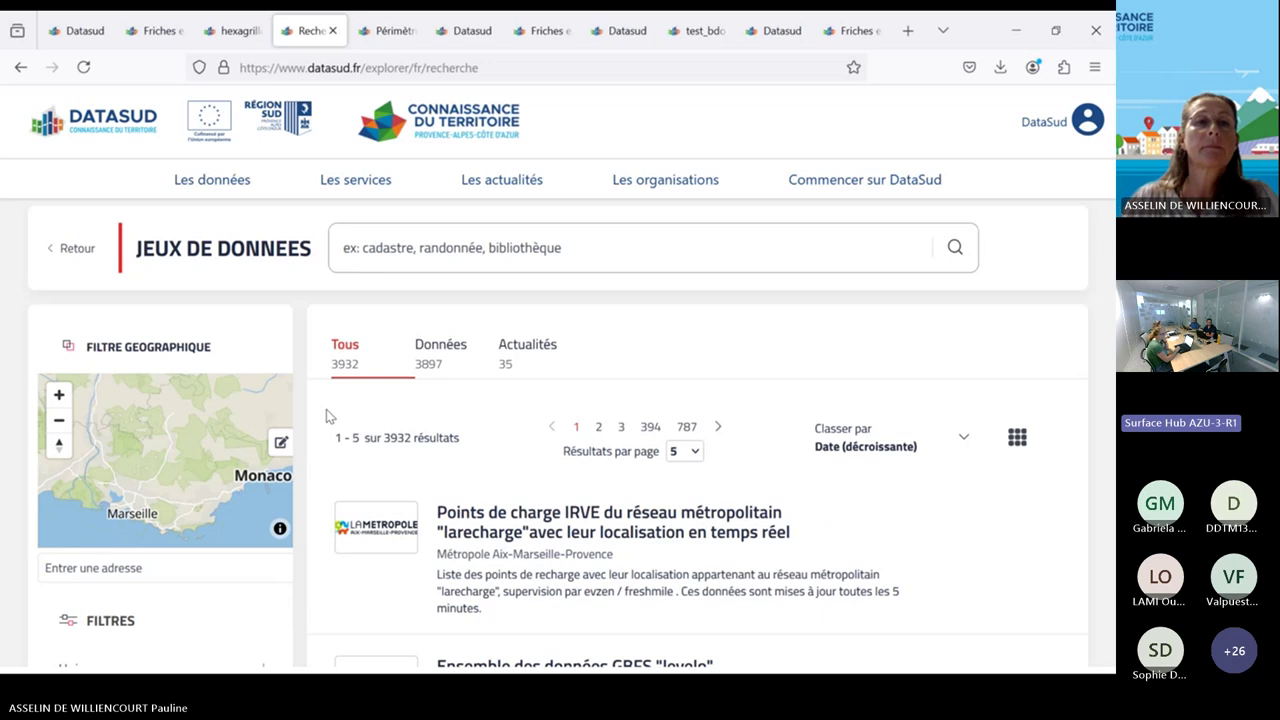
pyautogui.scroll(-1, 587, 564)
pyautogui.scroll(-5, 587, 564)
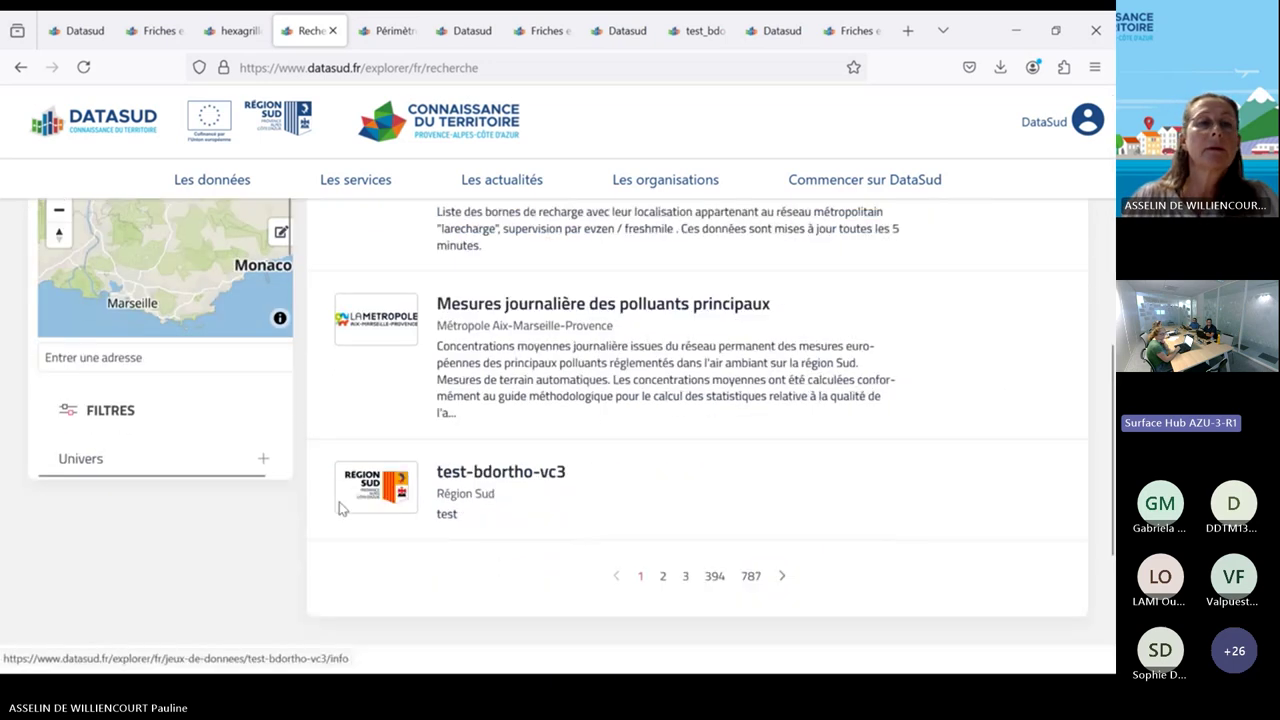
pyautogui.scroll(-5, 246, 457)
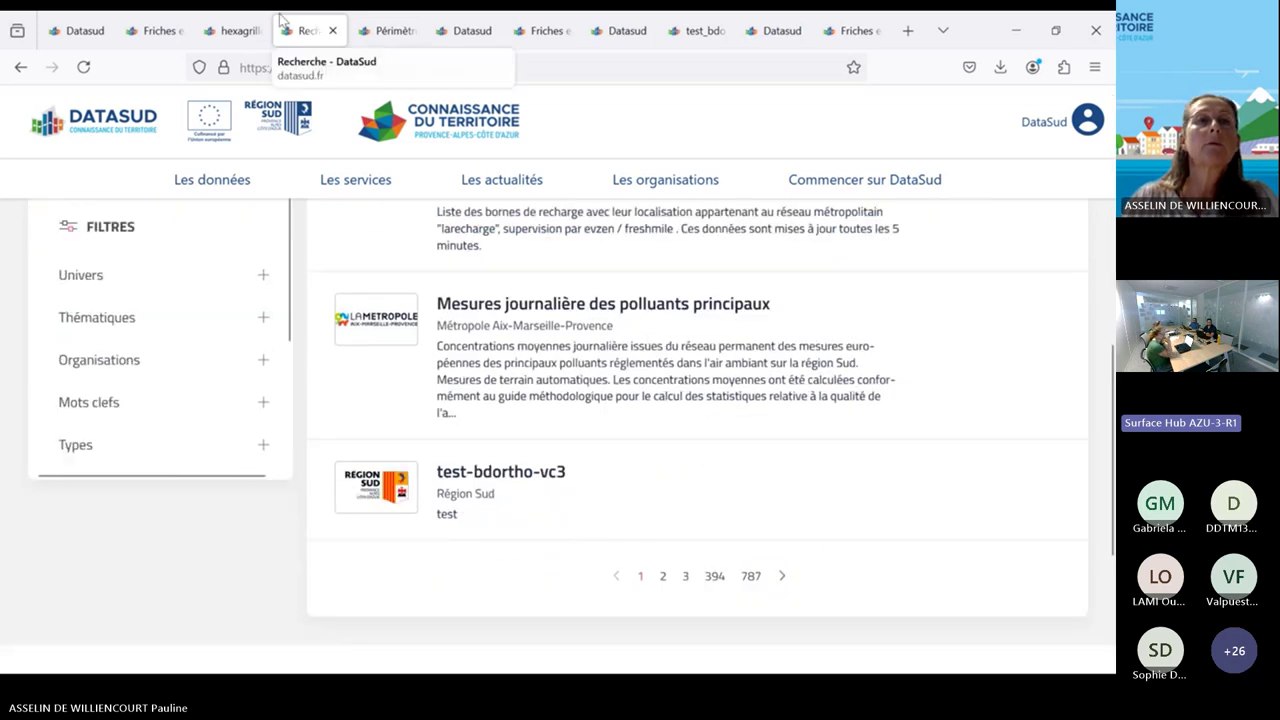
# Return to the Friches en zones d'activités économiques dataset and examine its Informations page and its WMS, WFS, WS and WMTS API services
pyautogui.click(155, 30)
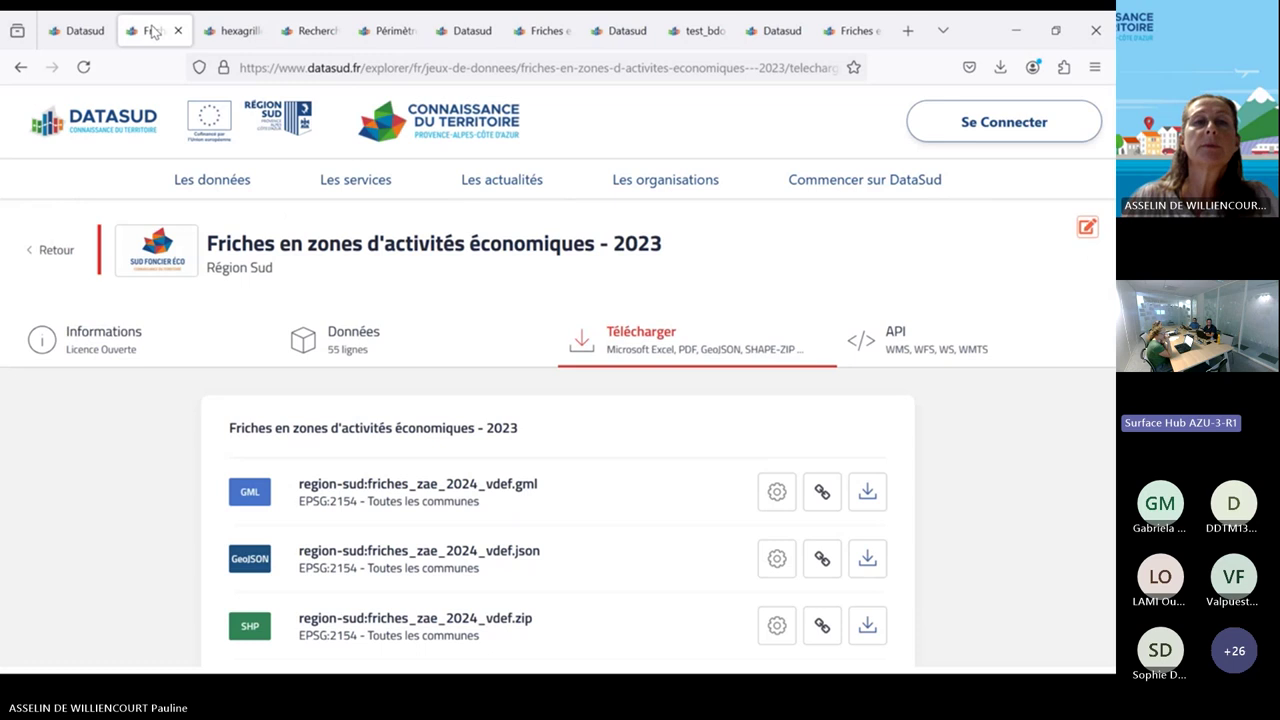
pyautogui.click(83, 352)
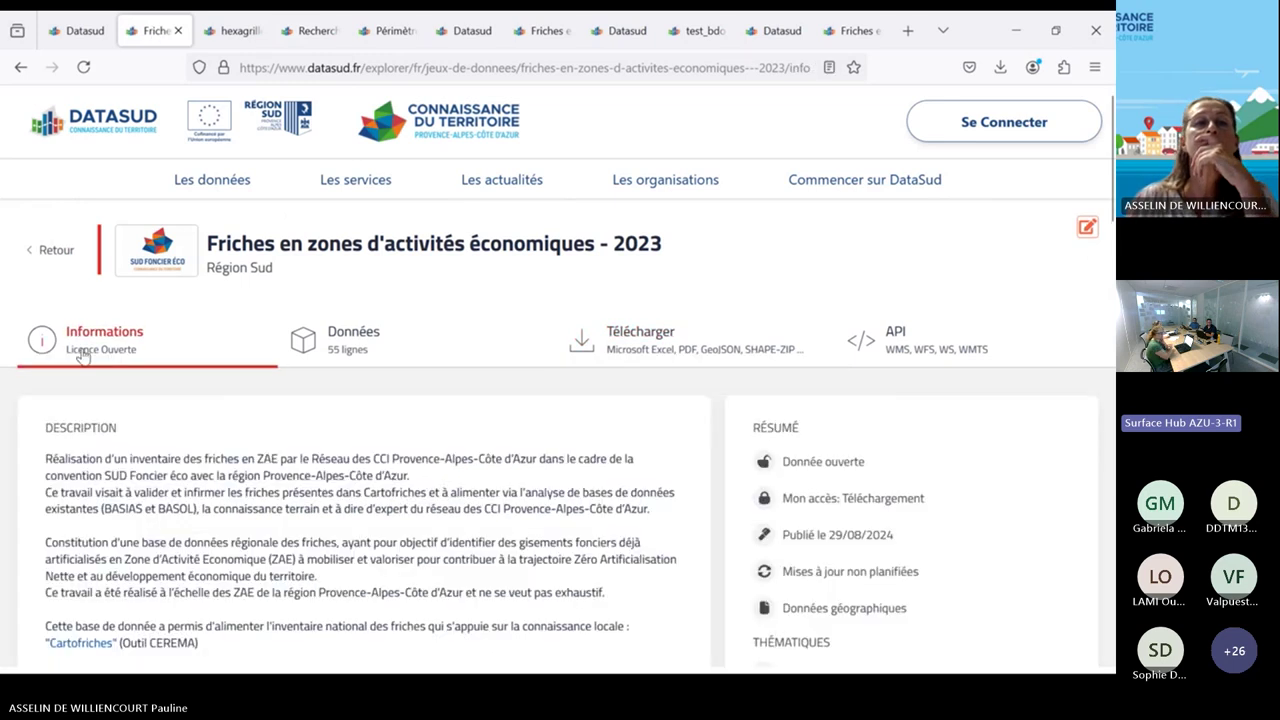
pyautogui.click(900, 348)
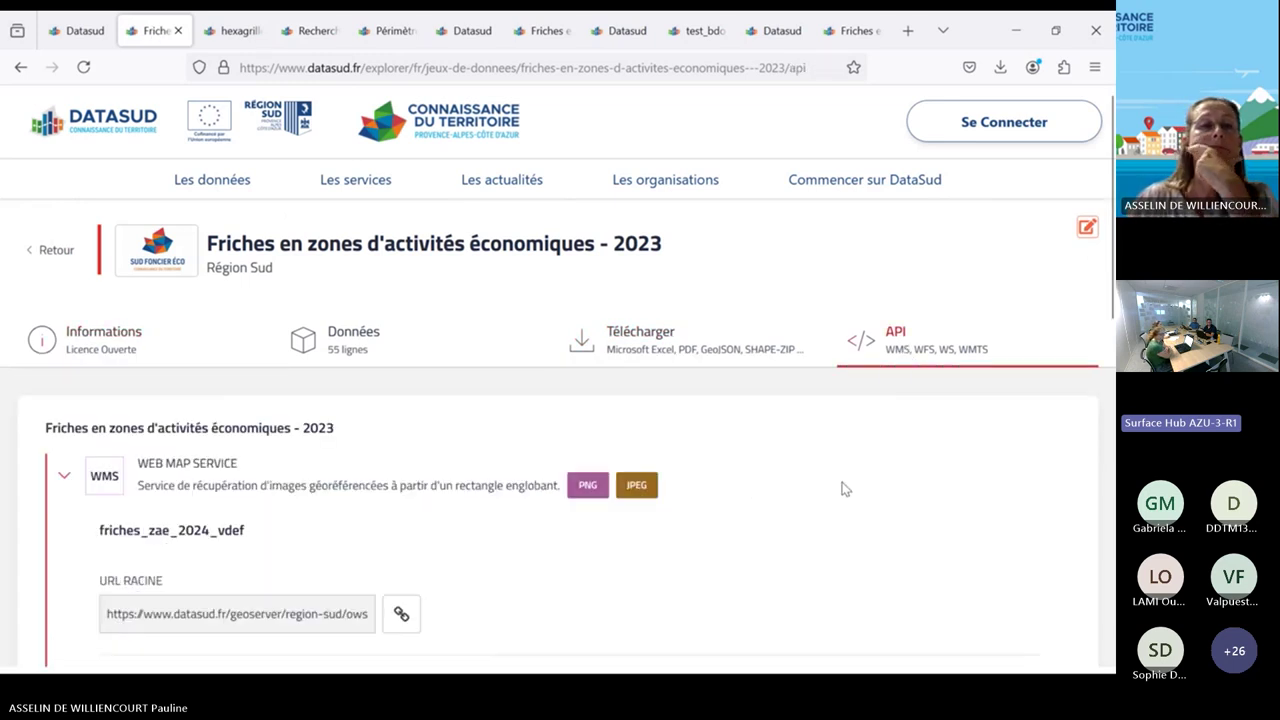
pyautogui.scroll(-2, 843, 488)
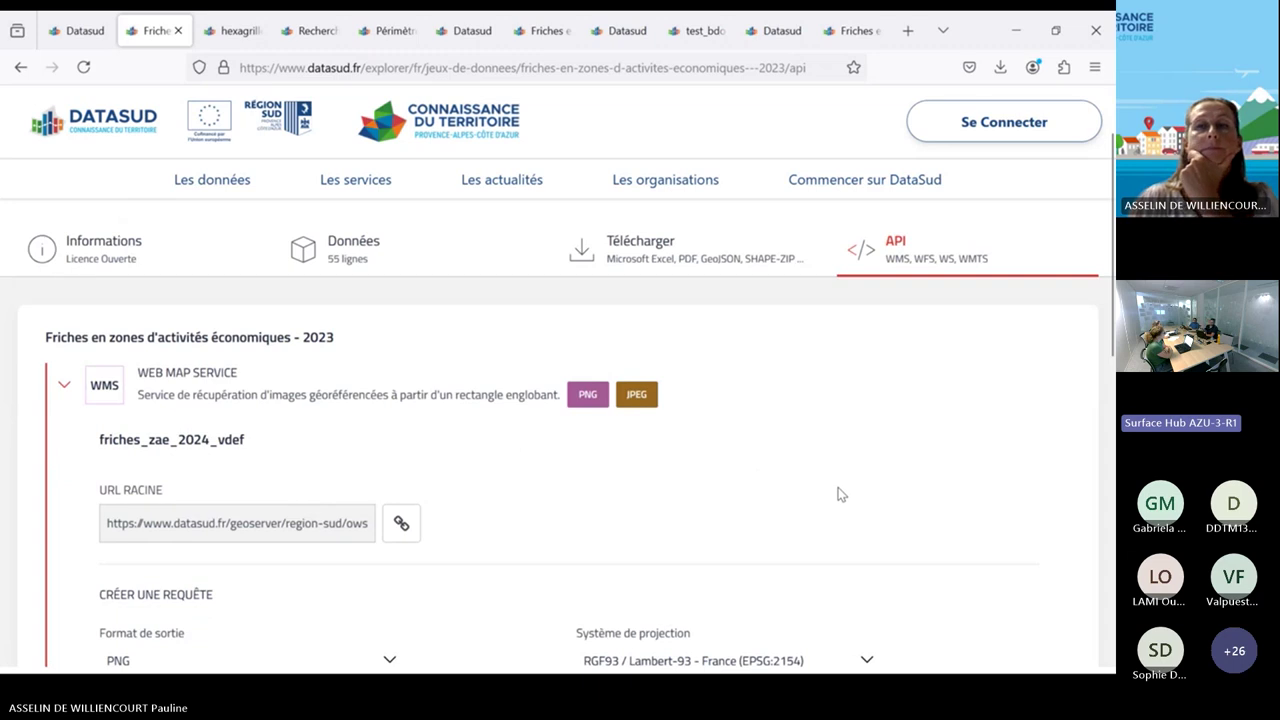
pyautogui.scroll(-2, 842, 490)
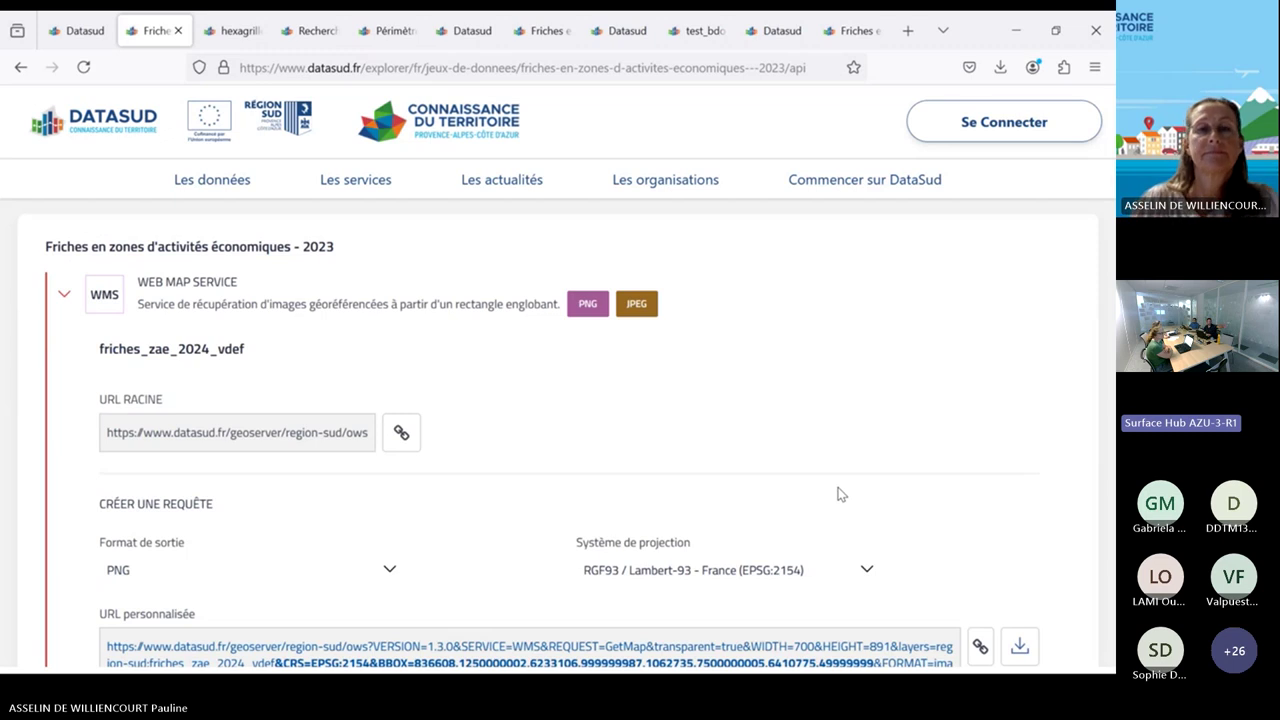
pyautogui.scroll(-5, 840, 494)
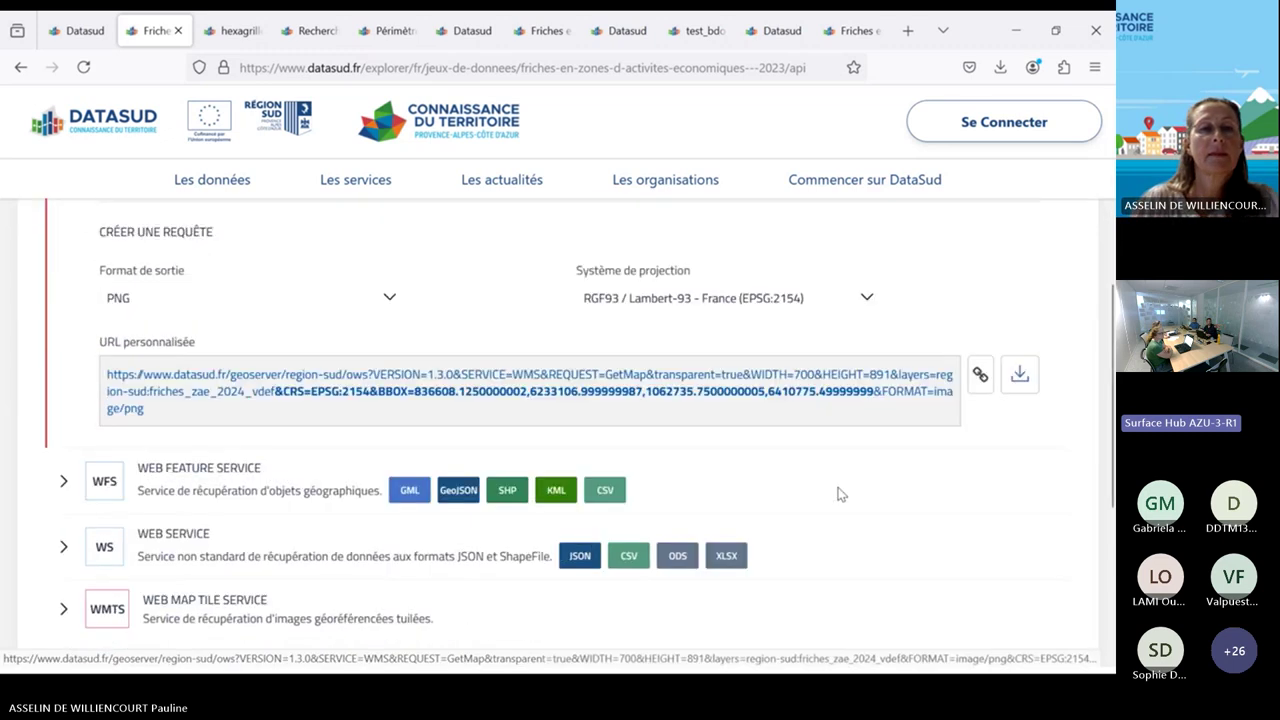
pyautogui.scroll(-2, 840, 494)
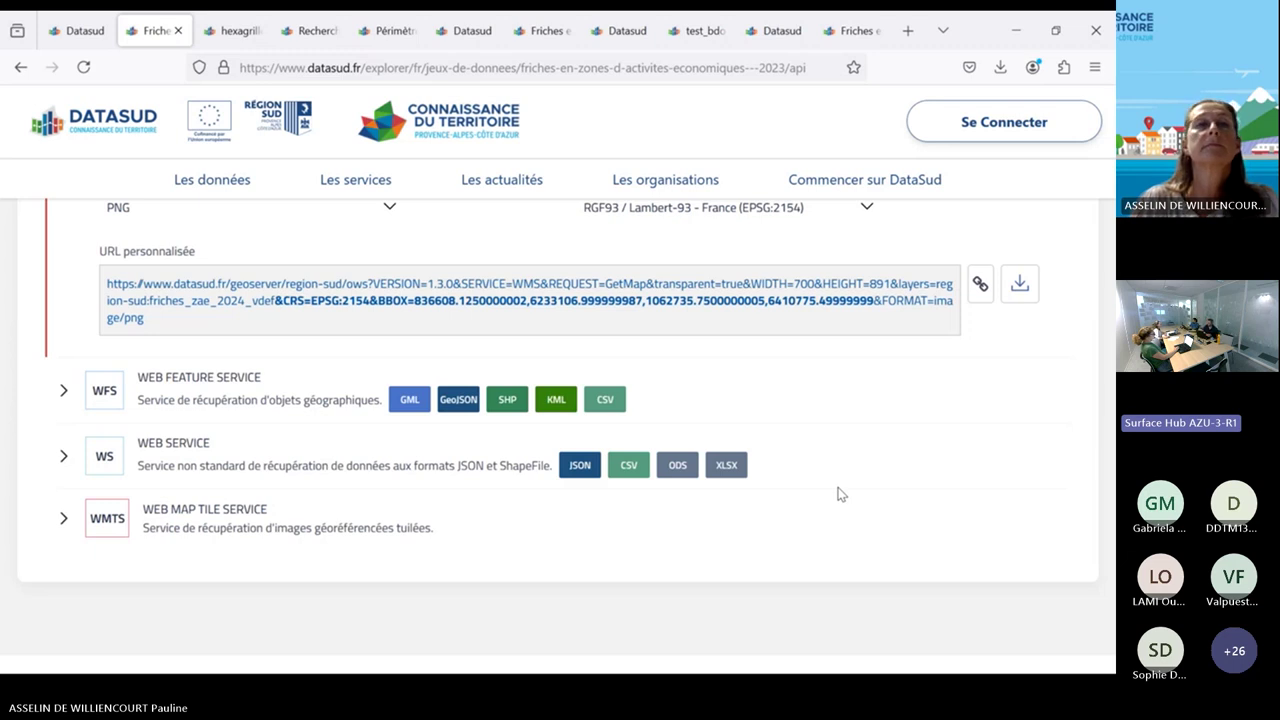
pyautogui.scroll(3, 840, 494)
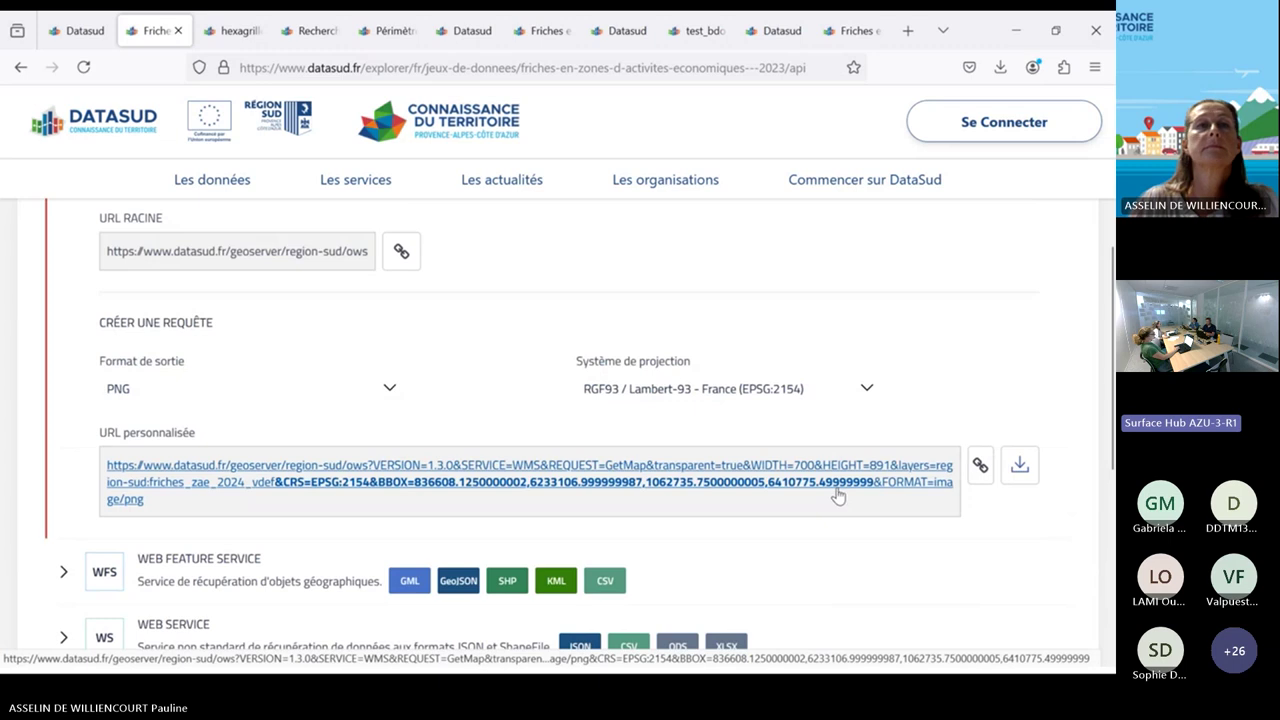
pyautogui.scroll(2, 840, 494)
pyautogui.scroll(2, 838, 495)
pyautogui.scroll(2, 840, 495)
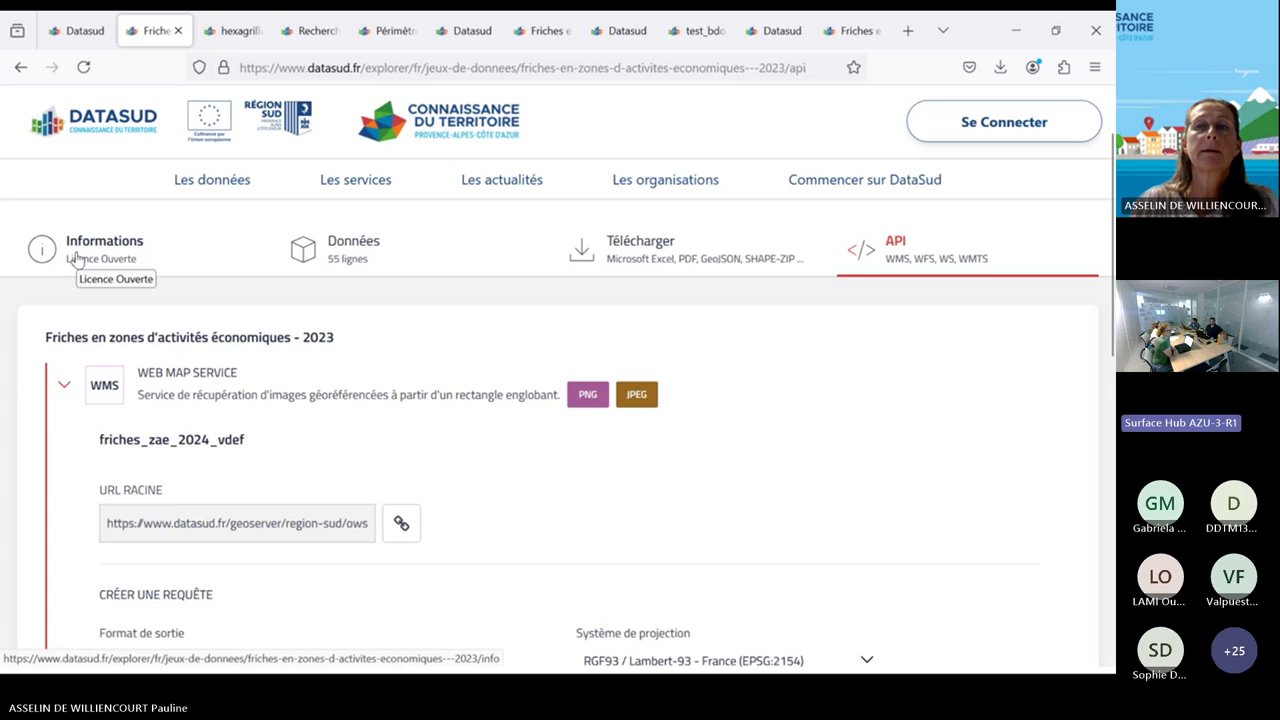
pyautogui.scroll(2, 78, 258)
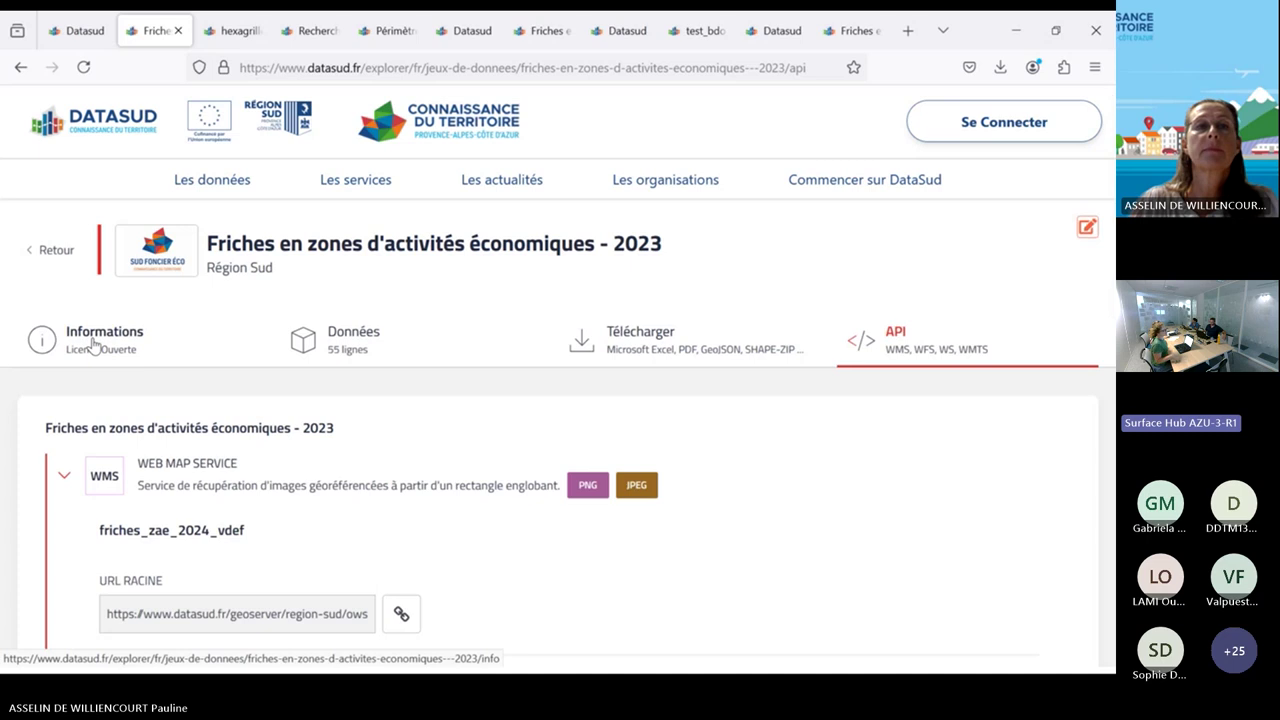
# Open the site's list of maps, then return to the Friches dataset's API page
pyautogui.click(213, 184)
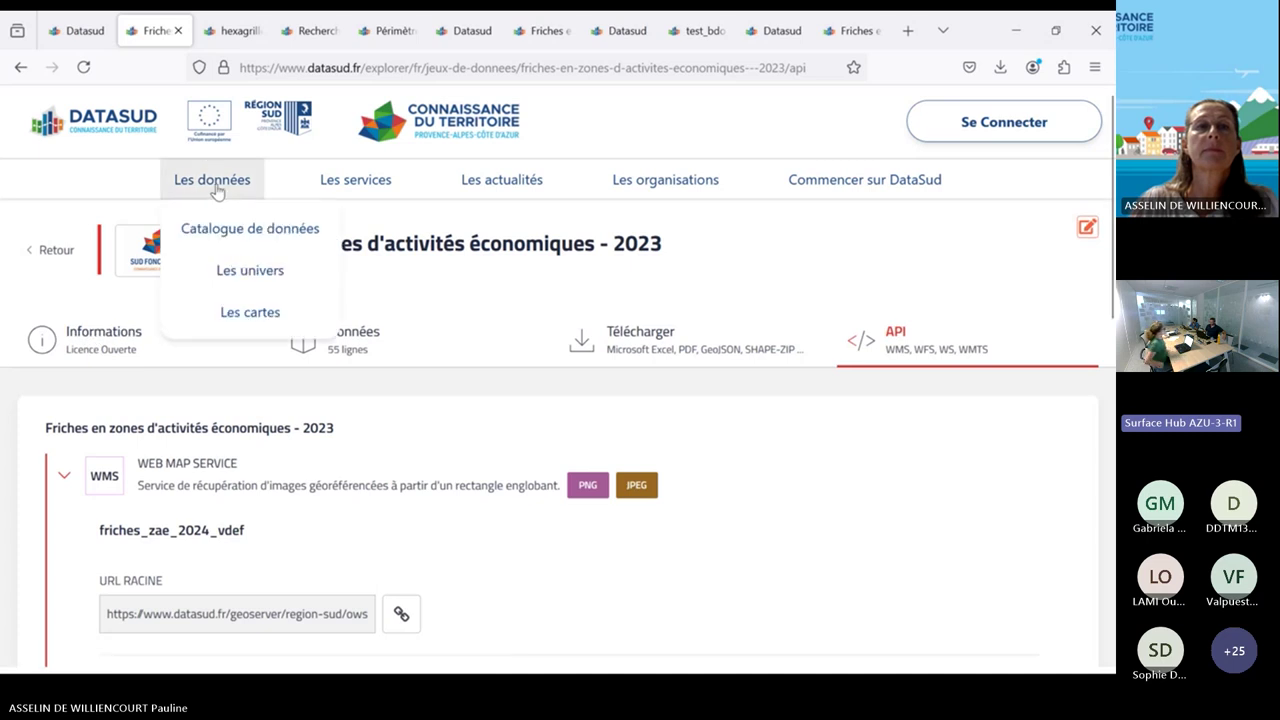
pyautogui.click(250, 318)
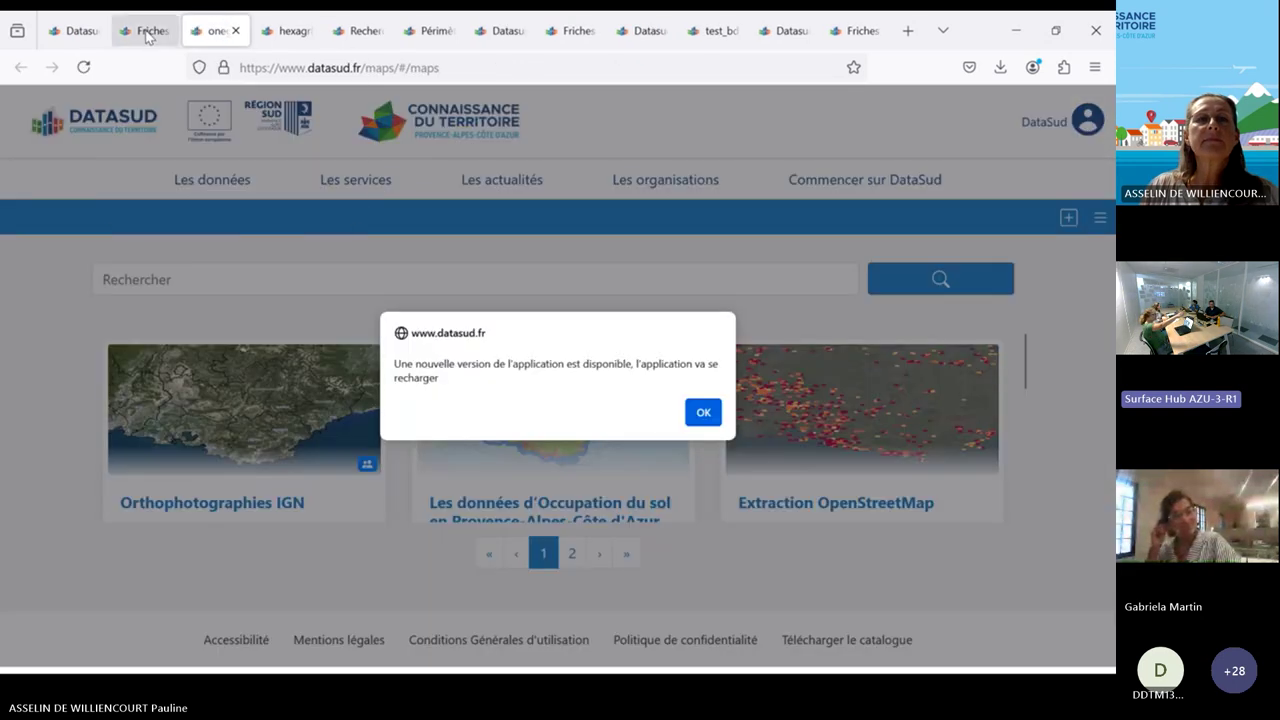
pyautogui.moveTo(149, 37)
pyautogui.click(147, 33)
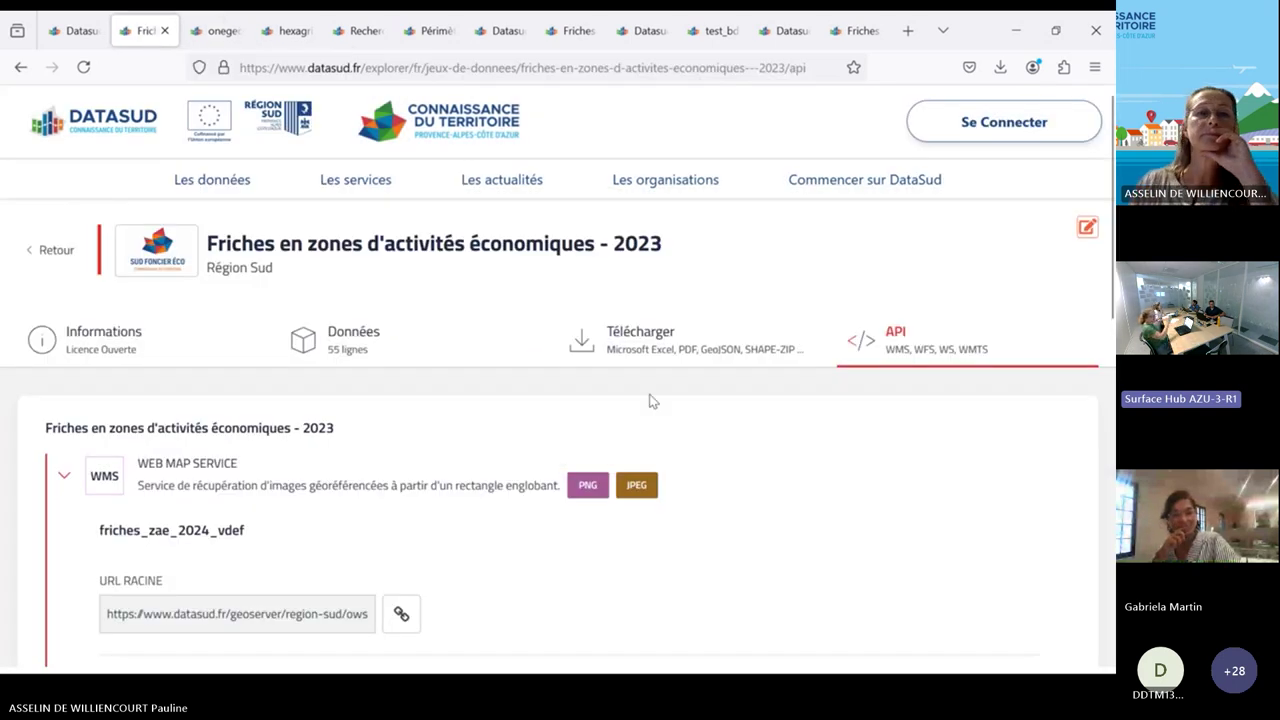
# Open the Friches dataset's records, compare the table and map views, and show only the map with the dataset's points centred
pyautogui.click(357, 340)
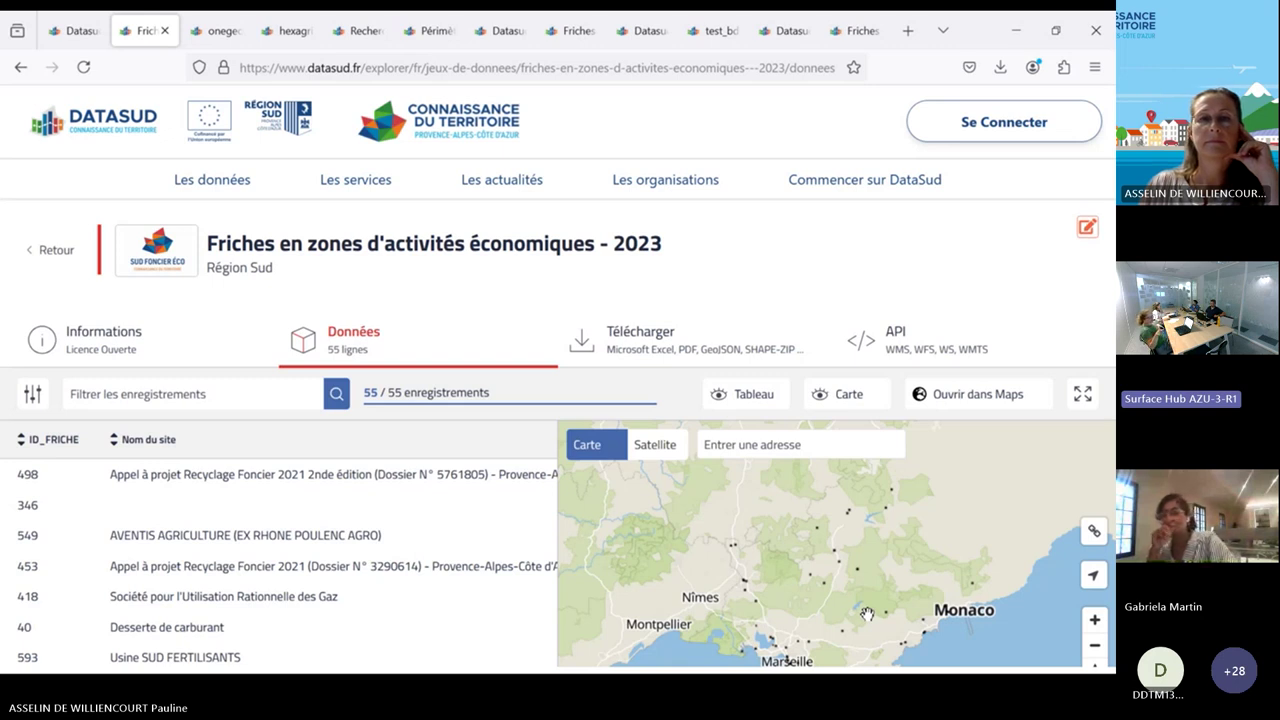
pyautogui.click(843, 398)
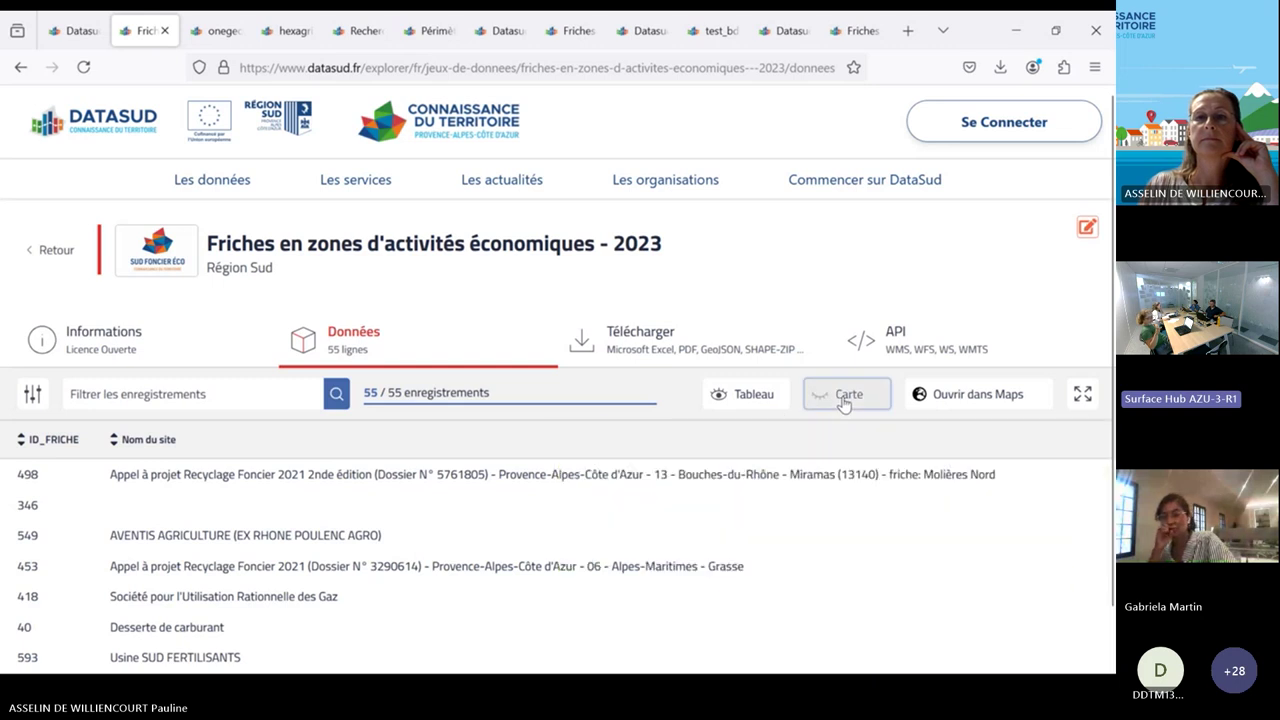
pyautogui.click(846, 397)
pyautogui.click(757, 398)
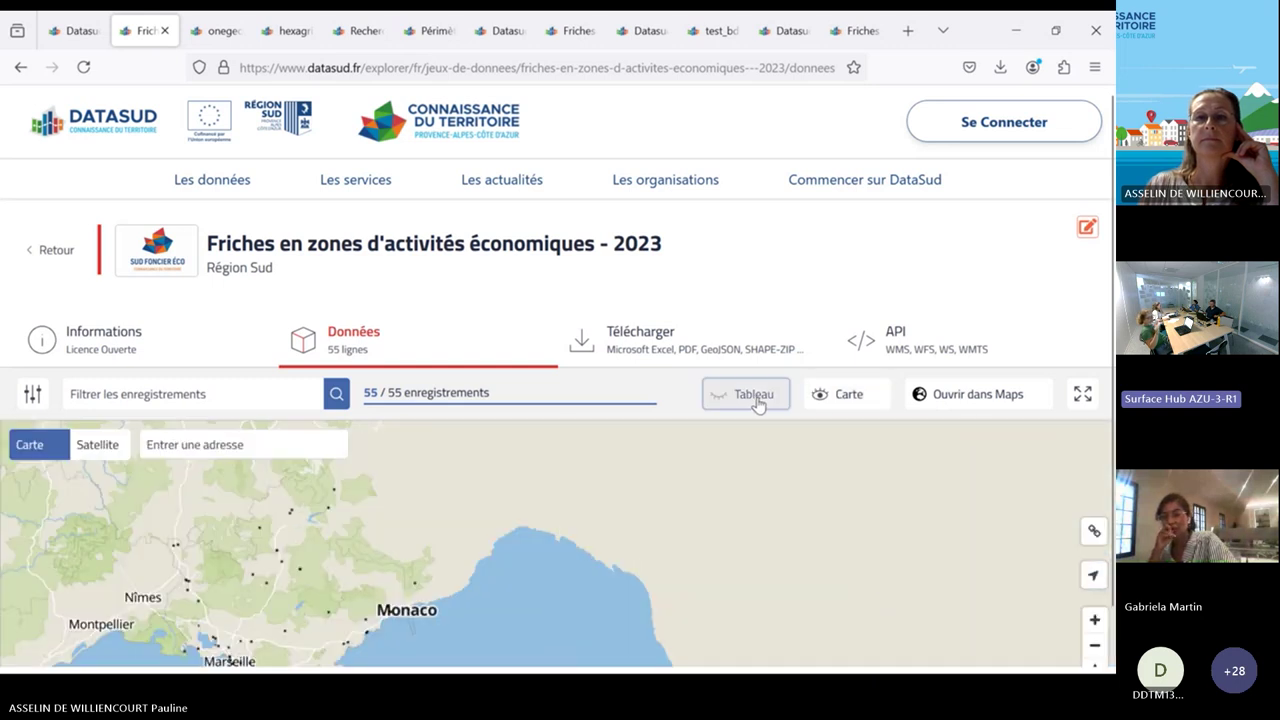
pyautogui.moveTo(262, 550); pyautogui.dragTo(502, 527)
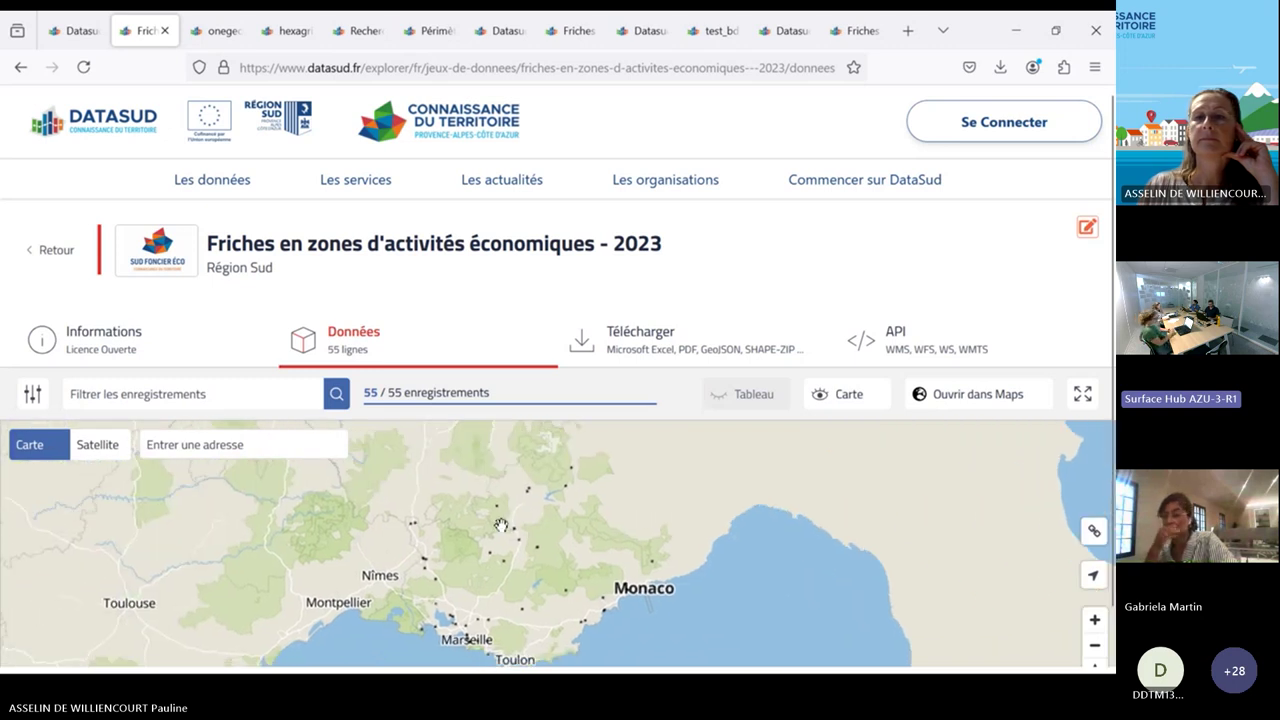
# Open the Friches data as a new map in Maps and return to the dataset's data page
pyautogui.click(1015, 400)
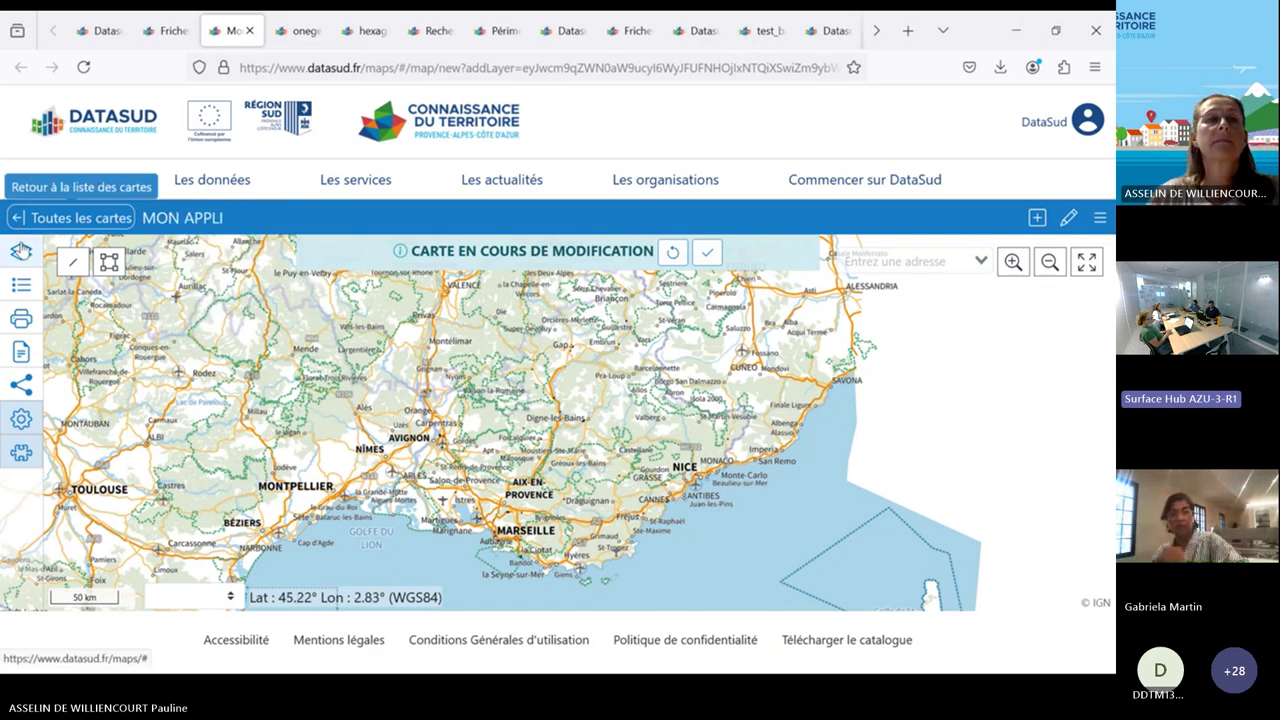
pyautogui.click(105, 30)
pyautogui.click(168, 30)
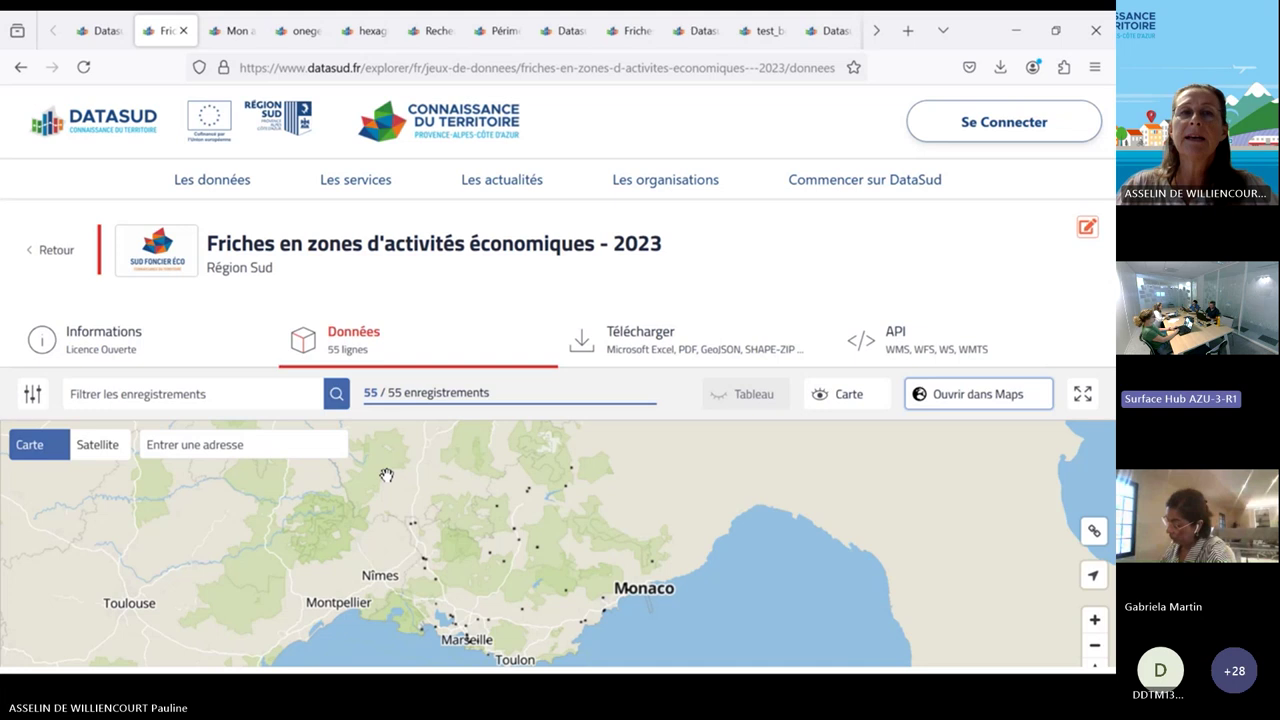
# Switch to the slide presentation and advance from the Télécharger slide to the next one
pyautogui.press('alt')
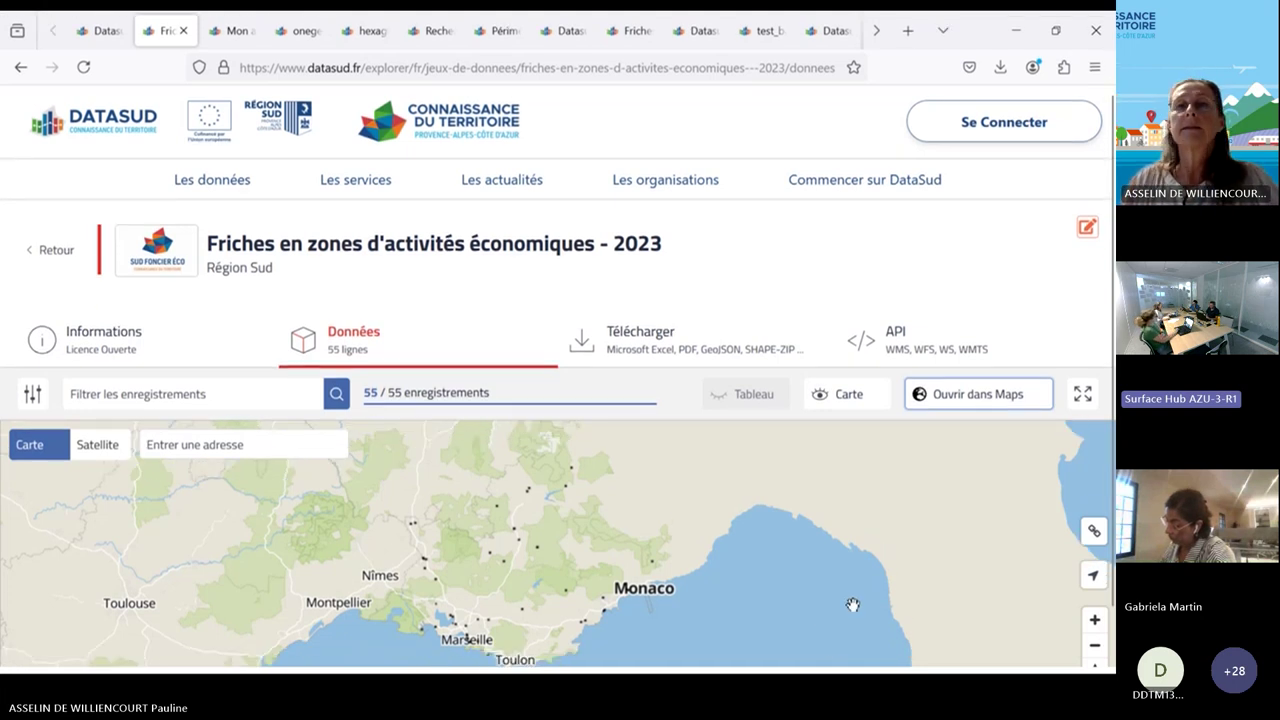
pyautogui.click(1016, 31)
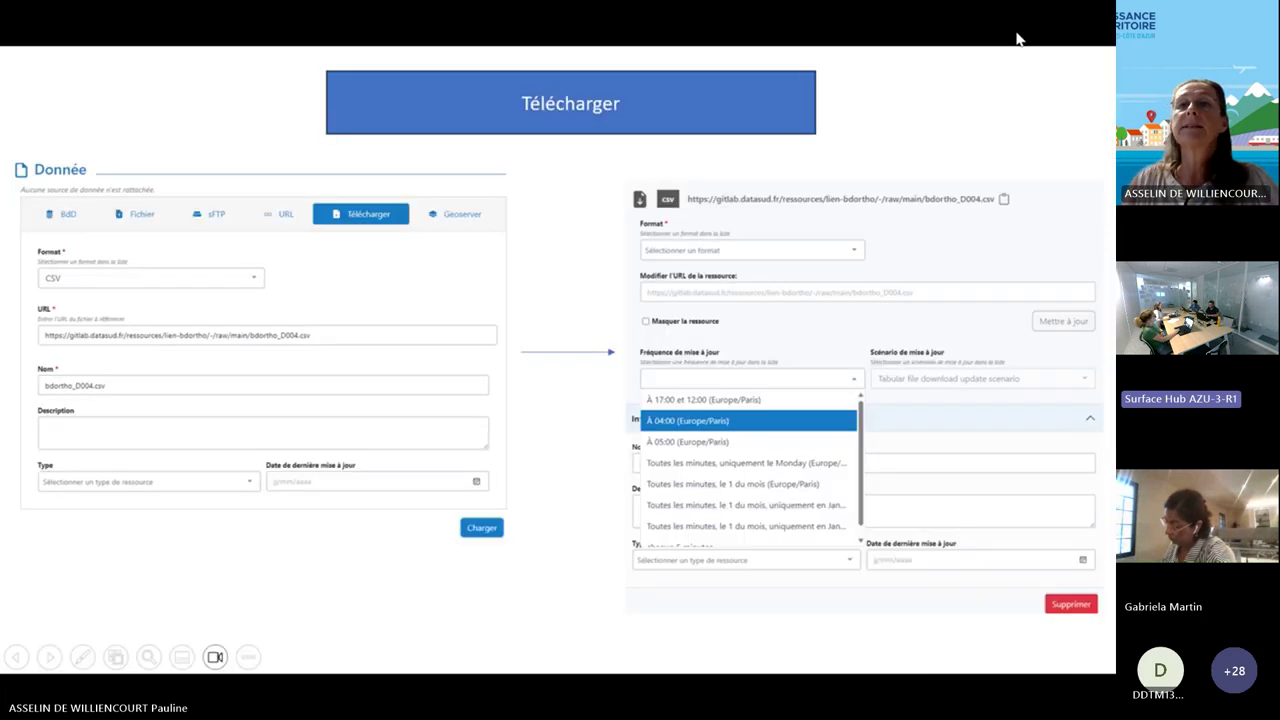
pyautogui.press('Right')
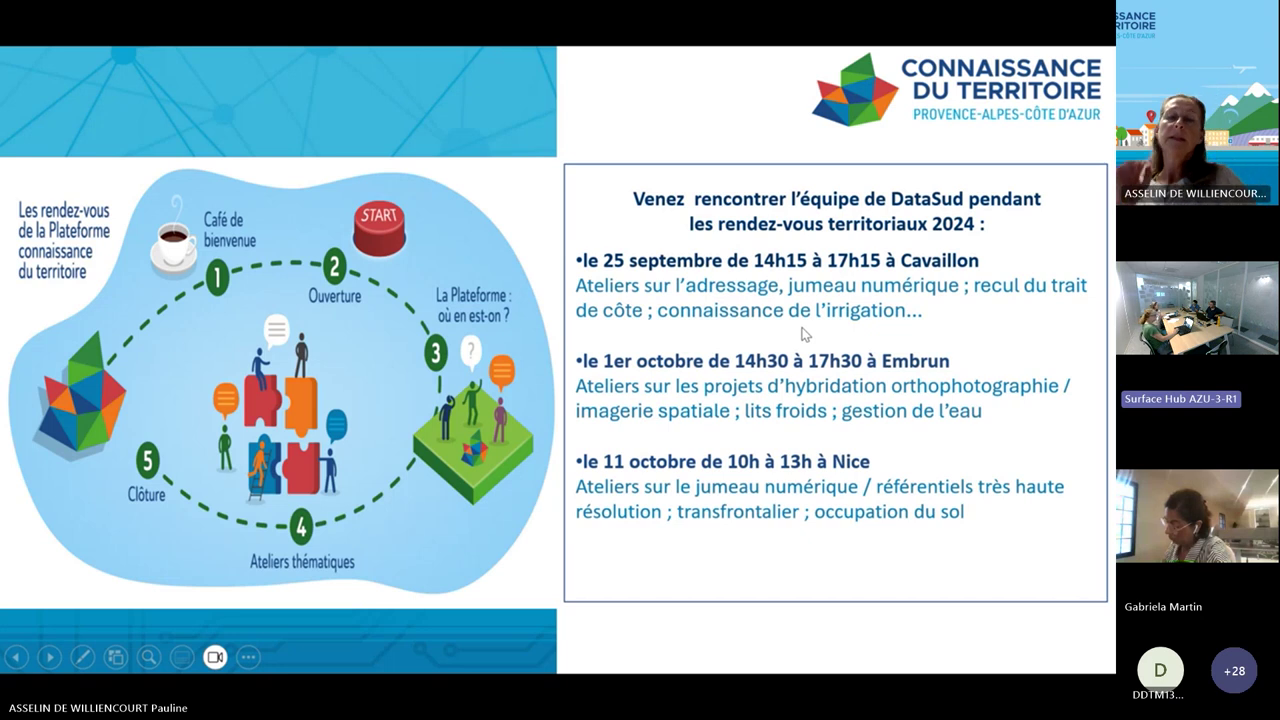
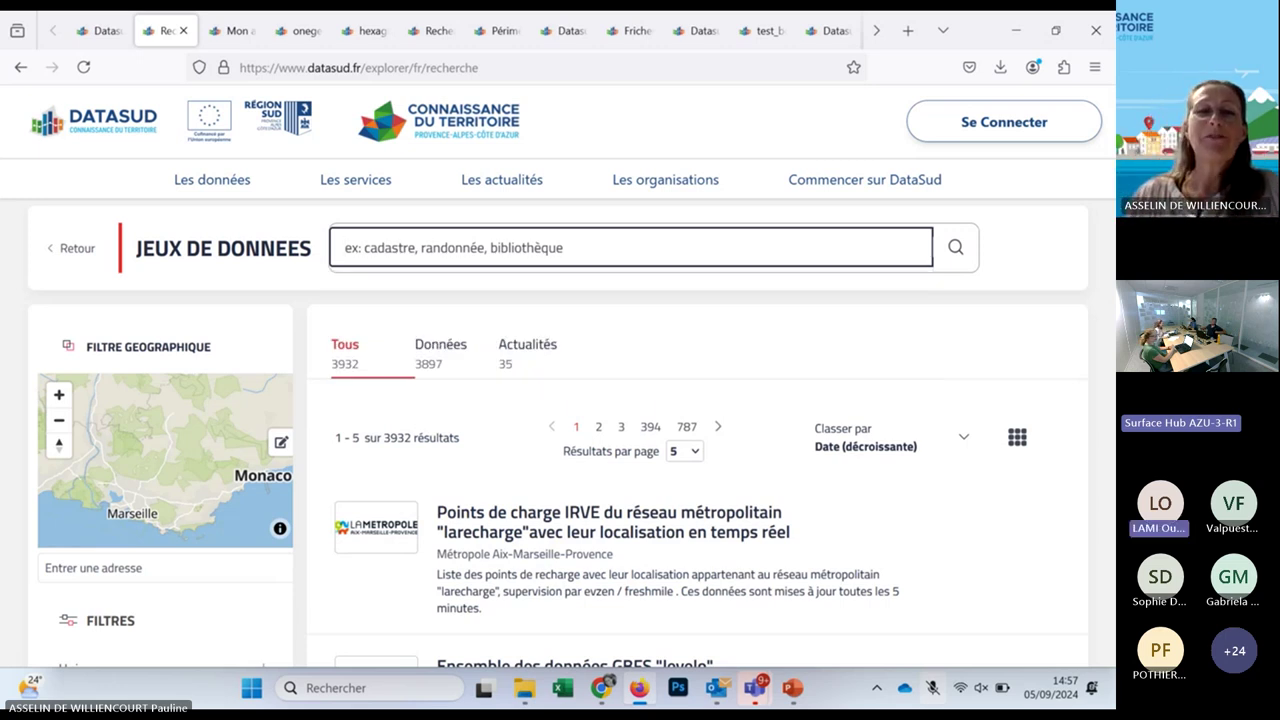
# Check the "Points de charge IRVE" dataset's page, return to the catalogue and filter it by the "Données indexées" type
pyautogui.click(597, 530)
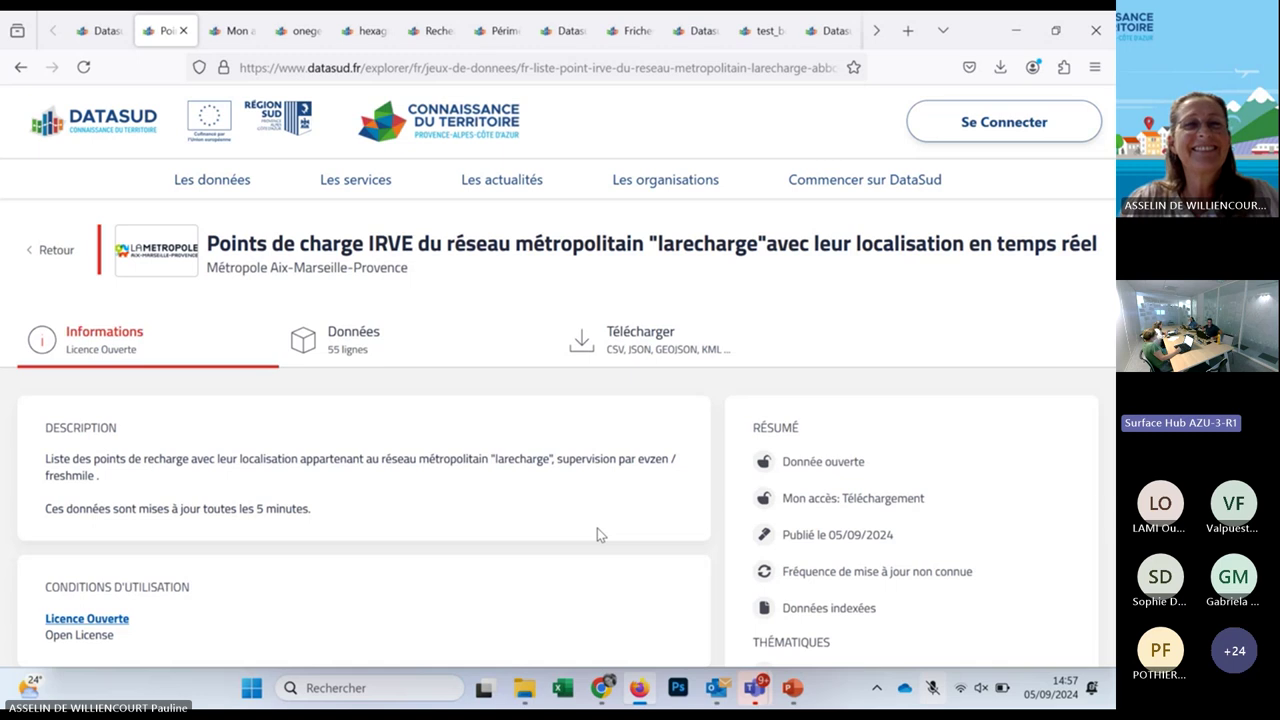
pyautogui.click(48, 250)
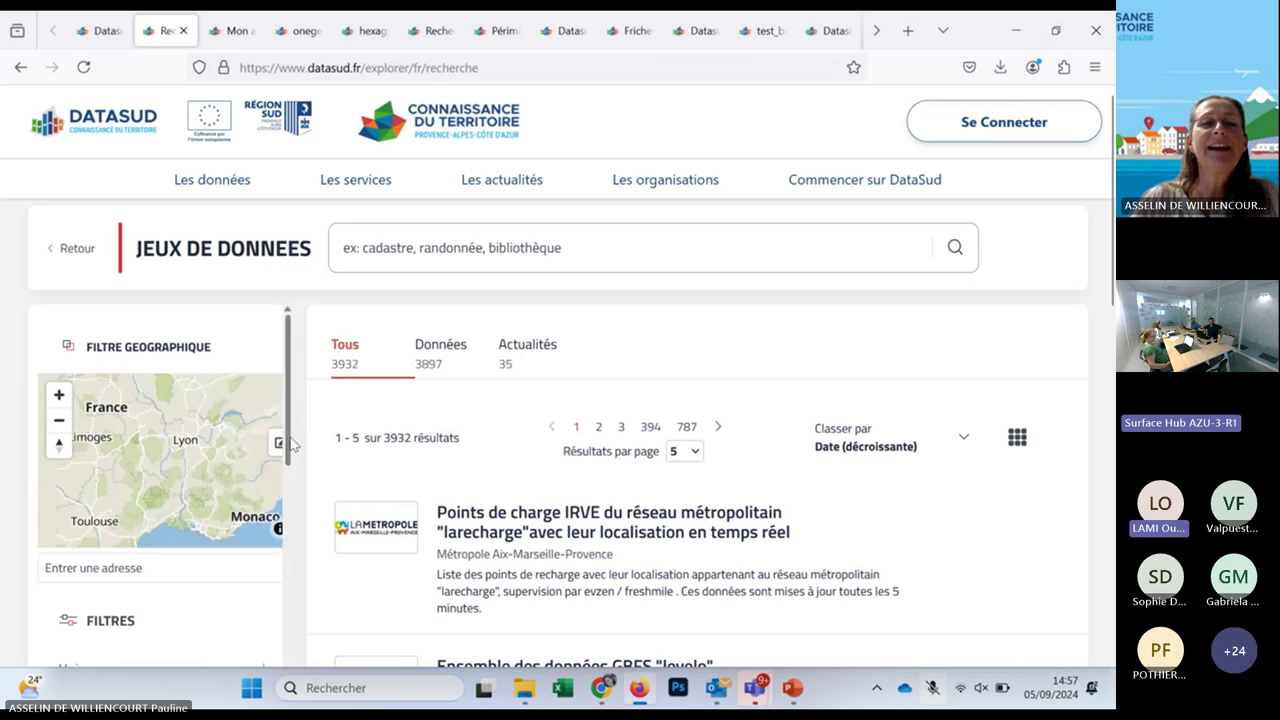
pyautogui.moveTo(287, 447); pyautogui.dragTo(258, 642)
pyautogui.scroll(-2, 258, 642)
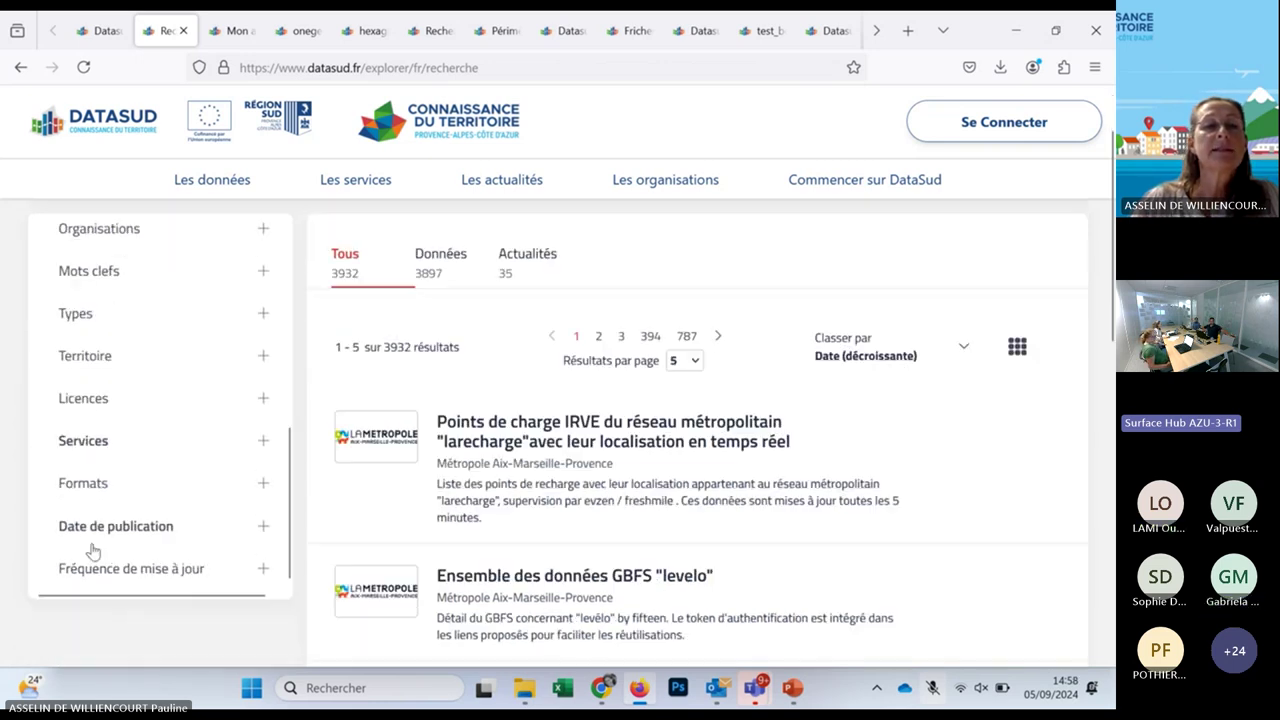
pyautogui.click(80, 316)
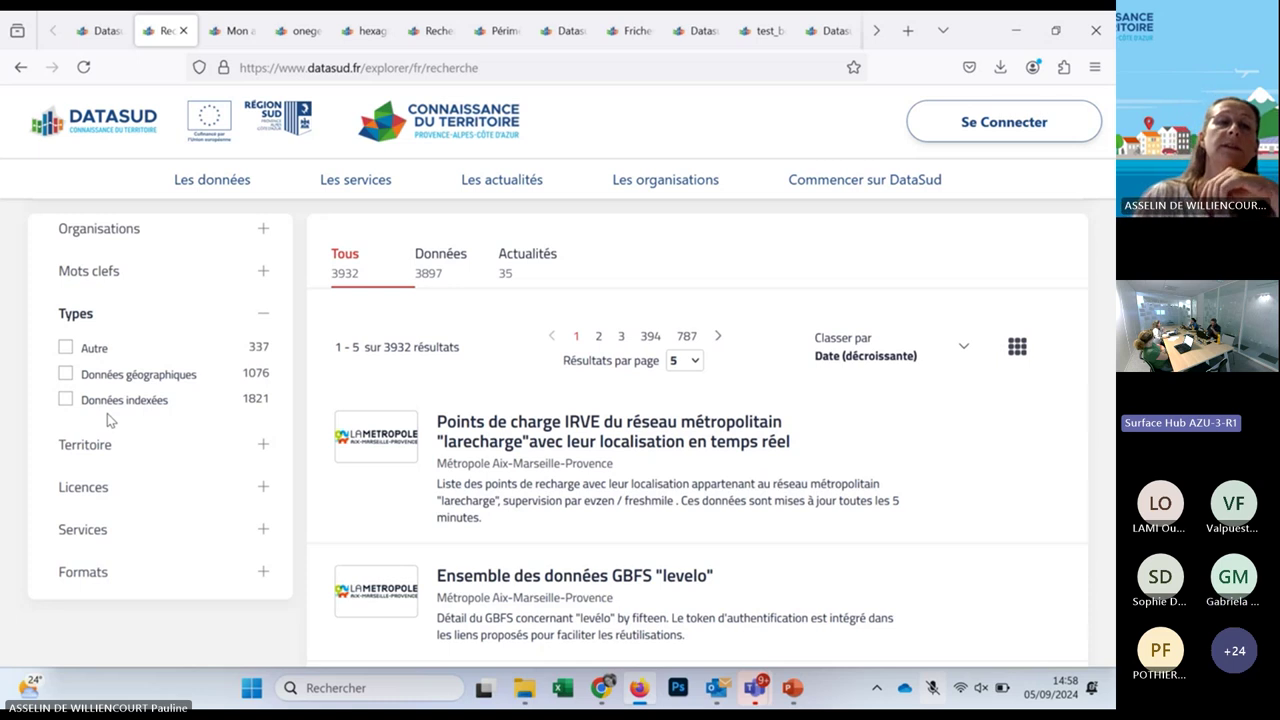
pyautogui.click(66, 400)
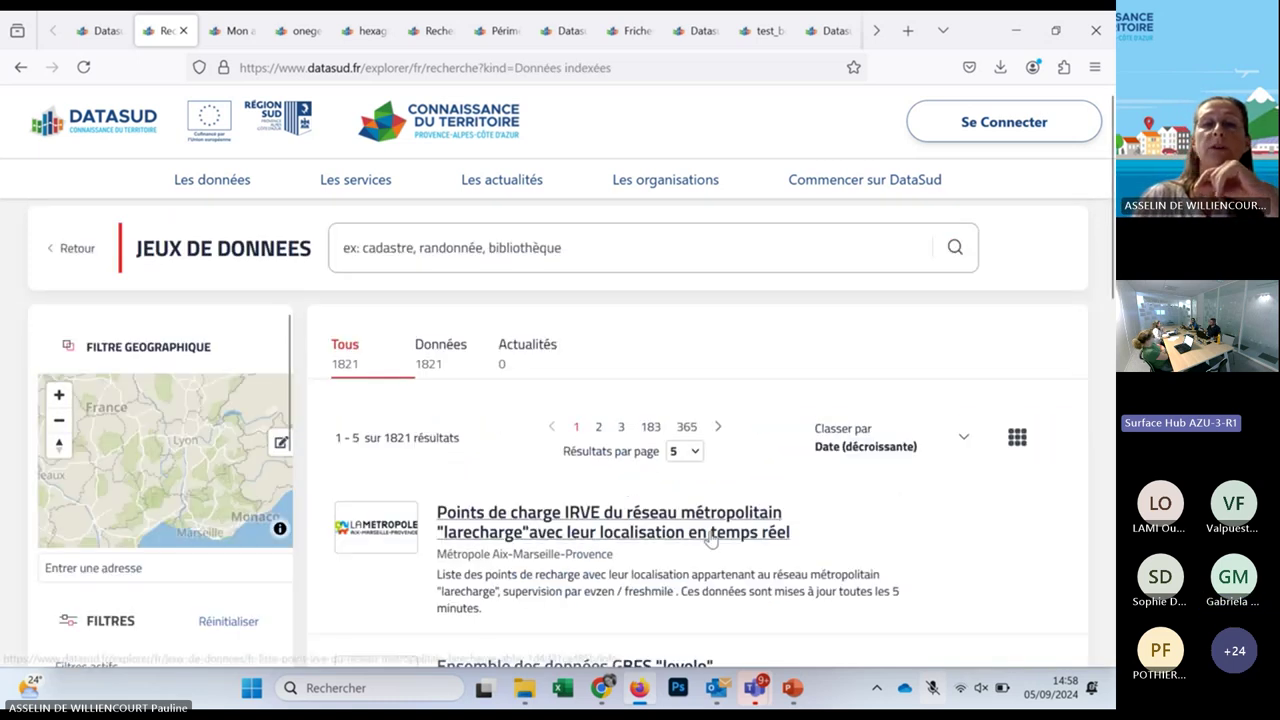
# Open the "Points de charge IRVE" dataset from the filtered results and review its description, licence, keywords and summary
pyautogui.scroll(-3, 697, 528)
pyautogui.scroll(2, 685, 521)
pyautogui.click(685, 521)
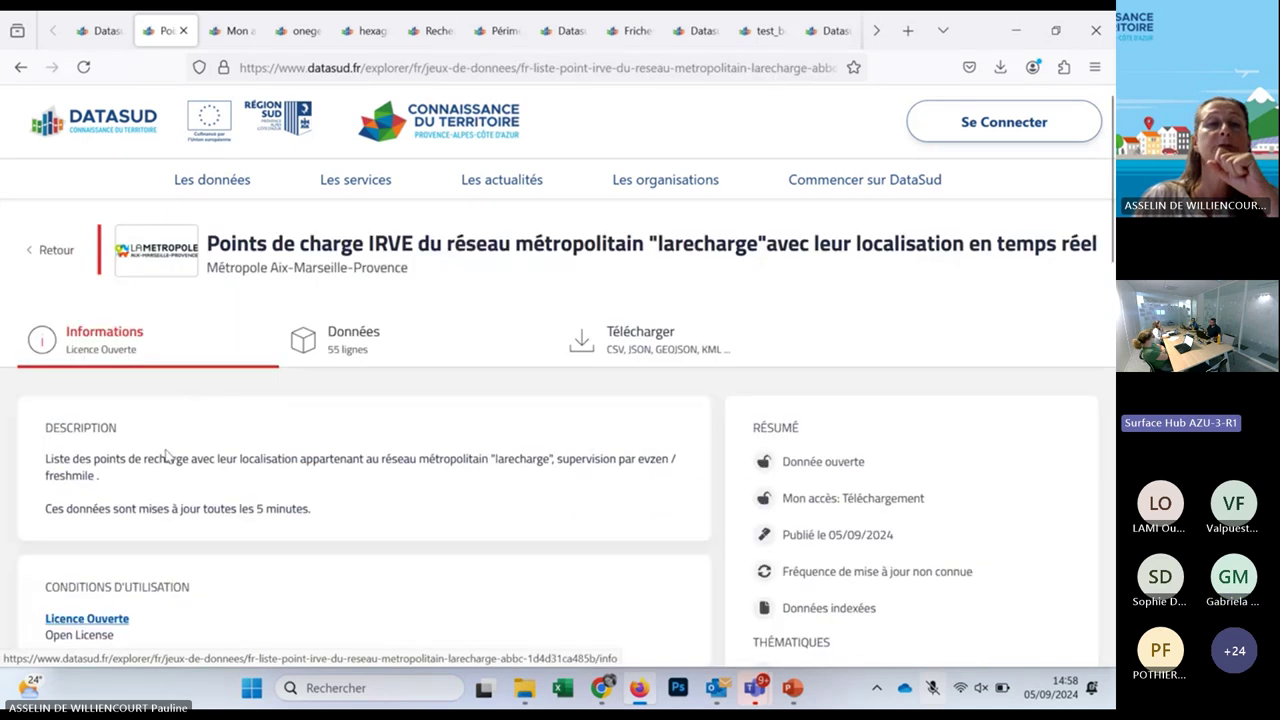
pyautogui.scroll(-3, 220, 463)
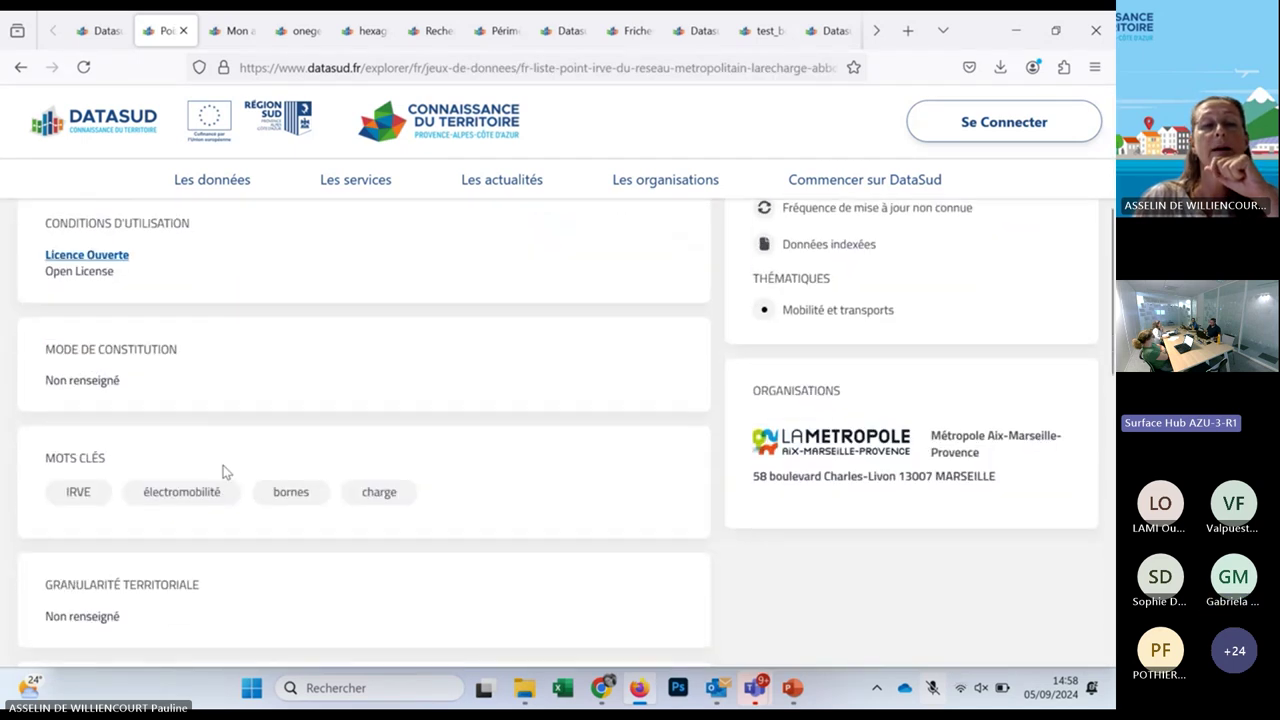
pyautogui.scroll(-3, 223, 471)
pyautogui.scroll(6, 223, 471)
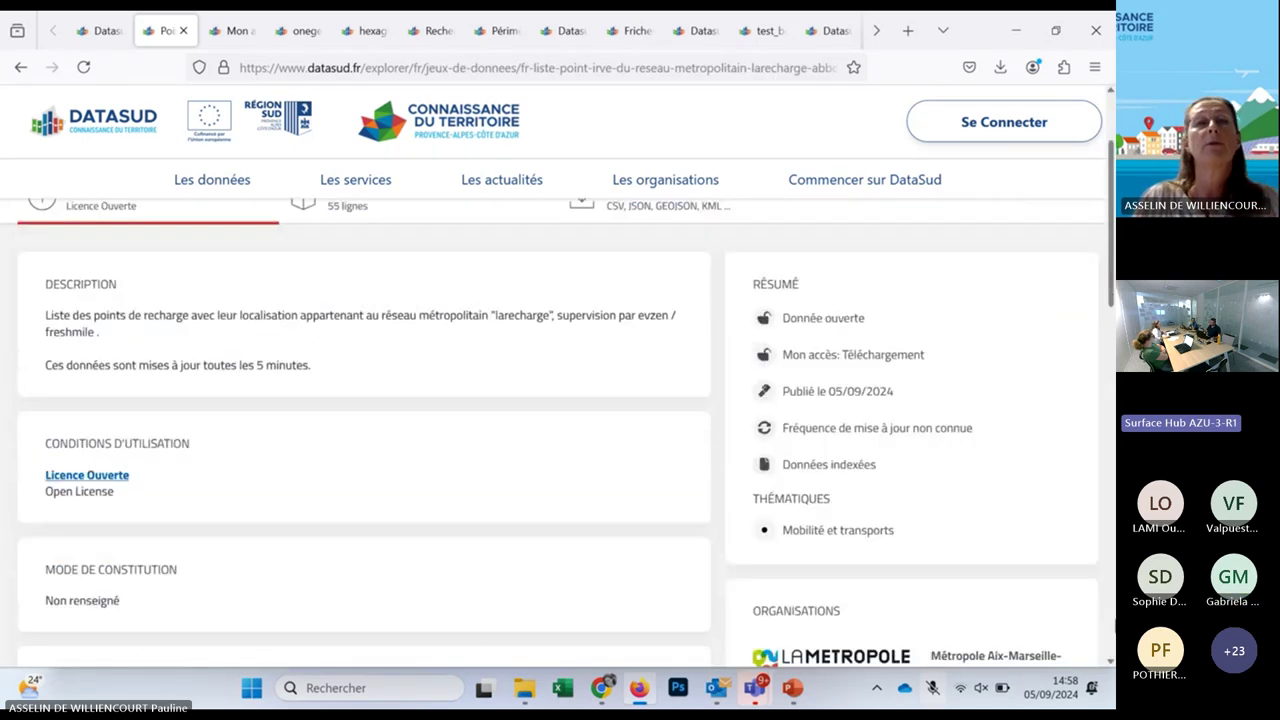
# Go back to the DataSud portal's home page and open its list of maps
pyautogui.moveTo(177, 195)
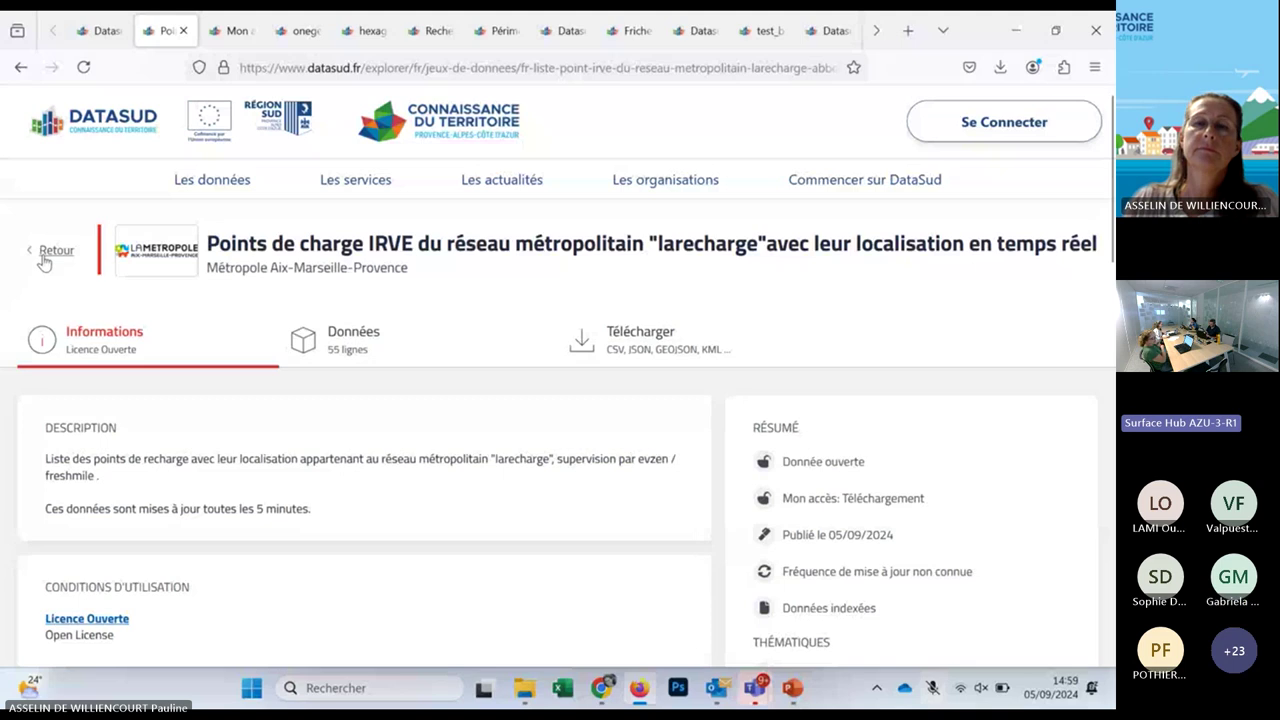
pyautogui.click(94, 131)
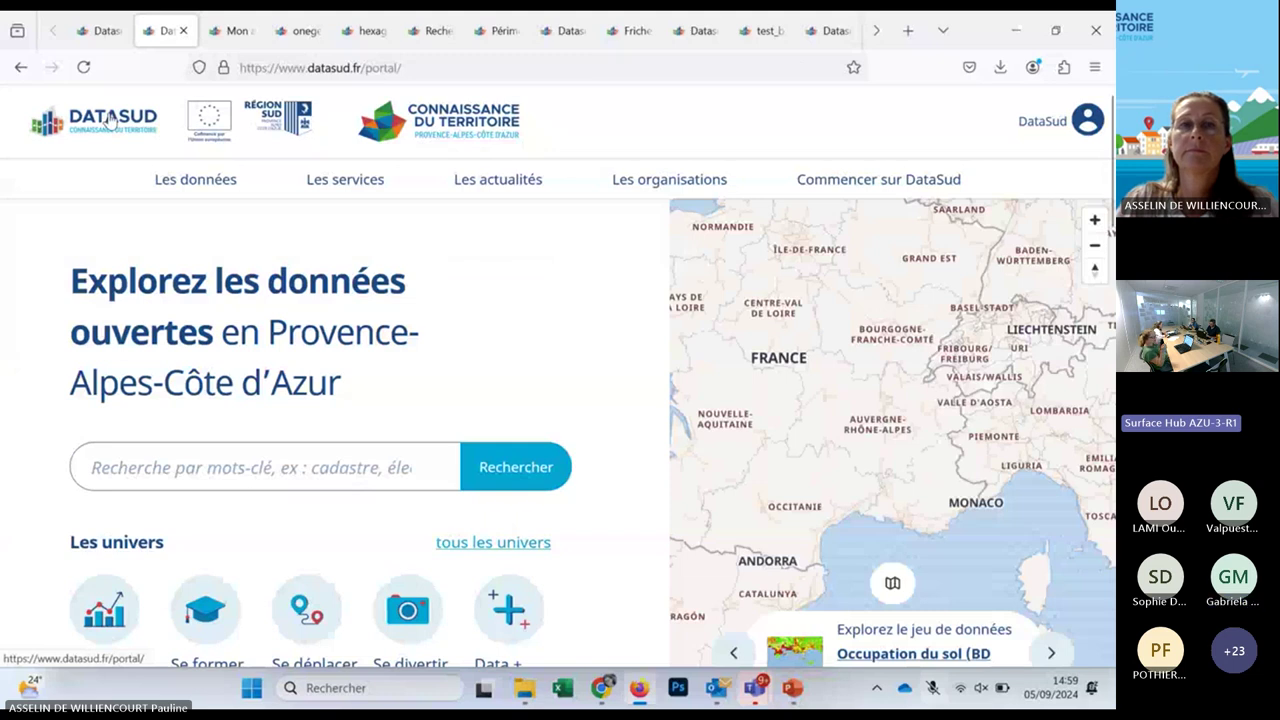
pyautogui.moveTo(205, 172)
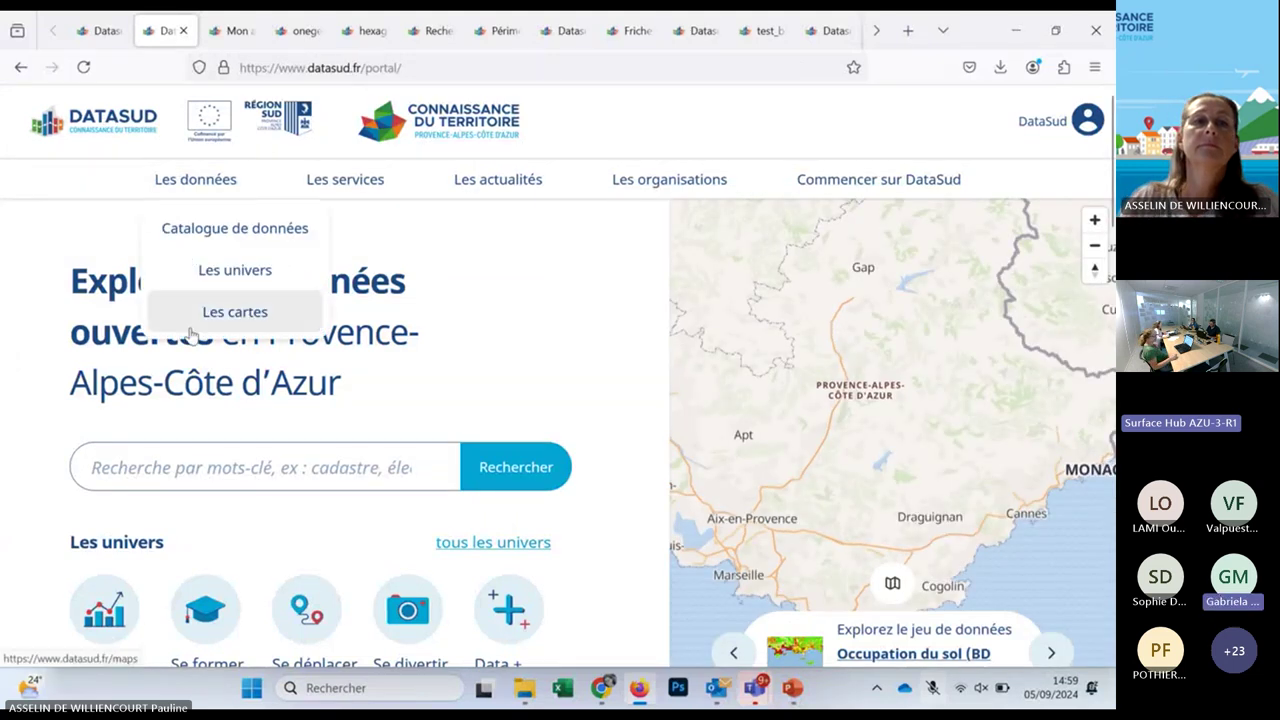
pyautogui.click(235, 318)
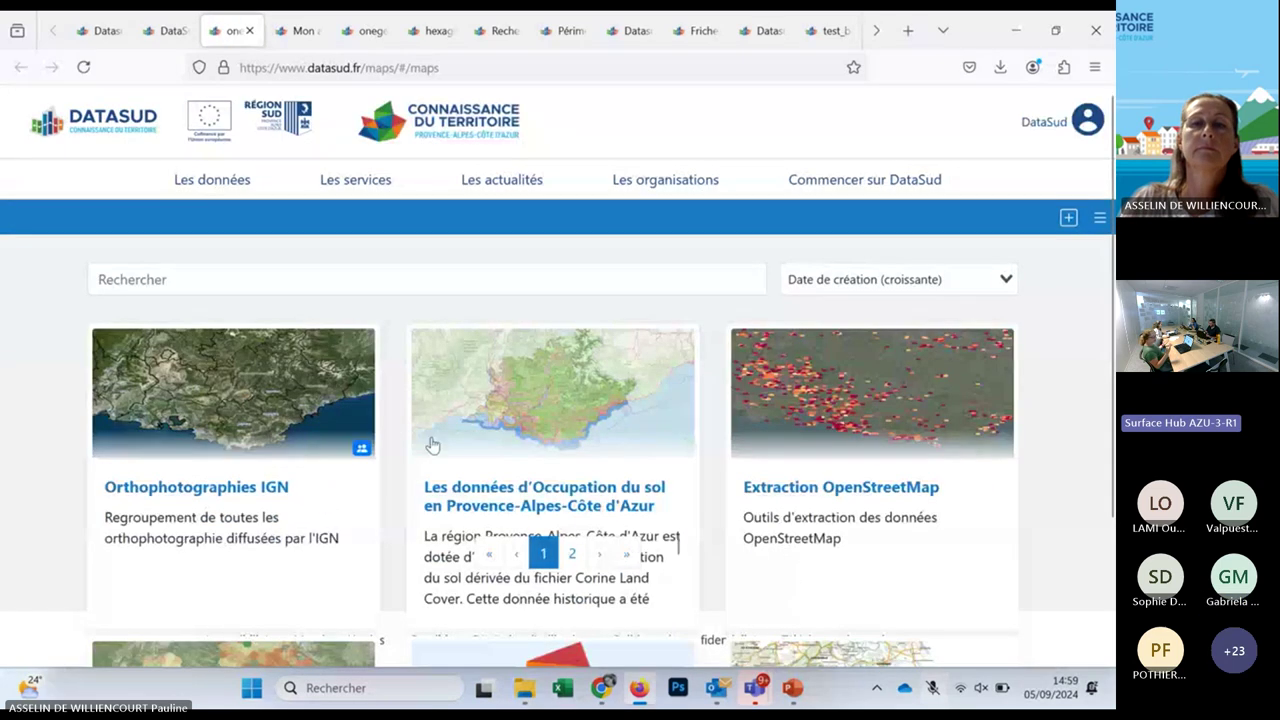
# Open the map "Les données d'Occupation du sol en Provence-Alpes-Côte d'Azur" from the map list and display its data layers
pyautogui.scroll(-2, 455, 492)
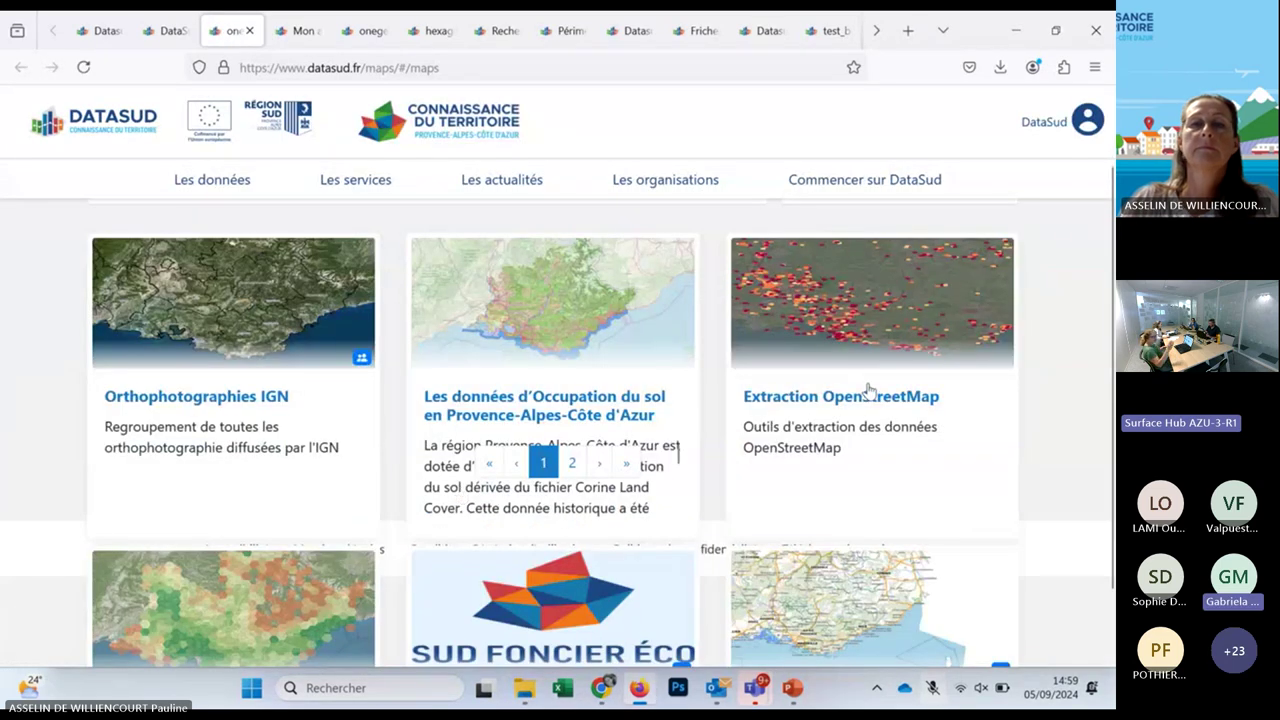
pyautogui.click(648, 400)
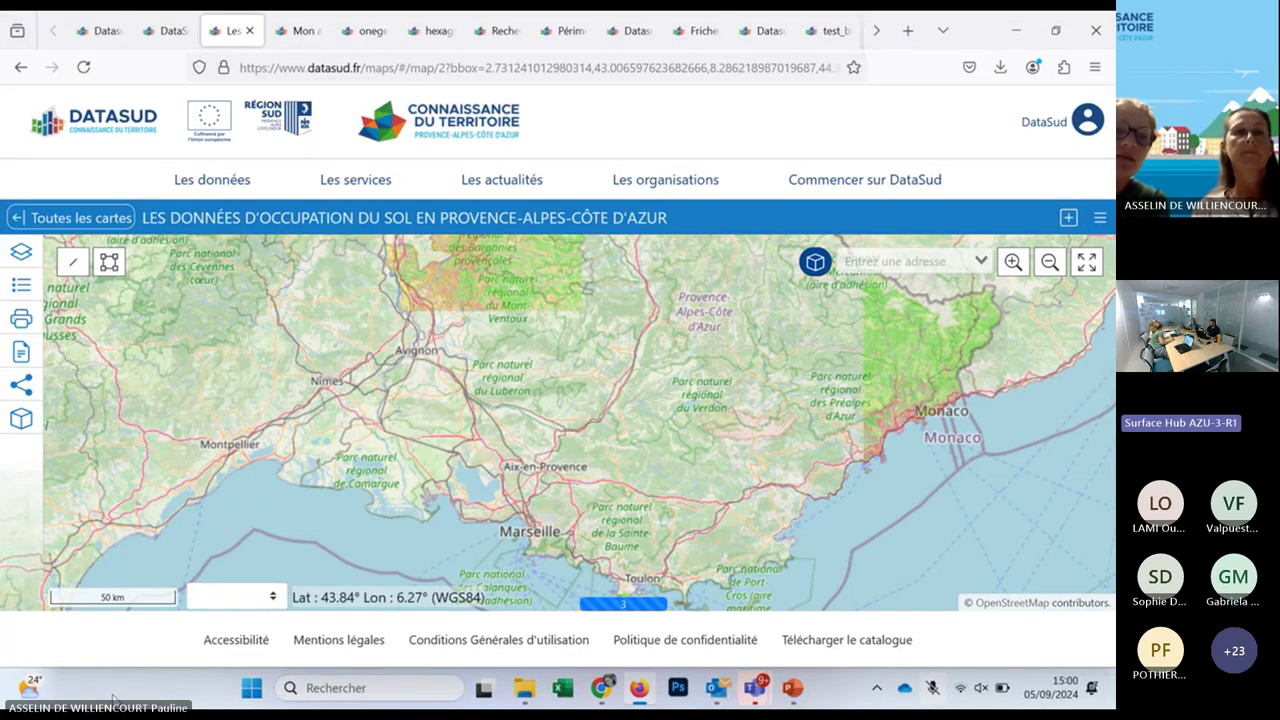
pyautogui.click(22, 252)
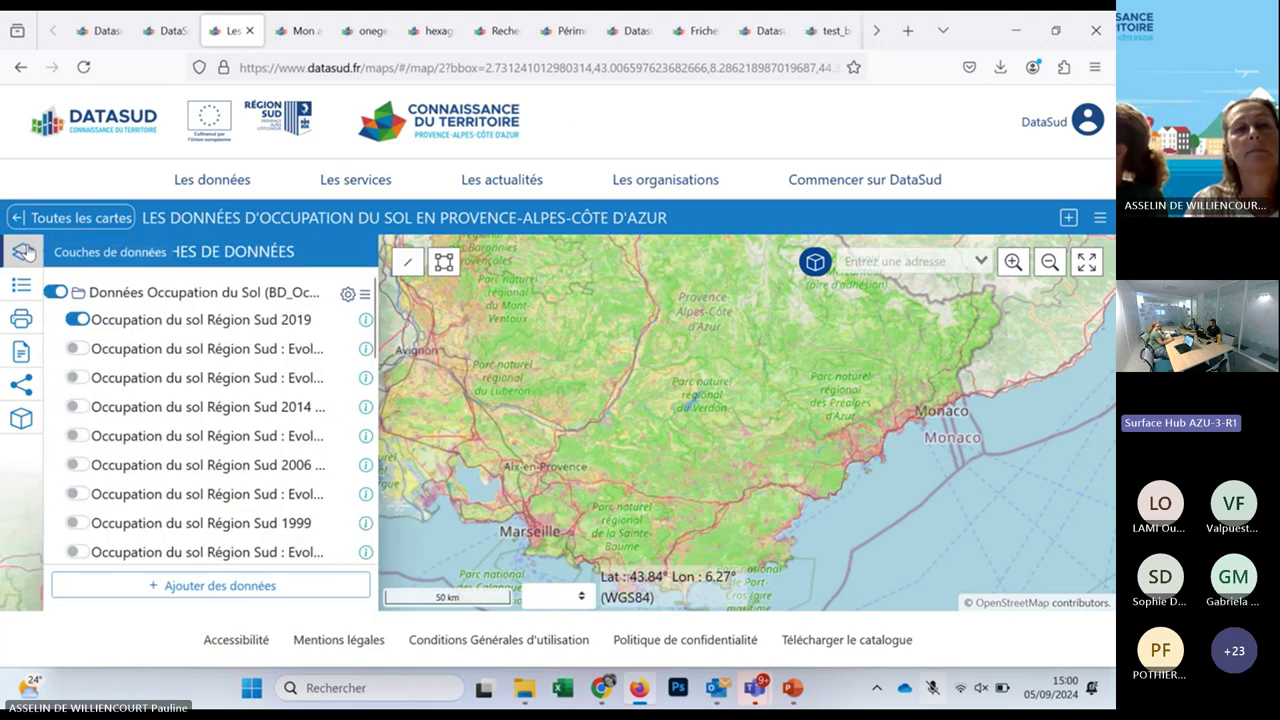
# Start adding data to the map, list the layers of the DREAL PACA server under WMS, WFS, WMTS, and check the GeoJson option
pyautogui.click(249, 595)
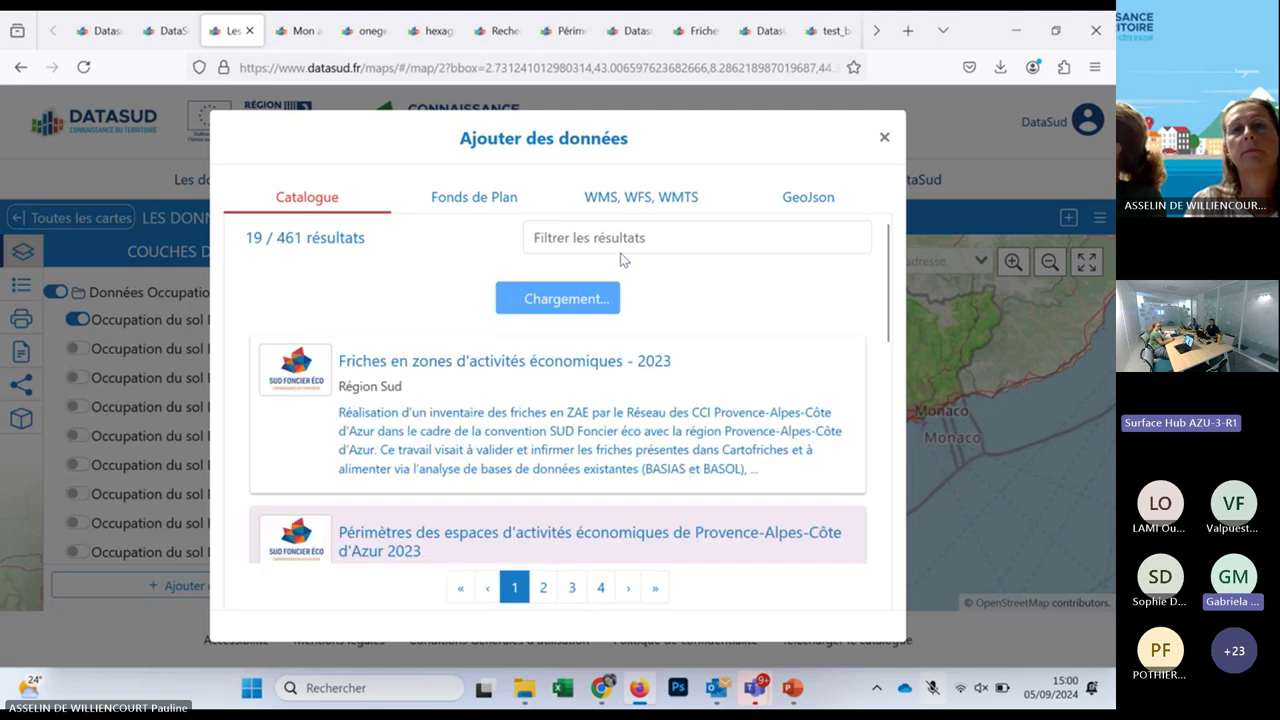
pyautogui.click(667, 202)
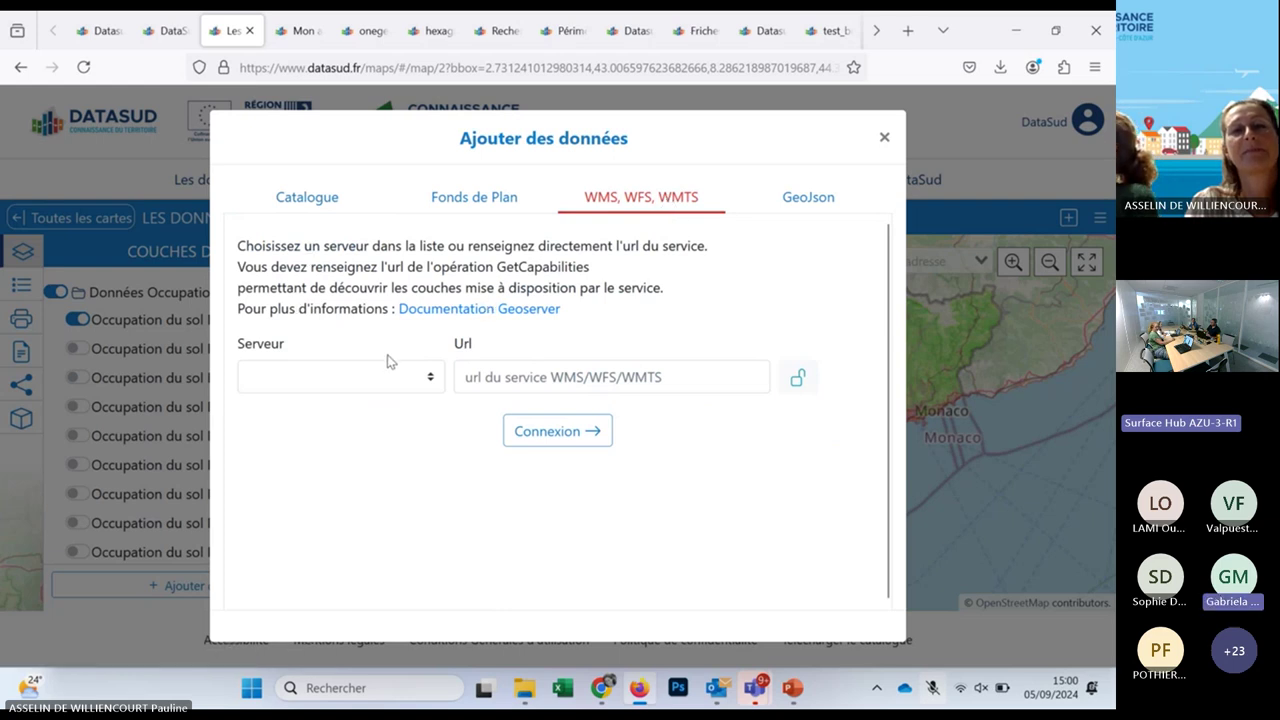
pyautogui.click(429, 379)
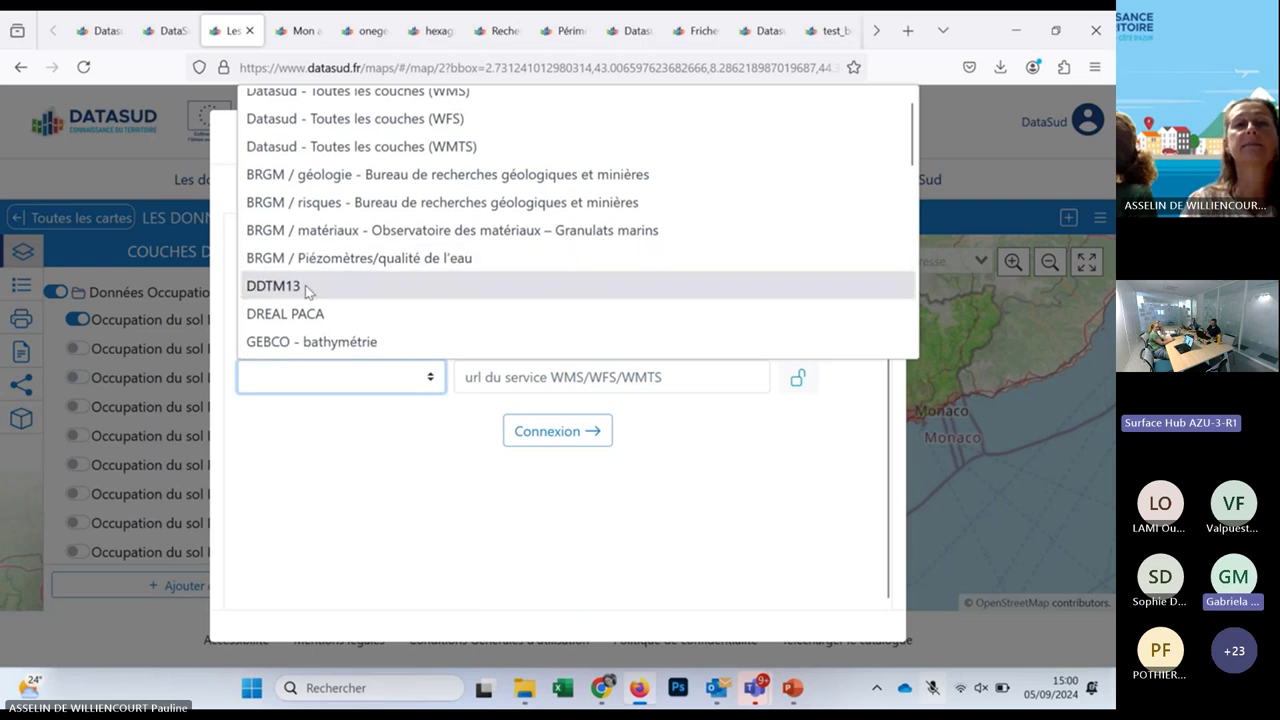
pyautogui.click(316, 316)
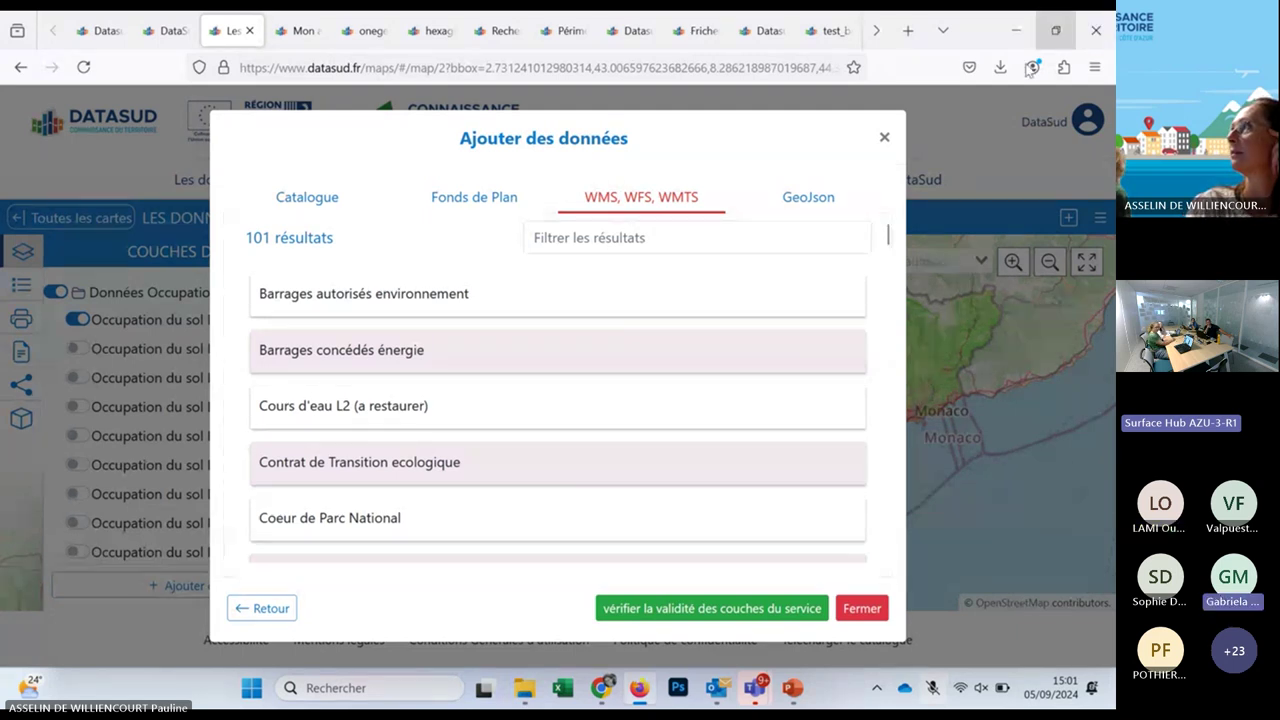
pyautogui.click(803, 201)
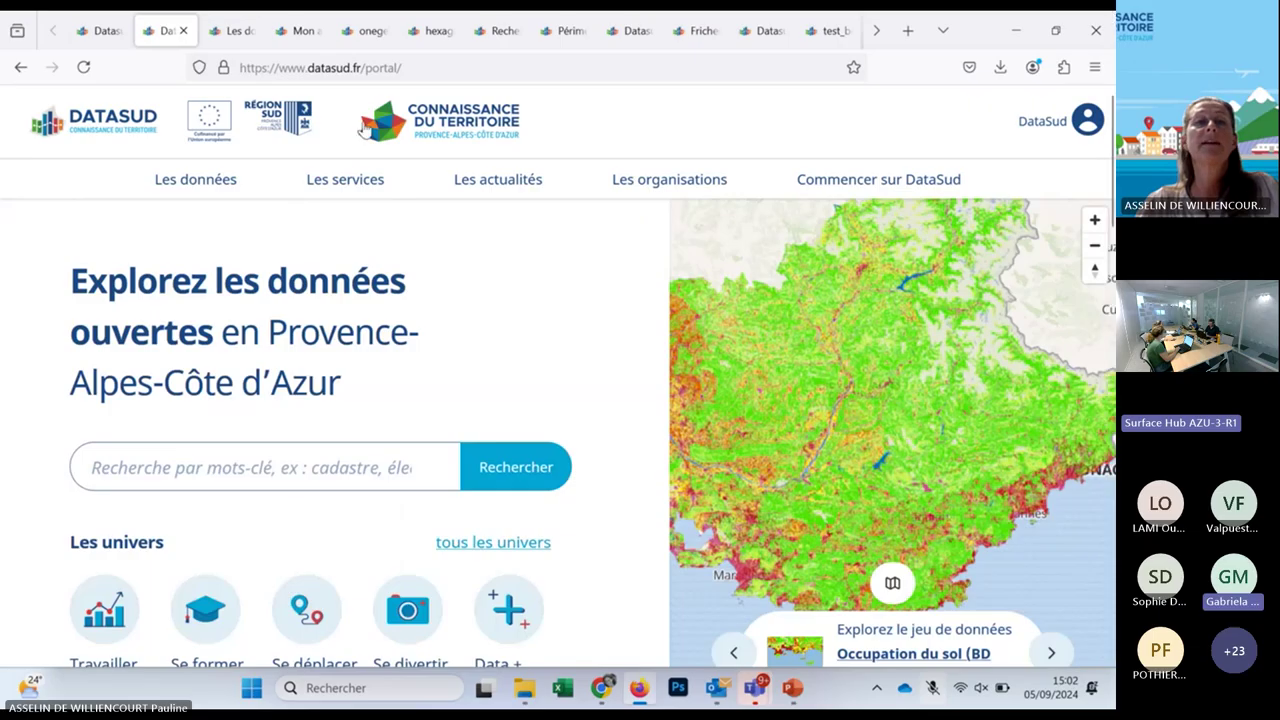
# Open the "DataSud - Expertises Territoires" service from the portal's services and follow its link to the DataSud community site
pyautogui.click(360, 190)
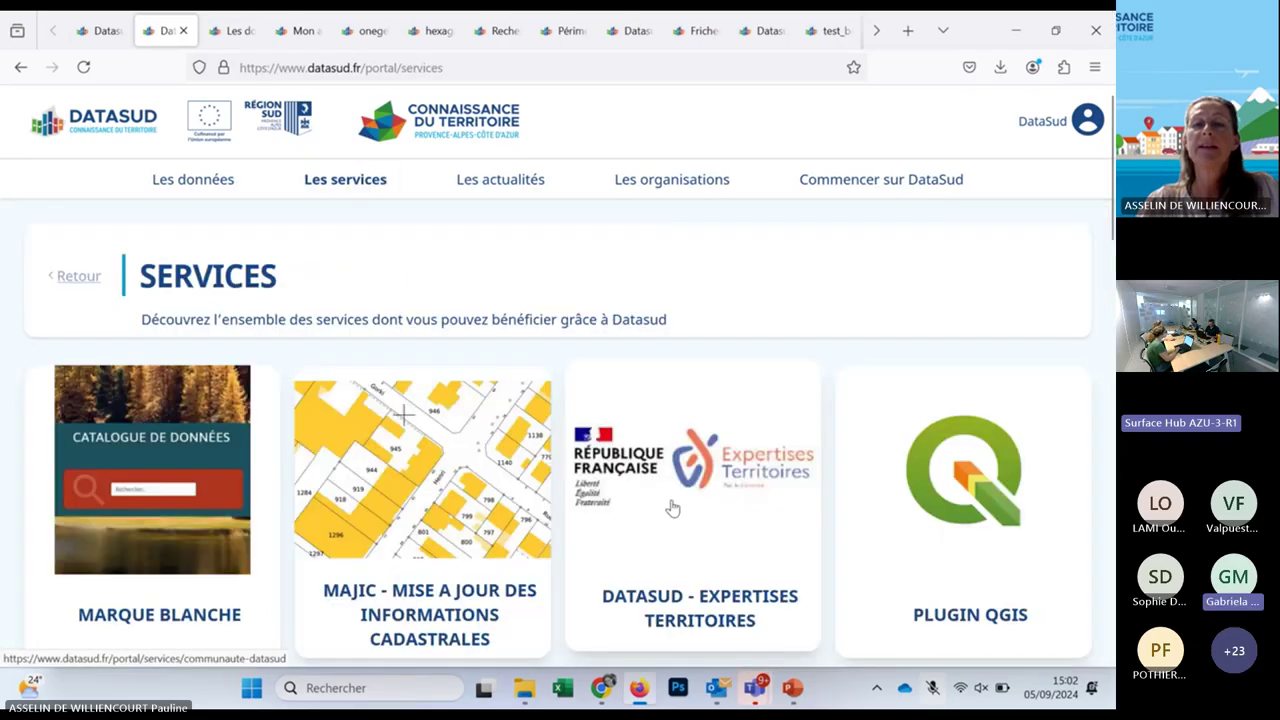
pyautogui.click(671, 506)
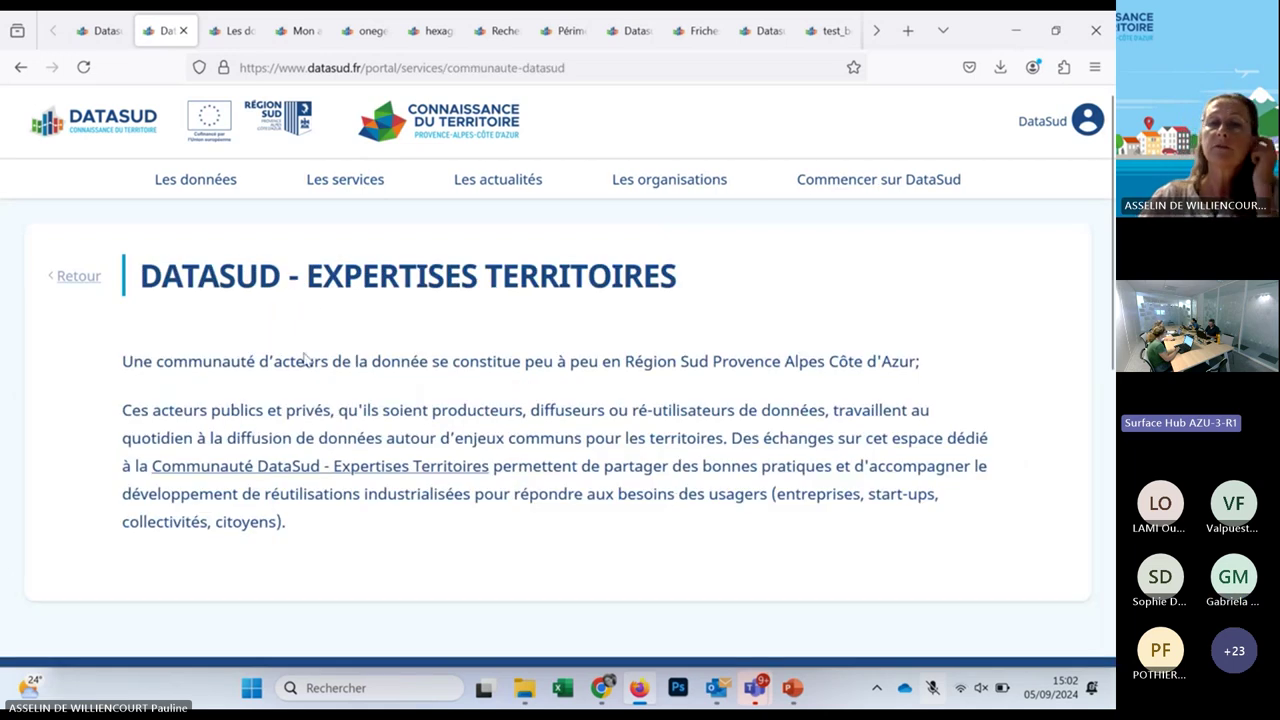
pyautogui.scroll(-2, 301, 416)
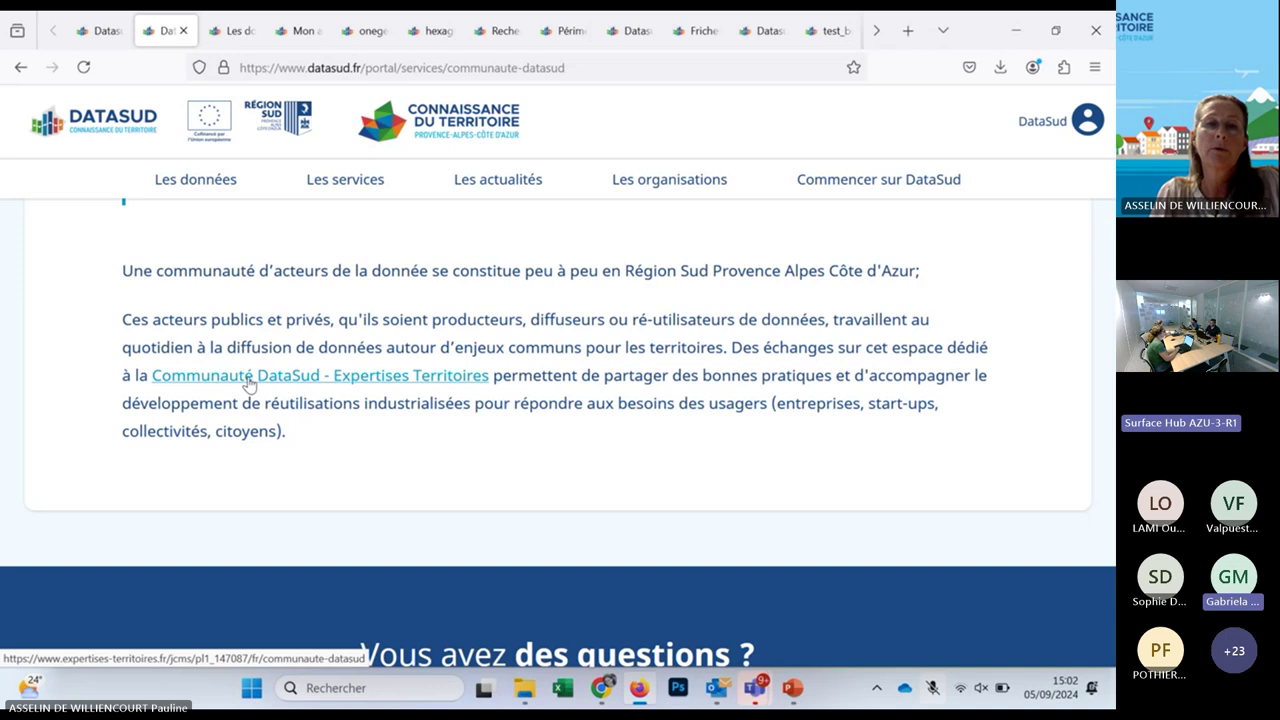
pyautogui.click(249, 376)
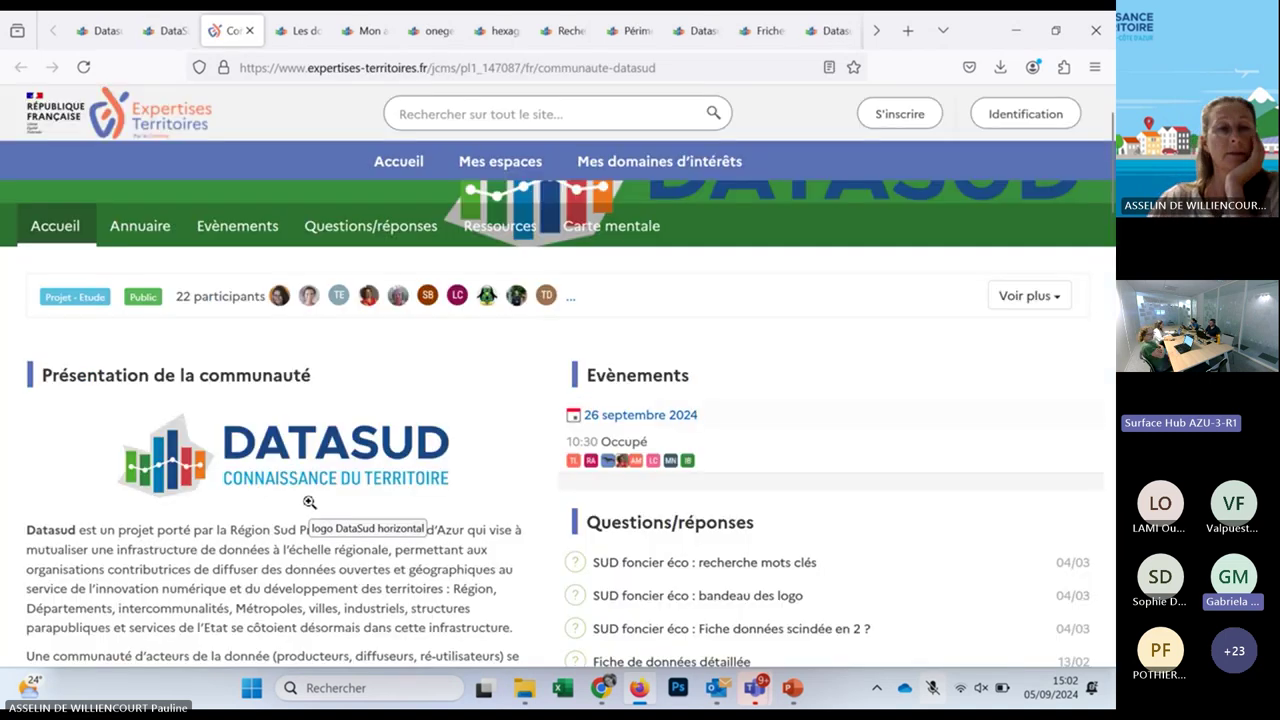
# Review the Communauté DataSud home page, including its presentation, events and questions/answers
pyautogui.scroll(-1, 309, 503)
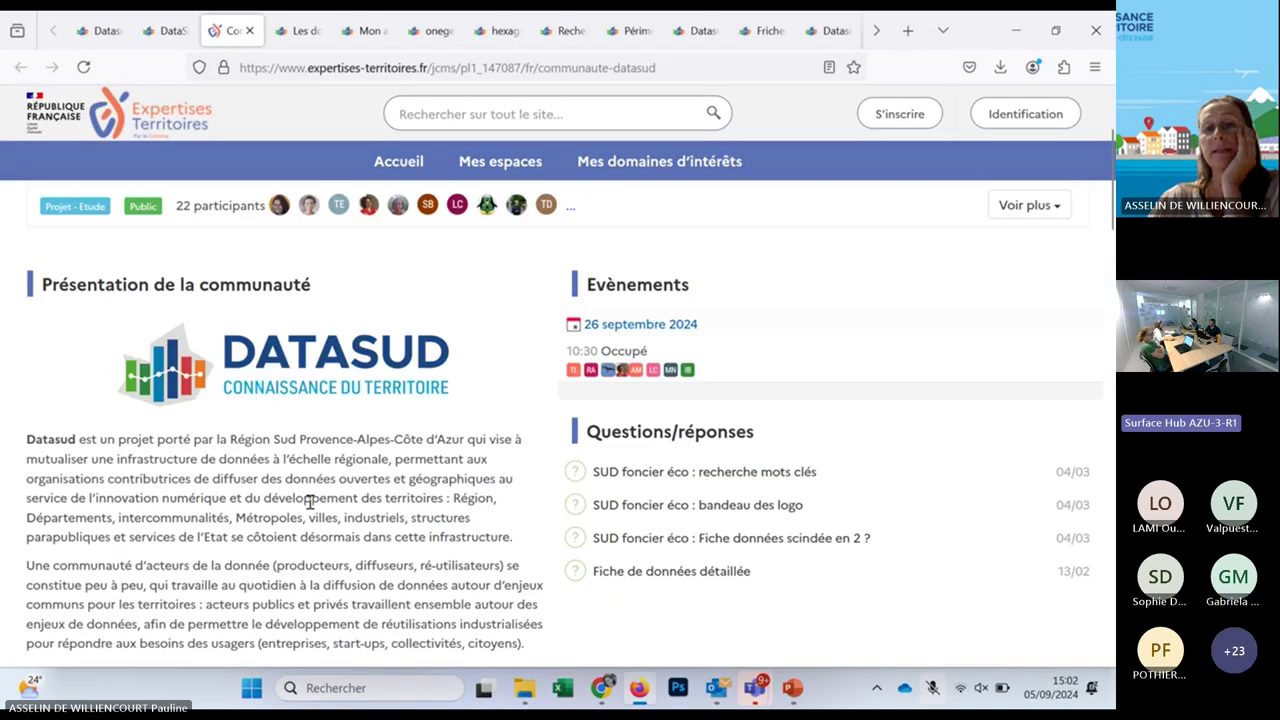
pyautogui.scroll(1, 309, 503)
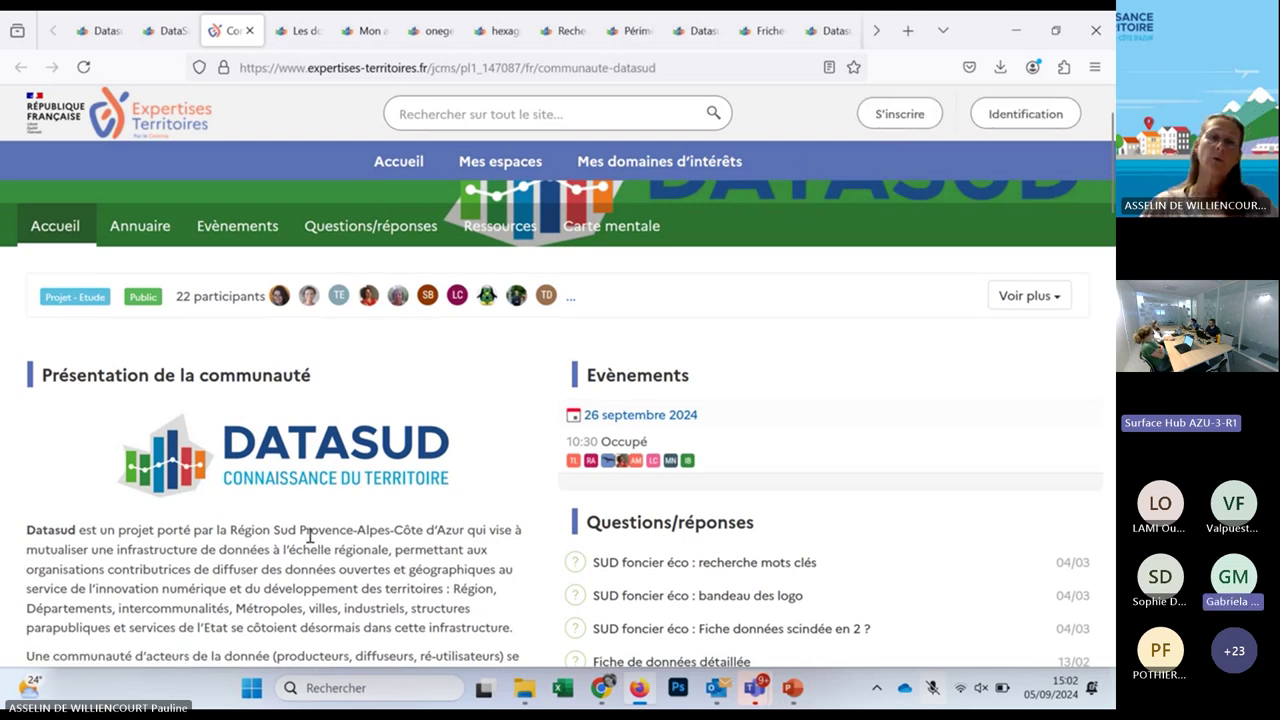
pyautogui.scroll(1, 311, 540)
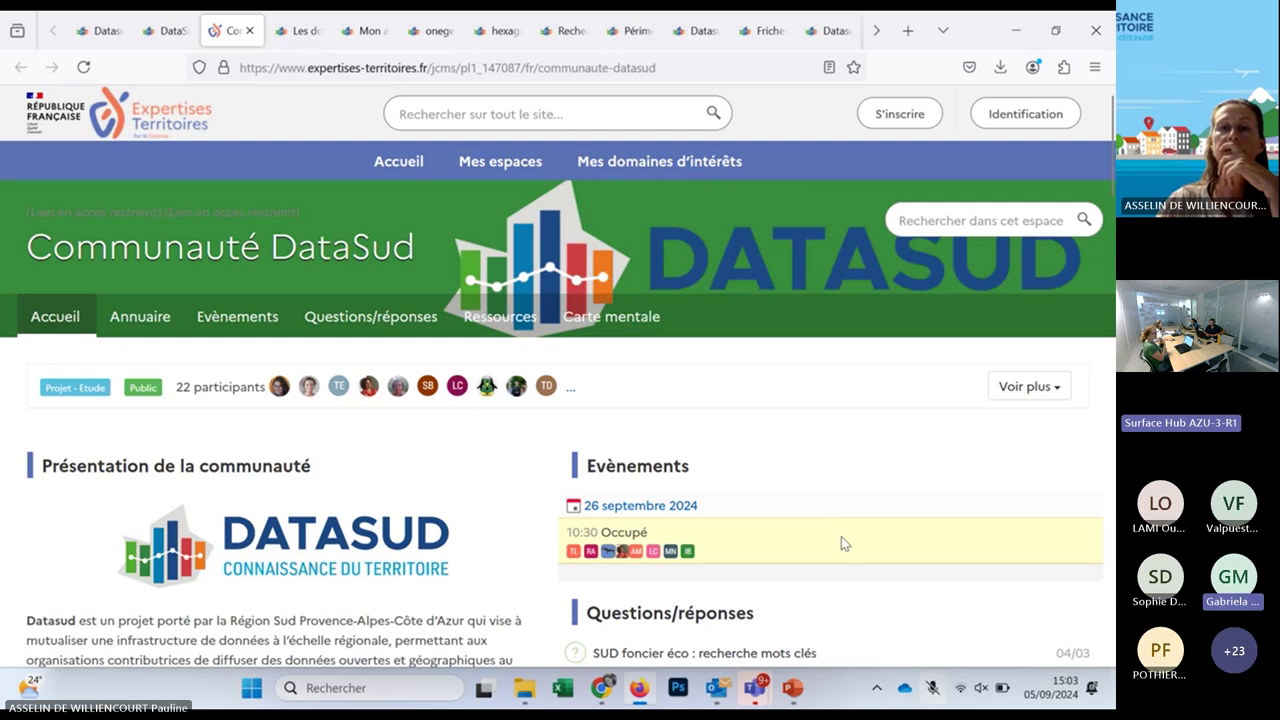
pyautogui.scroll(-1, 846, 549)
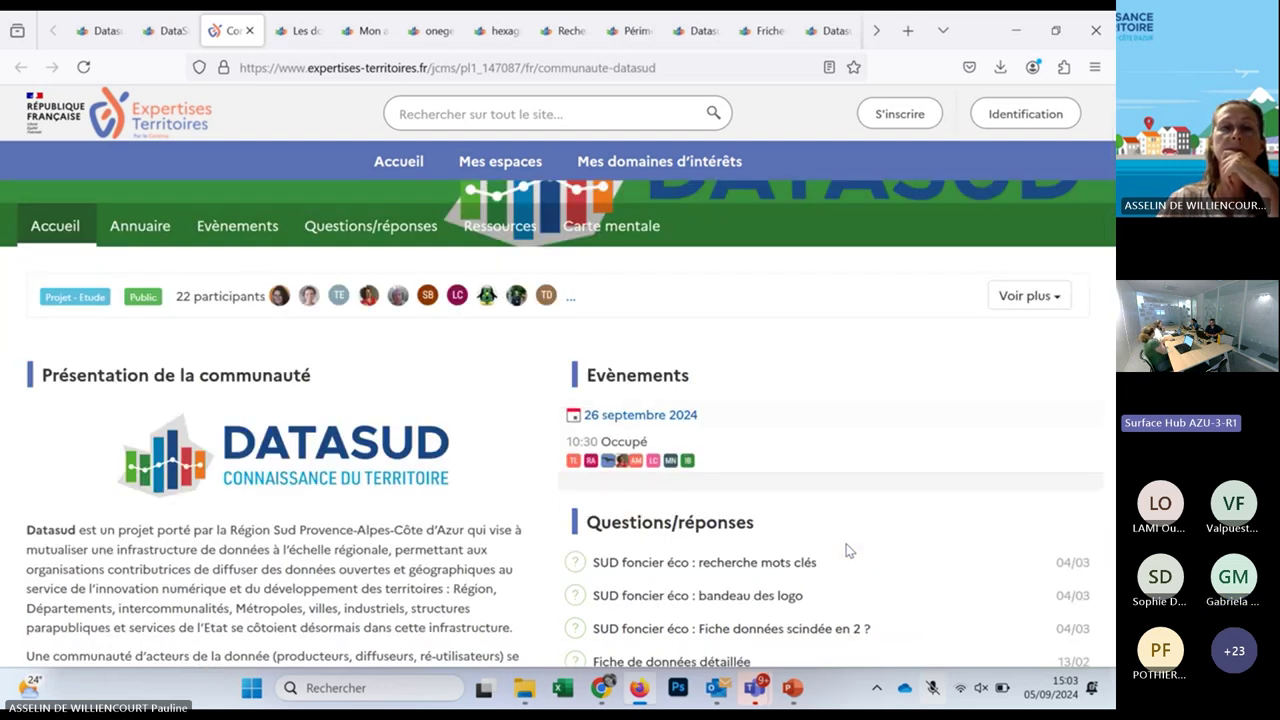
# Switch back to the DataSud portal and return from the Expertises Territoires page to the list of services
pyautogui.click(168, 31)
pyautogui.click(216, 31)
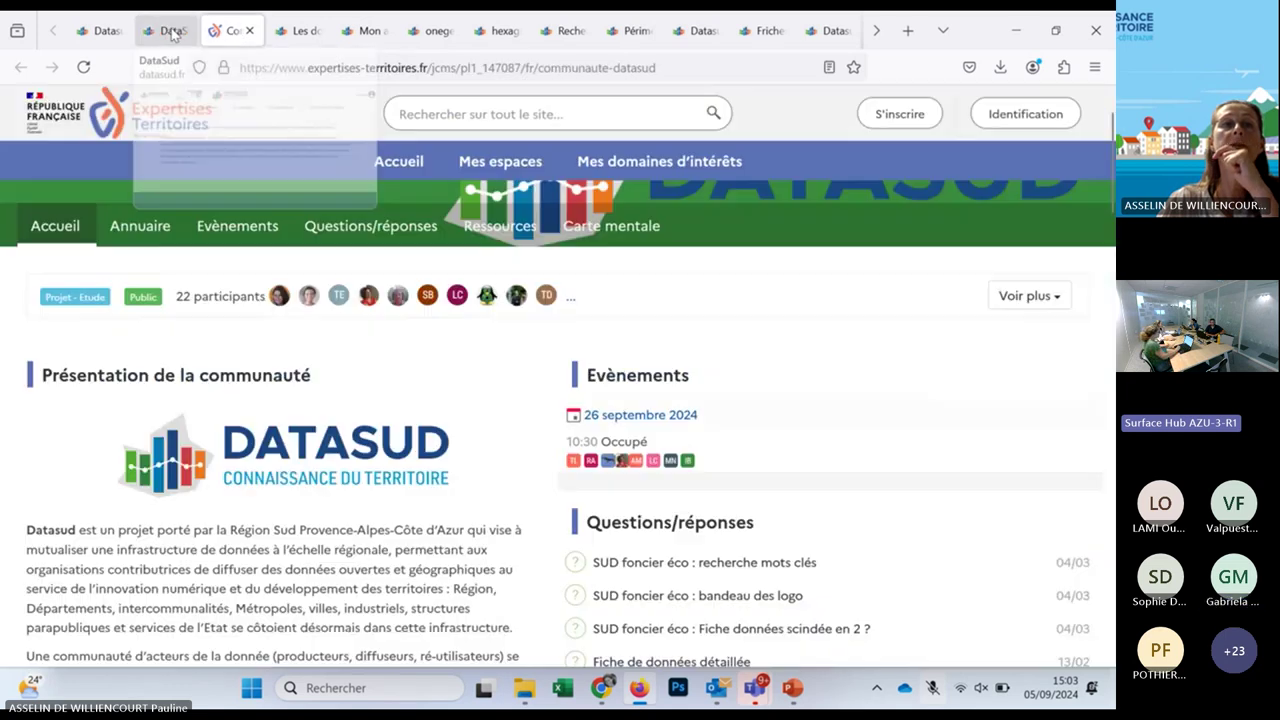
pyautogui.click(168, 31)
pyautogui.scroll(2, 290, 365)
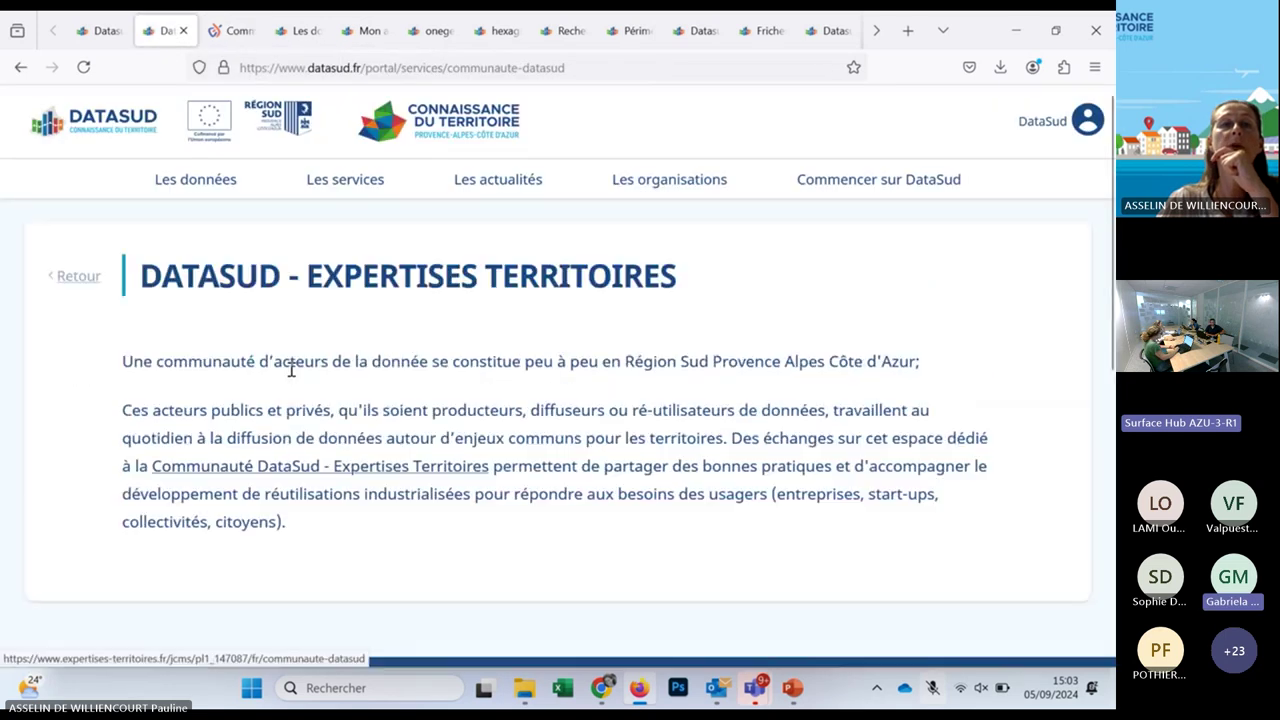
pyautogui.click(76, 276)
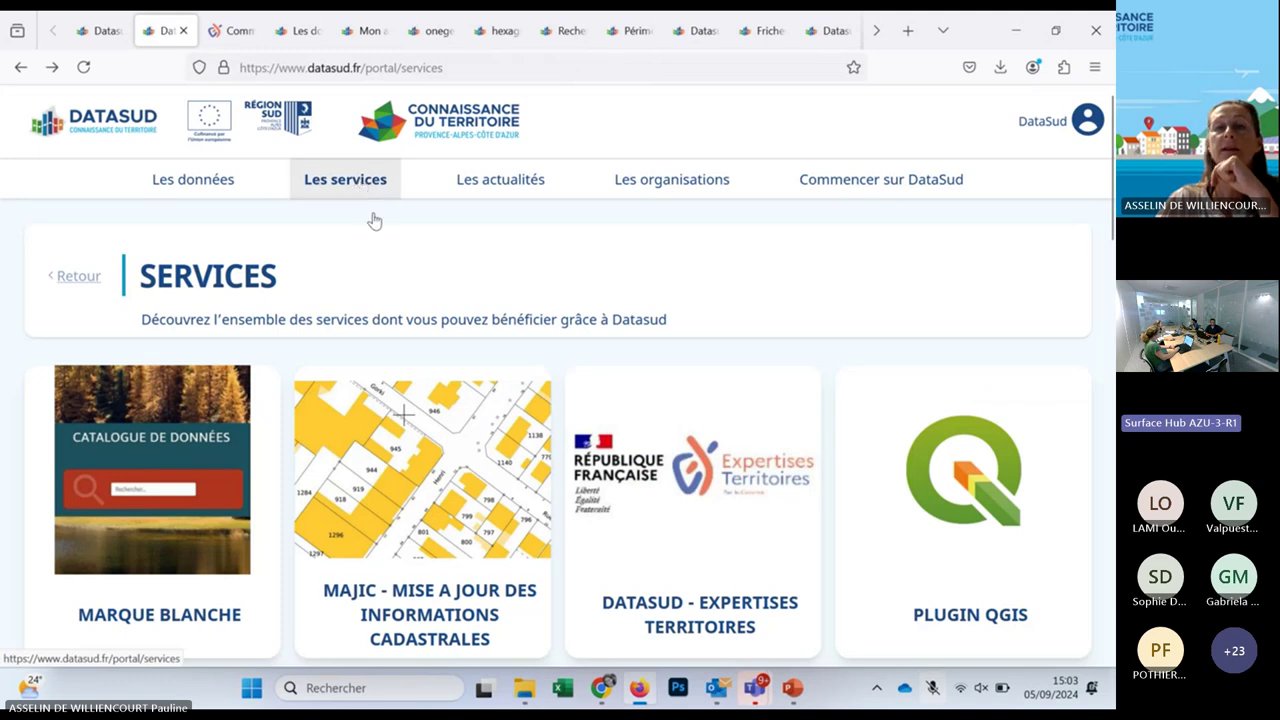
# Look through the services offered by DataSud and reopen the "DataSud - Expertises Territoires" page
pyautogui.scroll(-1, 1024, 503)
pyautogui.scroll(-1, 1024, 503)
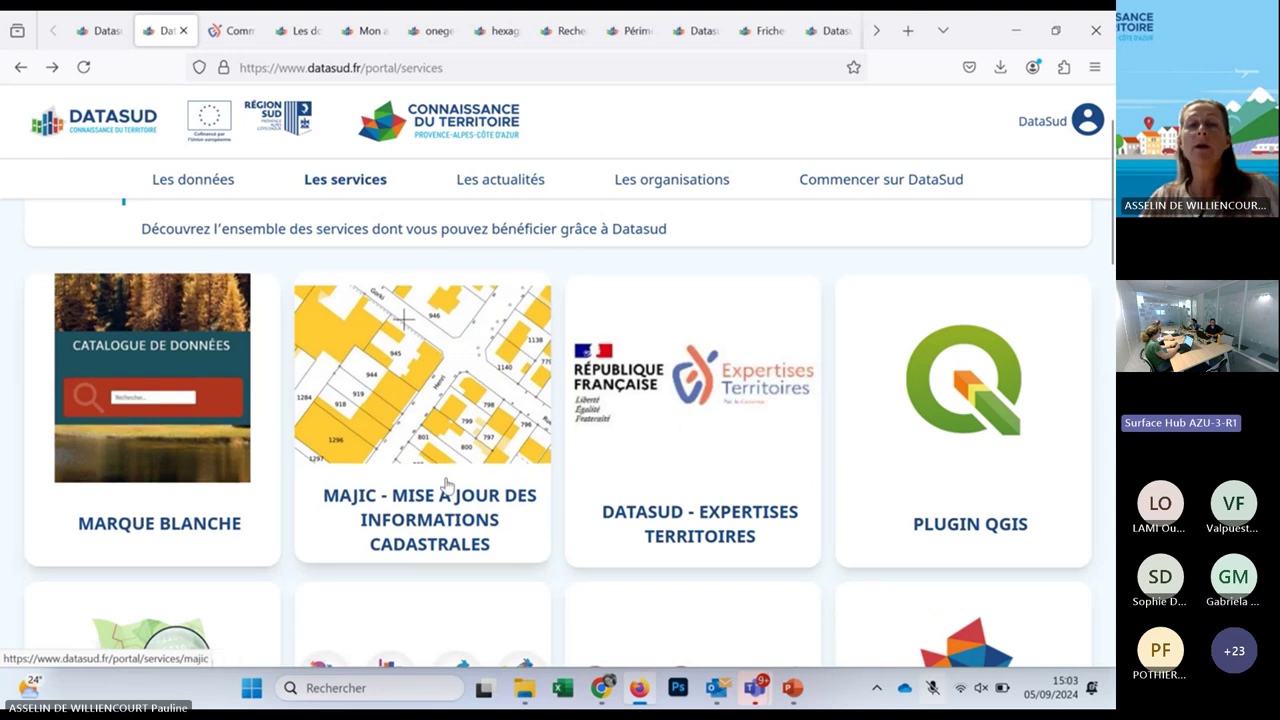
pyautogui.scroll(-1, 837, 543)
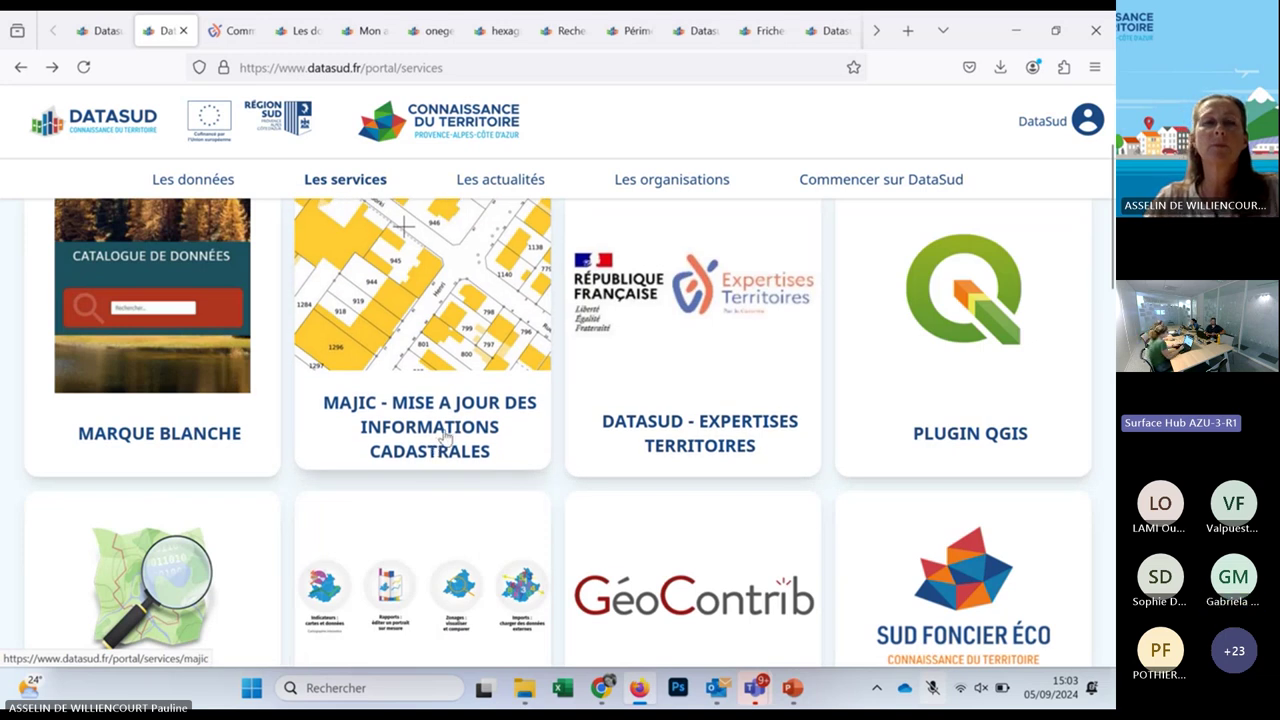
pyautogui.scroll(2, 683, 480)
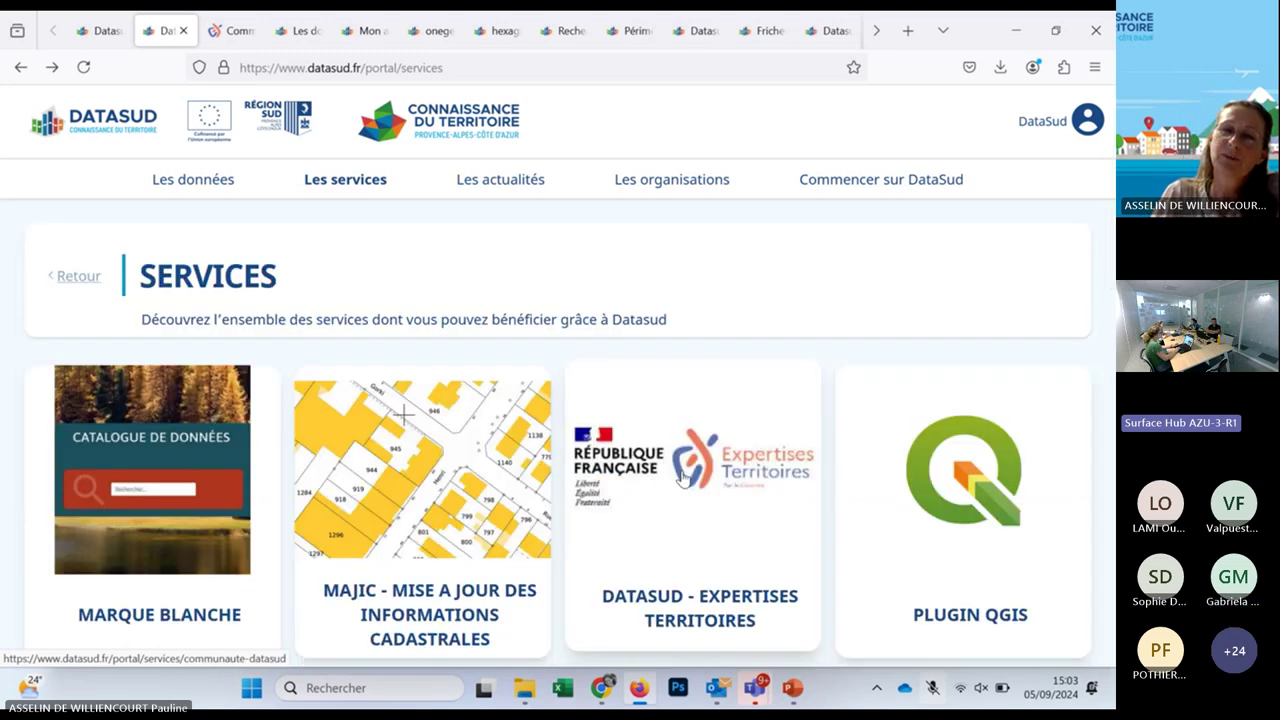
pyautogui.click(683, 480)
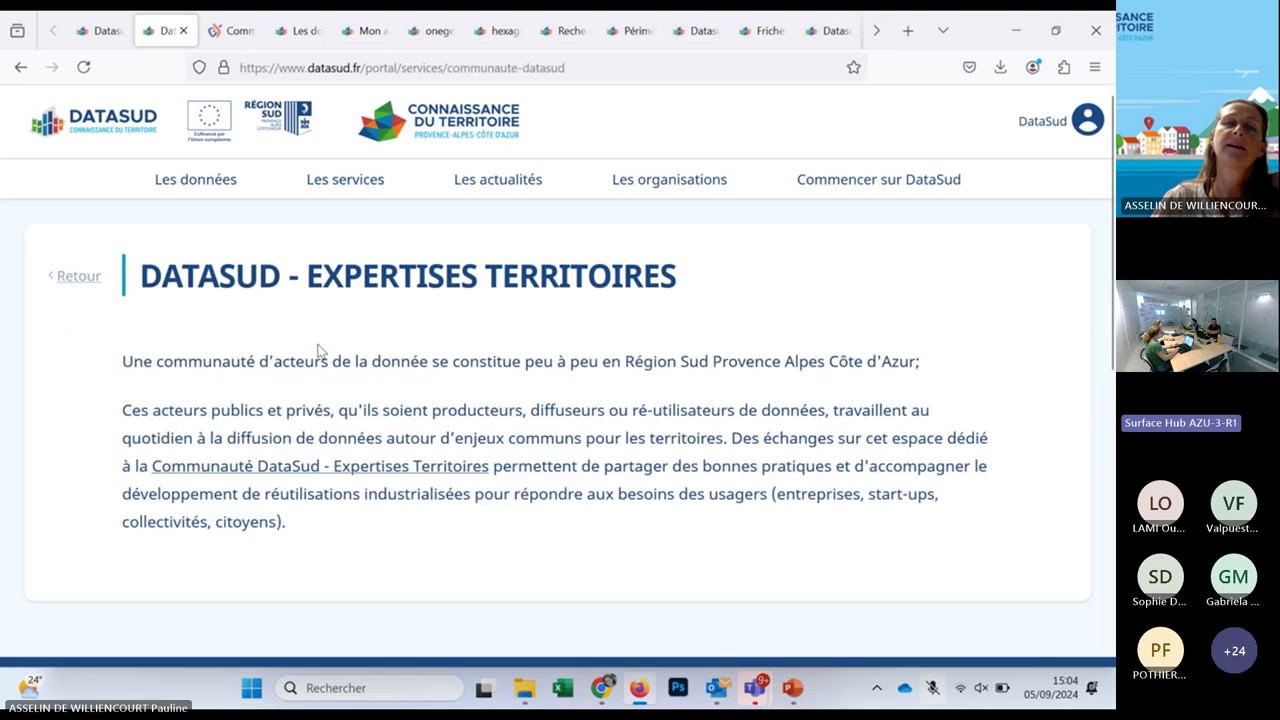